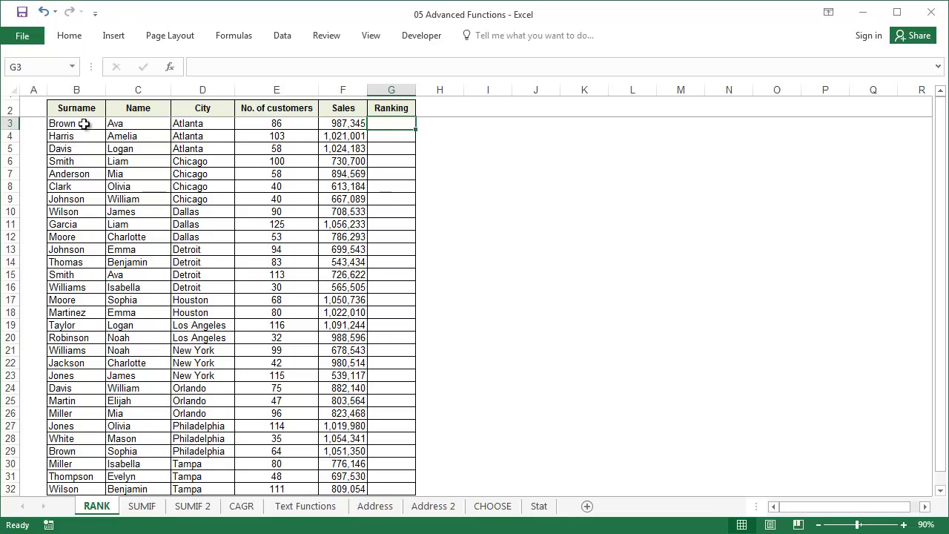
# Review the names, cities and Sales values in the RANK sheet's table
pyautogui.moveTo(89, 124); pyautogui.dragTo(248, 489)
pyautogui.moveTo(339, 123); pyautogui.dragTo(343, 487)
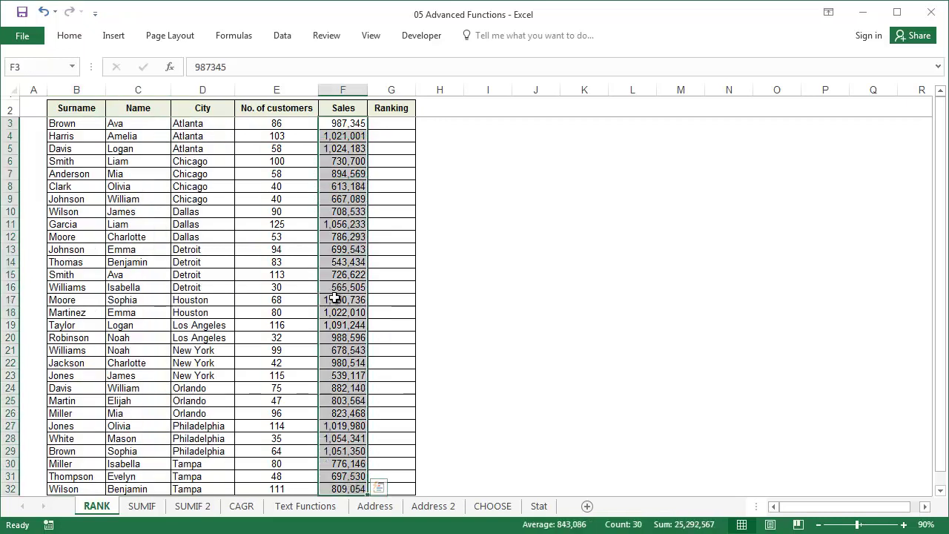
pyautogui.click(209, 127)
pyautogui.click(205, 152)
pyautogui.click(205, 275)
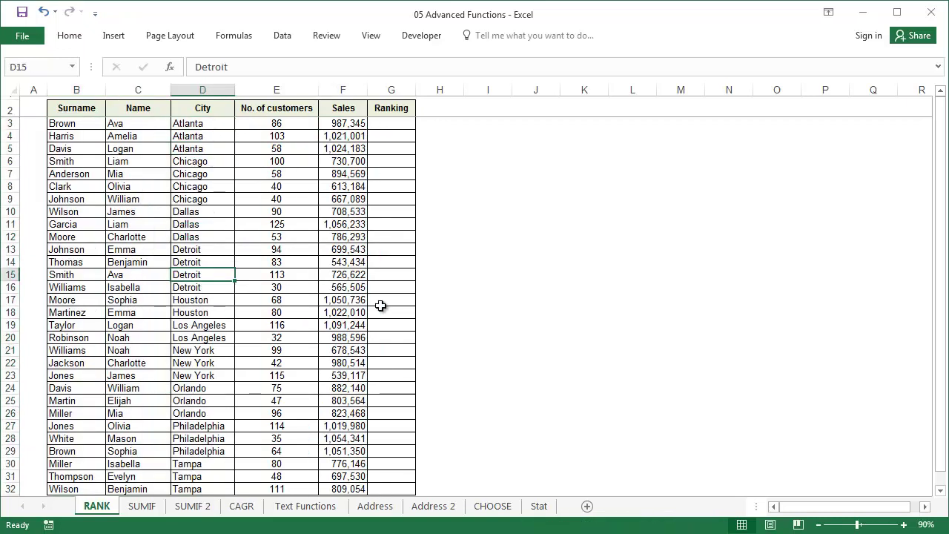
# Insert the RANK function in cell G3, finding it by searching for "rank"
pyautogui.click(400, 123)
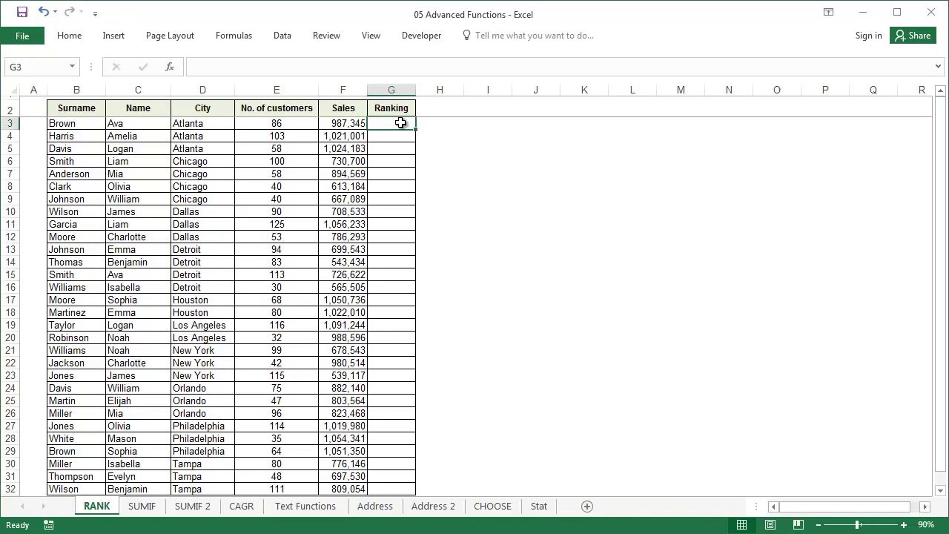
pyautogui.click(170, 67)
pyautogui.write('rank')
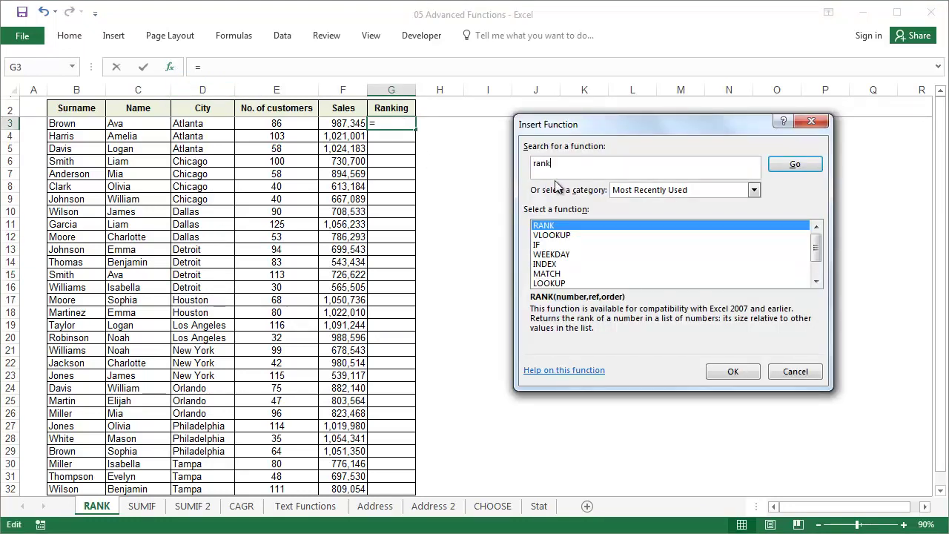
pyautogui.press('Return')
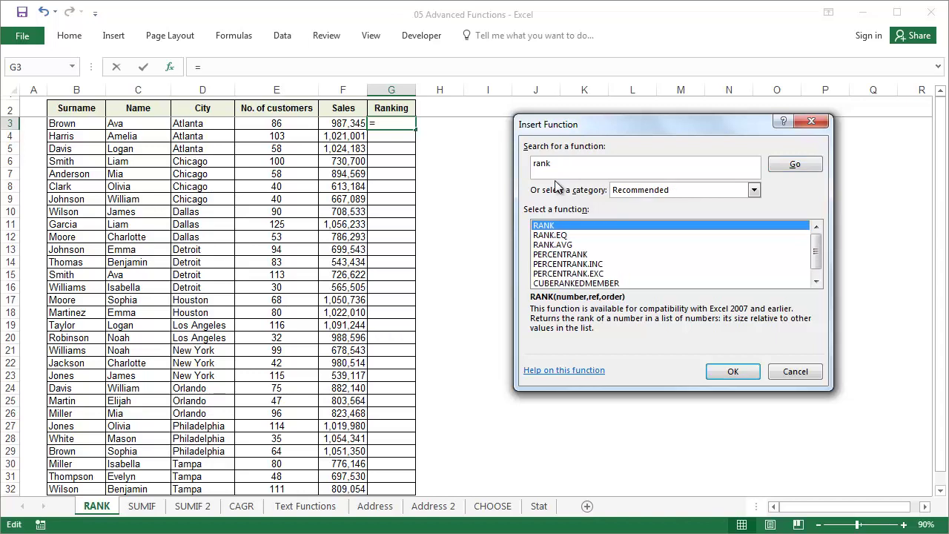
pyautogui.doubleClick(551, 225)
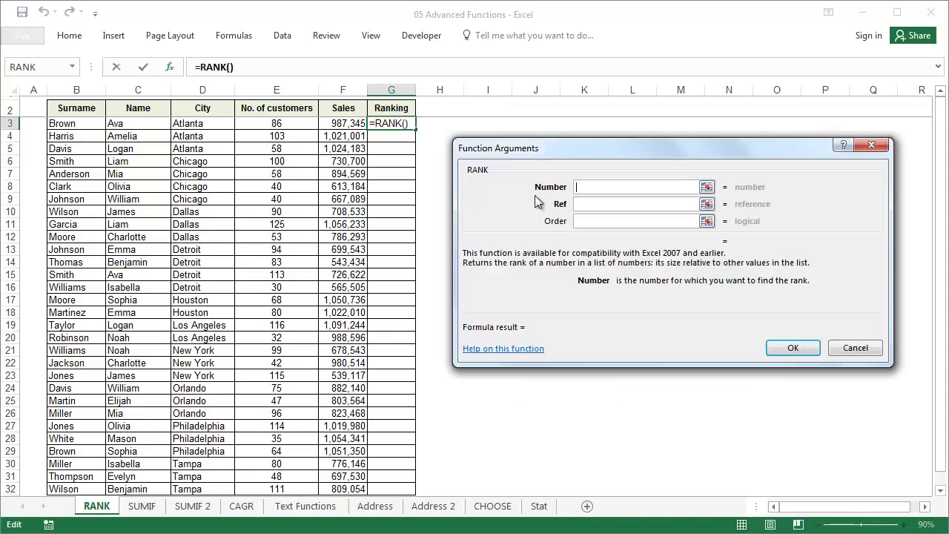
# Rank F3 against the absolute range $F$3:$F$32, leaving the order argument empty, and confirm the formula
pyautogui.click(348, 124)
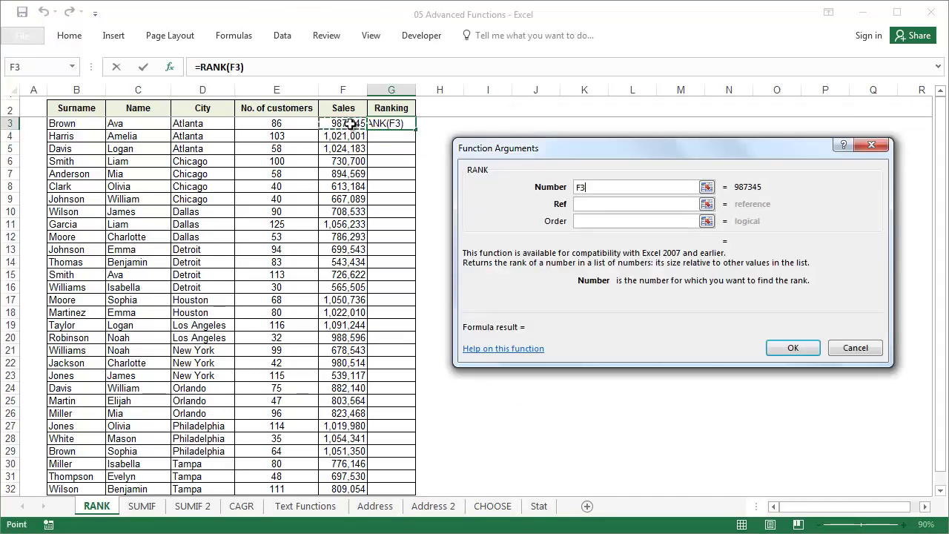
pyautogui.click(616, 205)
pyautogui.moveTo(354, 126); pyautogui.dragTo(352, 487)
pyautogui.press('F4')
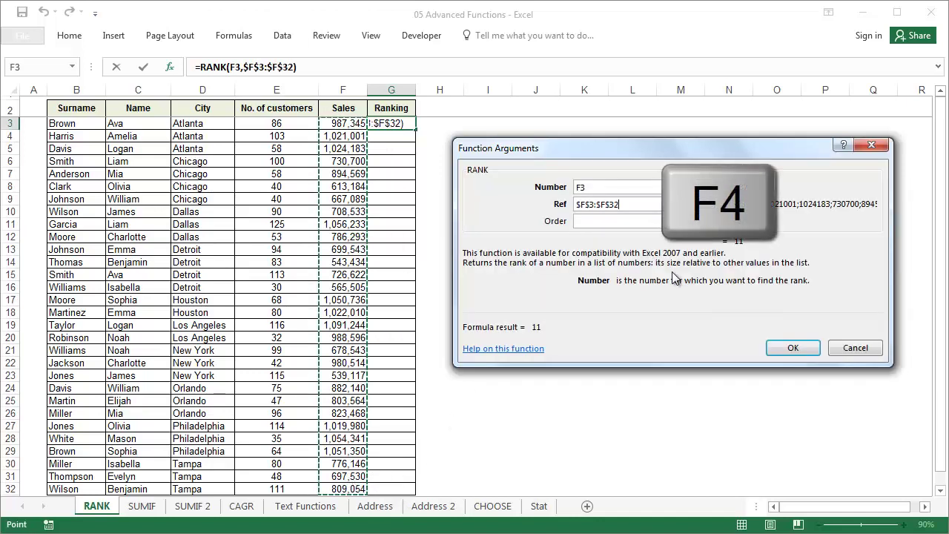
pyautogui.click(786, 348)
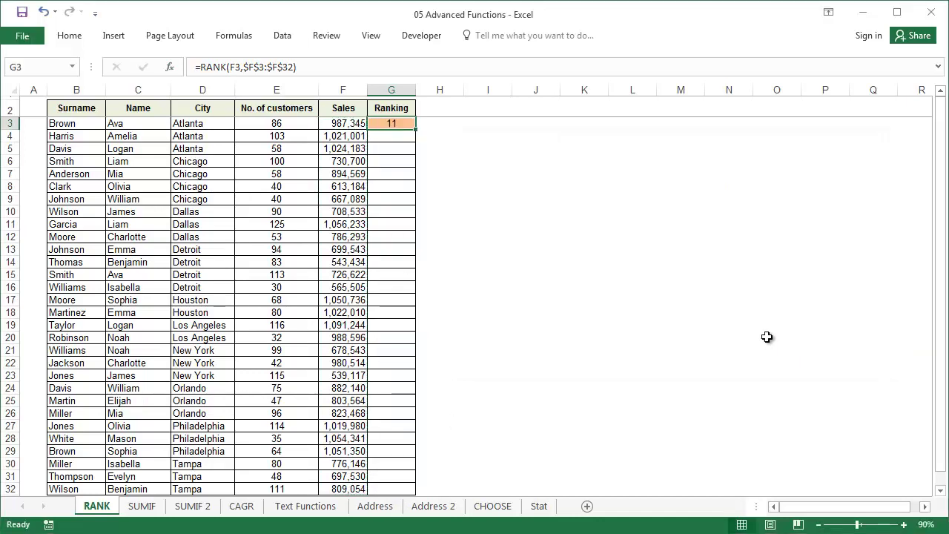
# Fill the ranking formula down from G3 to G32 and check the highest- and lowest-ranked rows
pyautogui.doubleClick(415, 129)
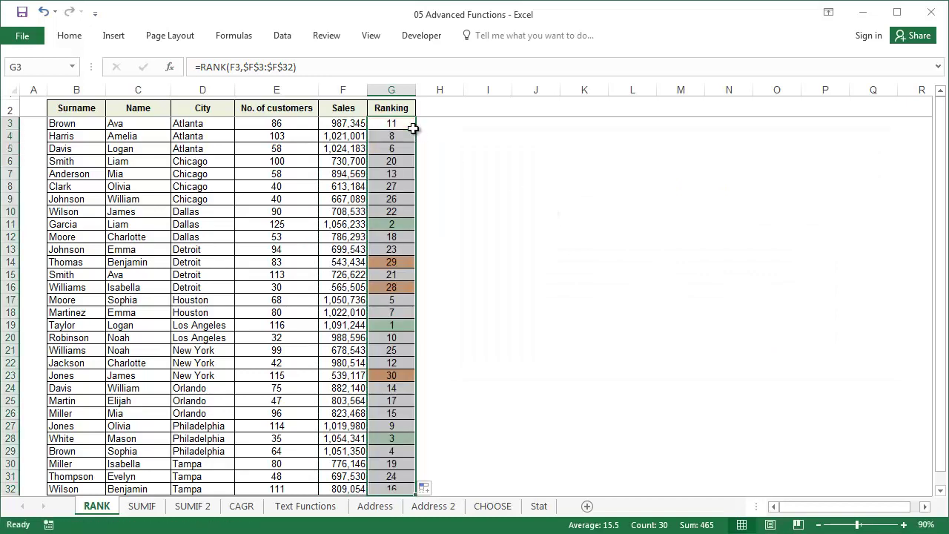
pyautogui.click(445, 161)
pyautogui.click(481, 200)
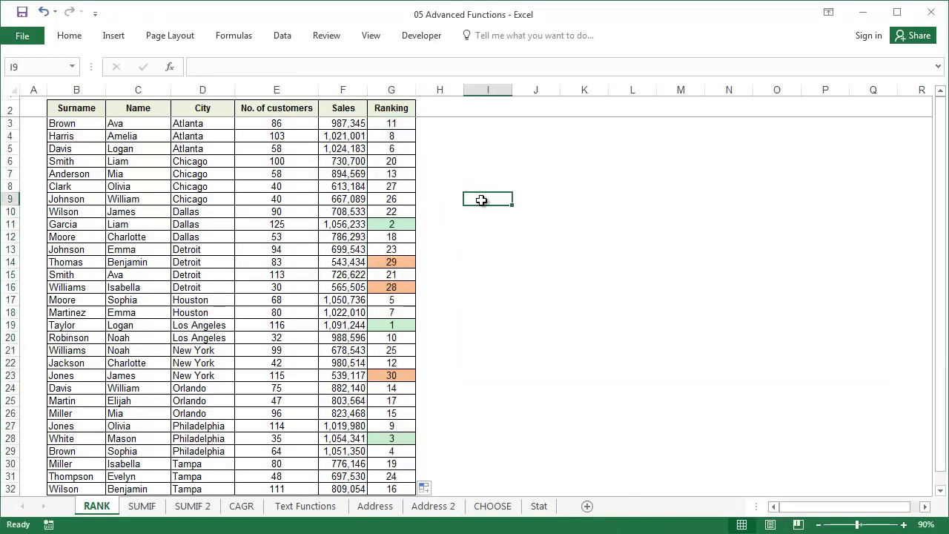
pyautogui.click(396, 326)
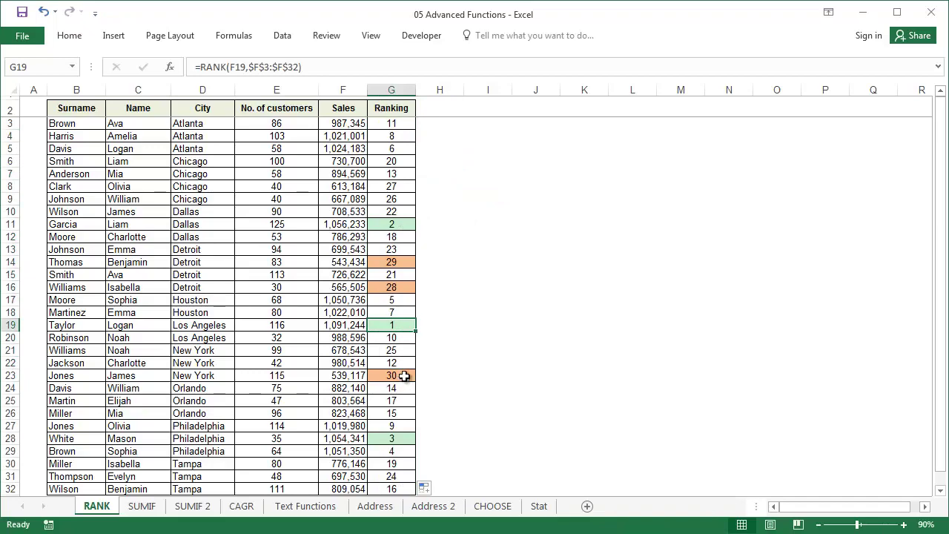
pyautogui.click(404, 375)
pyautogui.click(486, 372)
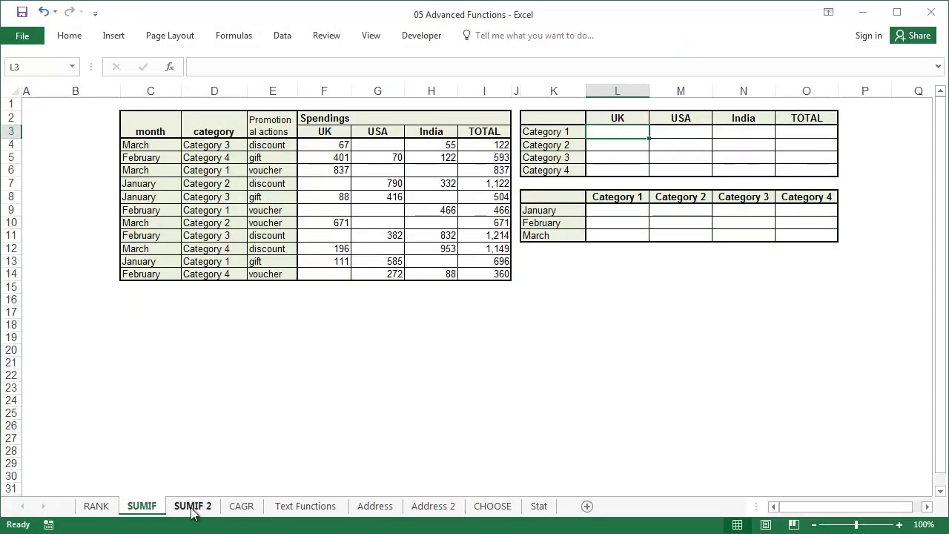
# View the completed tables on the SUMIF 2 sheet, then review the spendings and category summary areas on the SUMIF sheet
pyautogui.click(192, 506)
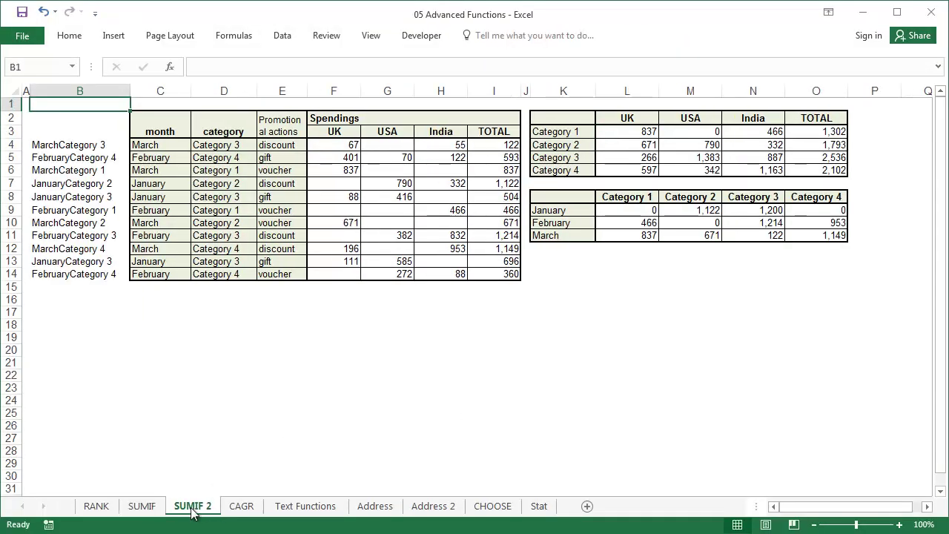
pyautogui.click(141, 507)
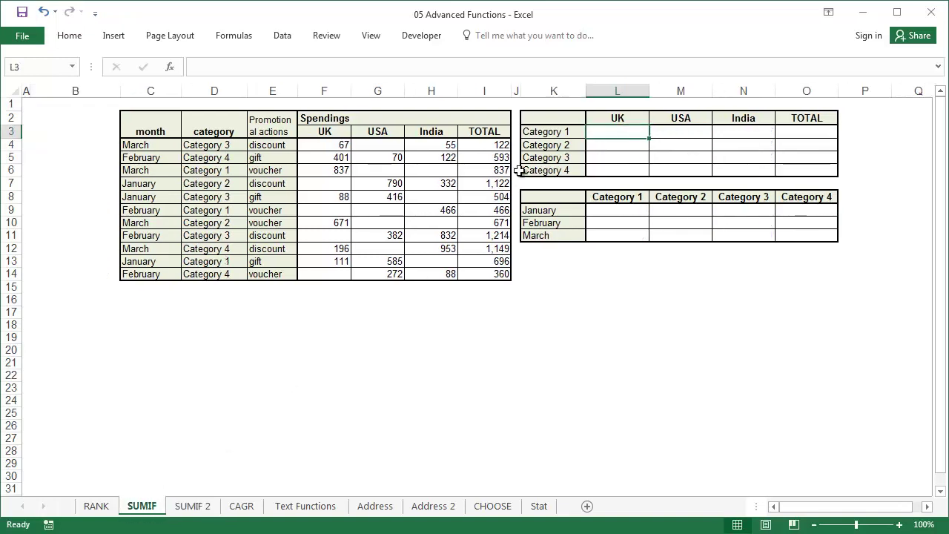
pyautogui.moveTo(337, 147); pyautogui.dragTo(432, 280)
pyautogui.moveTo(616, 115); pyautogui.dragTo(801, 172)
# Insert a SUMIF function in L3 with range D:D, criteria K3 and sum range F:F
pyautogui.click(599, 131)
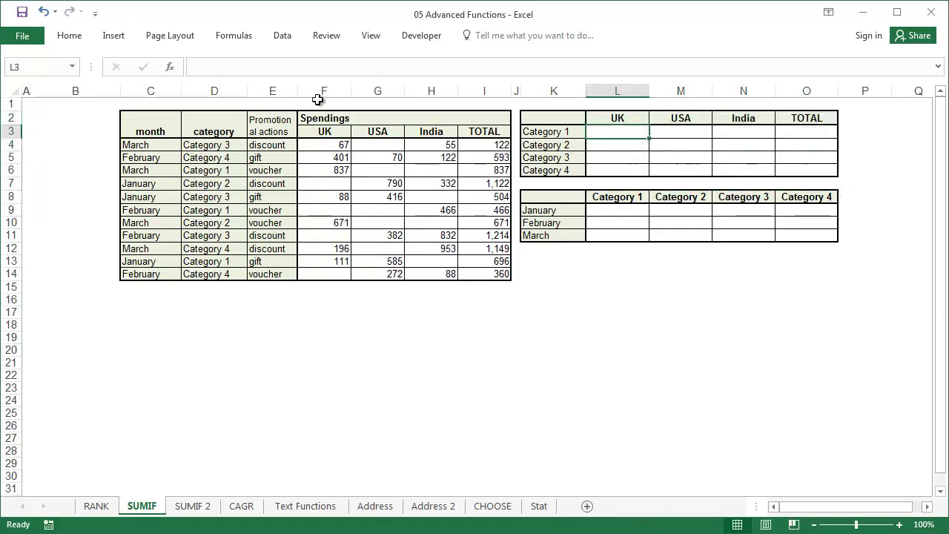
pyautogui.click(169, 67)
pyautogui.click(749, 489)
pyautogui.click(214, 90)
pyautogui.click(613, 327)
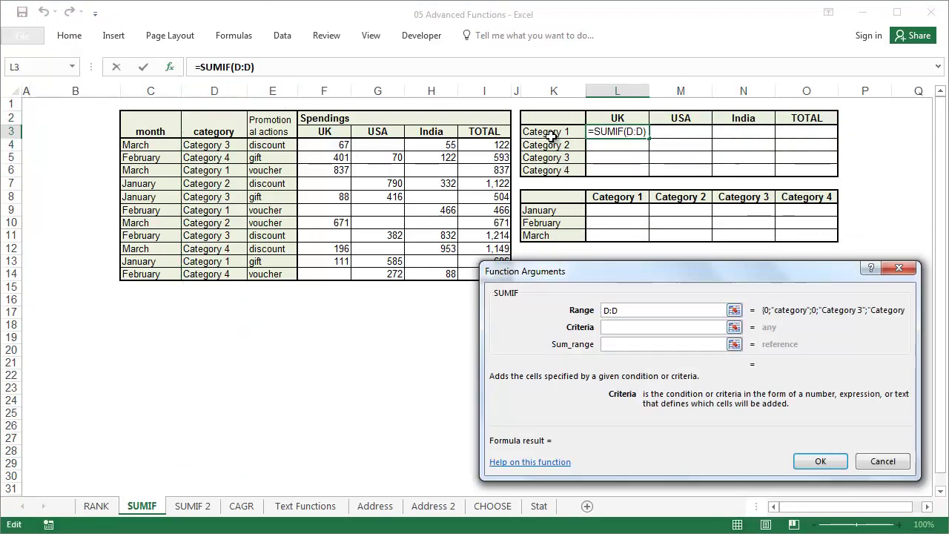
pyautogui.click(552, 135)
pyautogui.click(610, 343)
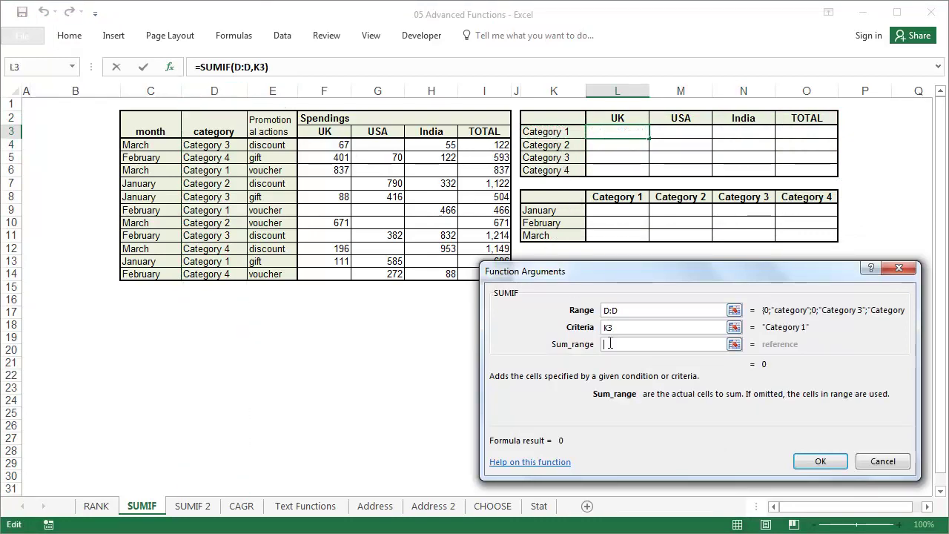
pyautogui.click(337, 90)
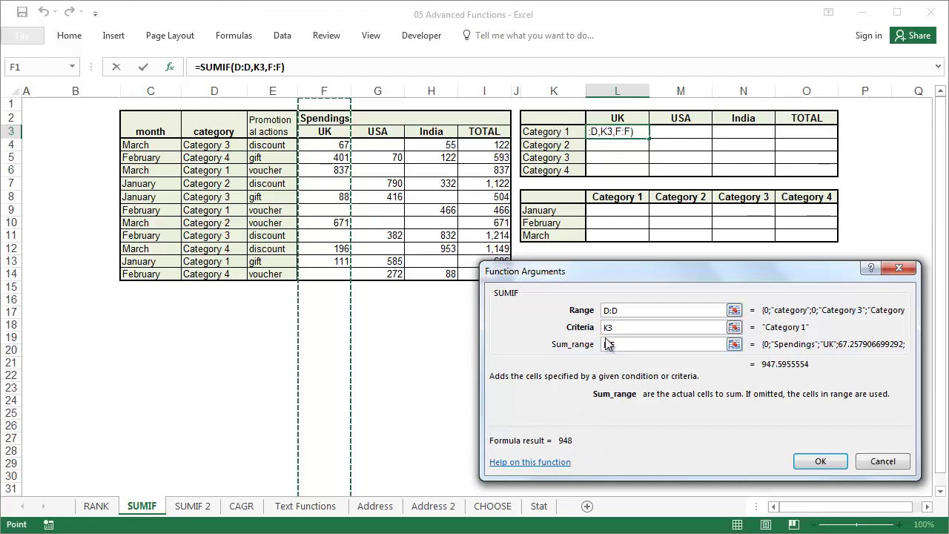
# Lock the SUMIF range as $D:$D and the criteria as $K3, and confirm the formula
pyautogui.click(626, 310)
pyautogui.press('F4')
pyautogui.click(610, 329)
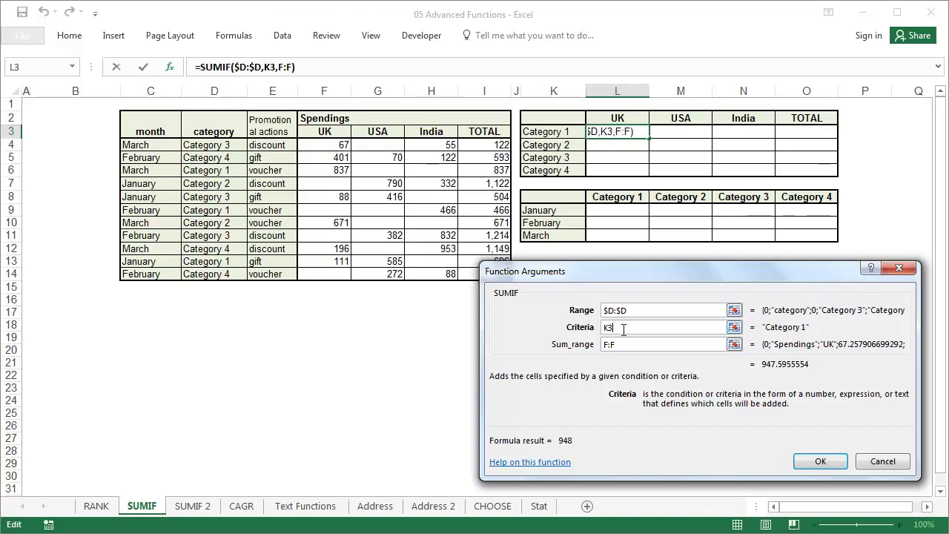
pyautogui.press('F4')
pyautogui.press('F4')
pyautogui.press('F4')
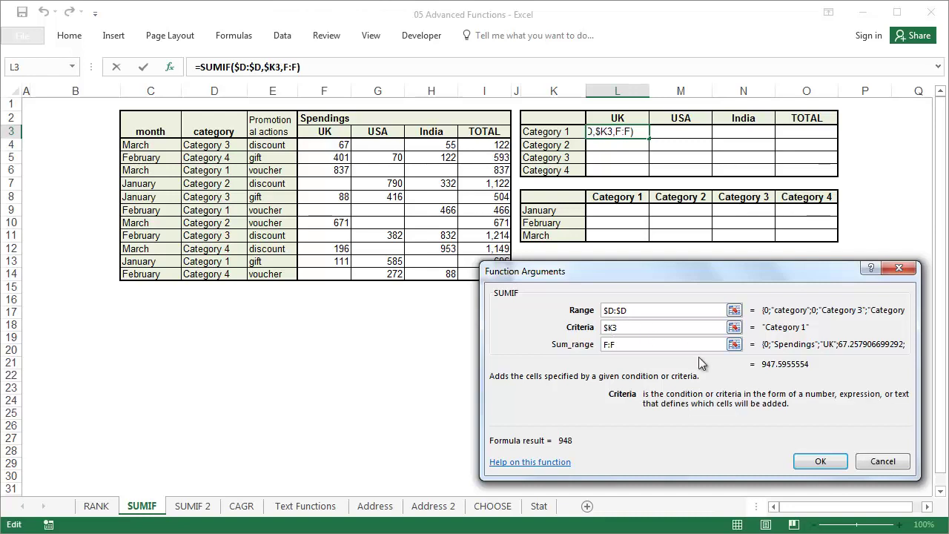
pyautogui.click(819, 461)
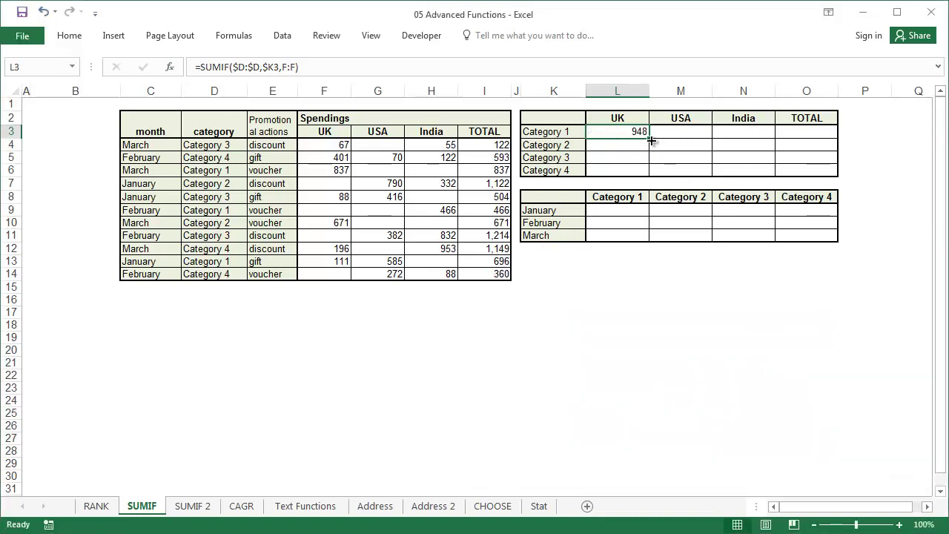
# Fill the SUMIF formula from L3 across the category summary table to O6
pyautogui.moveTo(651, 139); pyautogui.dragTo(840, 216)
pyautogui.click(802, 206)
pyautogui.click(820, 241)
pyautogui.click(821, 271)
# Compare the sum of the category summary's TOTAL column with that of the source table's TOTAL column
pyautogui.click(816, 138)
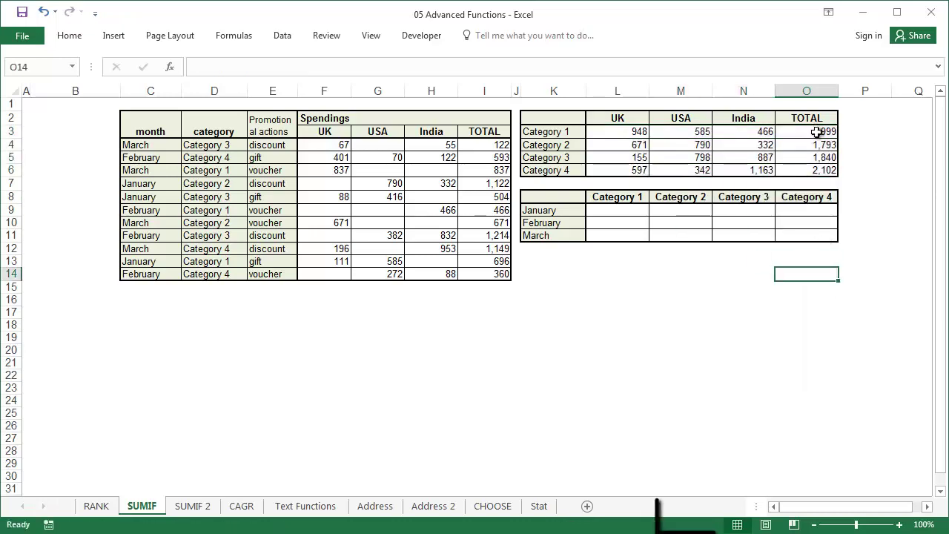
pyautogui.moveTo(816, 137); pyautogui.dragTo(820, 170)
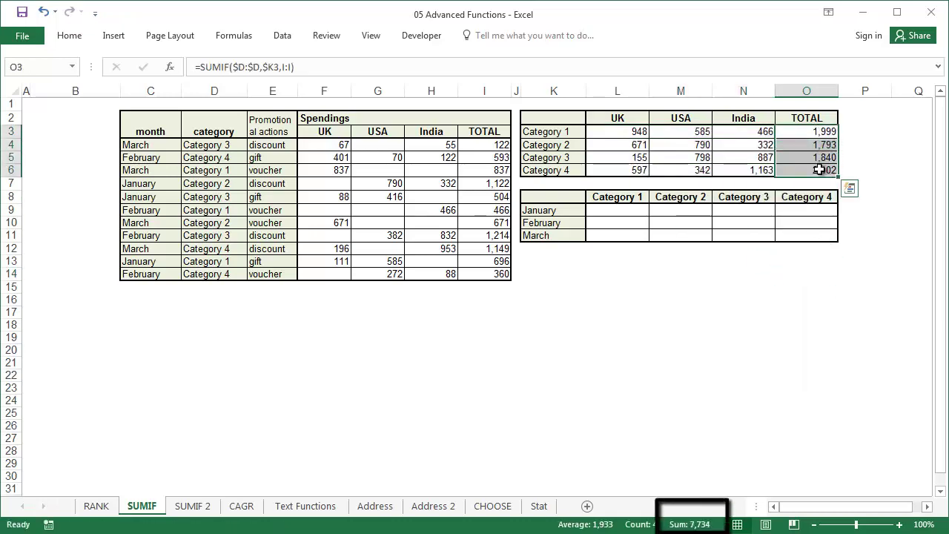
pyautogui.moveTo(493, 145); pyautogui.dragTo(492, 276)
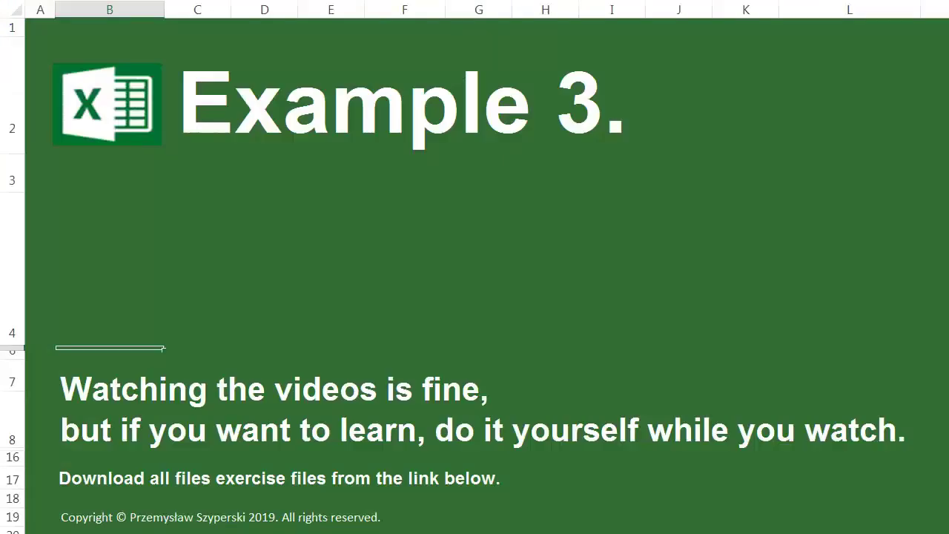
pyautogui.click(488, 400)
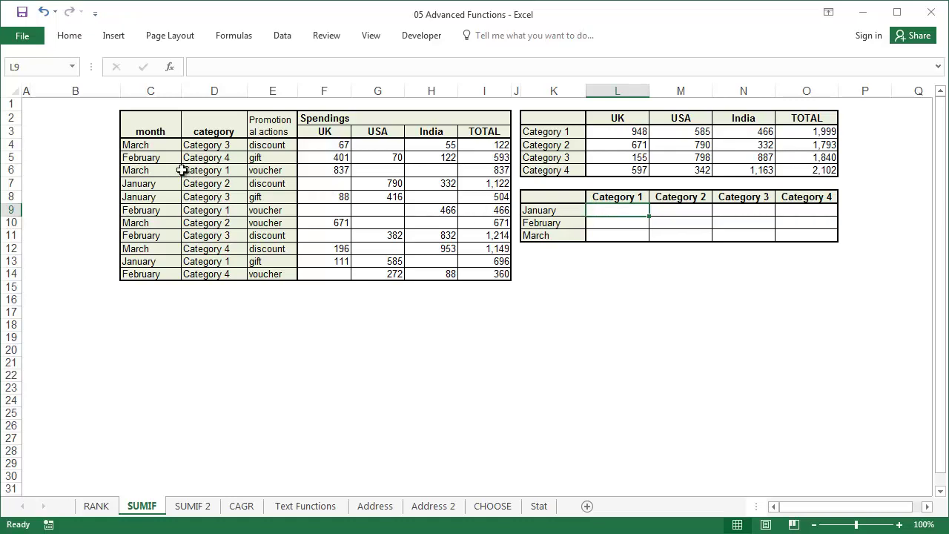
# Join month and category in B4 with =C4&D4 and fill the formula down to B14
pyautogui.moveTo(134, 144); pyautogui.dragTo(217, 280)
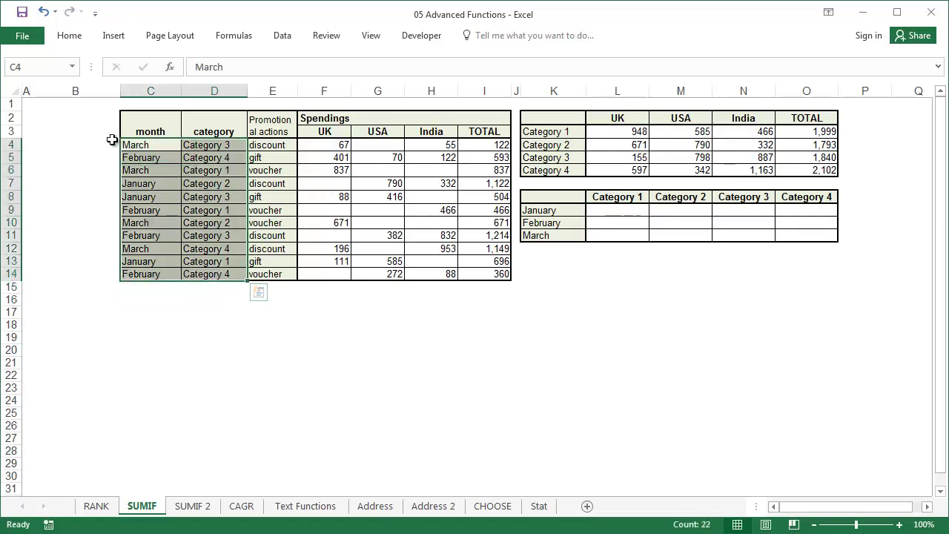
pyautogui.click(97, 146)
pyautogui.write('=')
pyautogui.press('Right')
pyautogui.write('&')
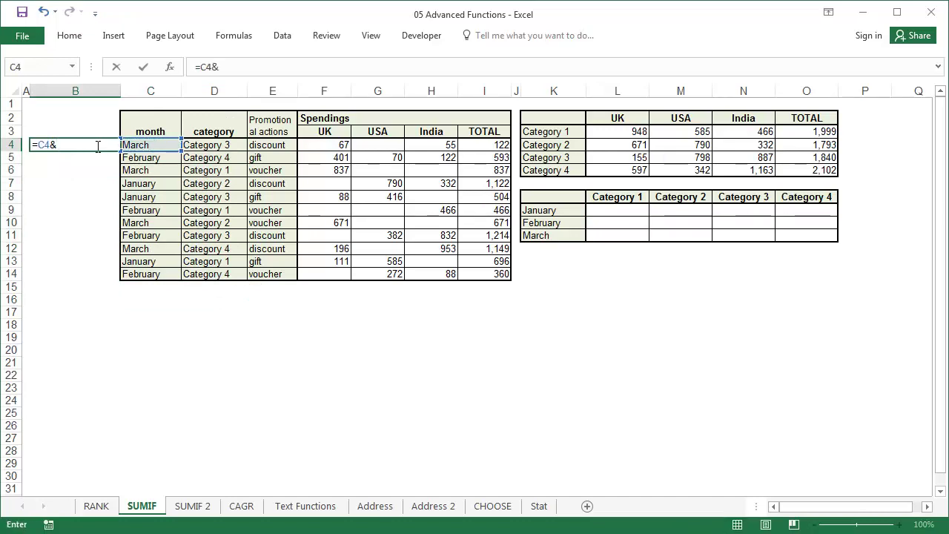
pyautogui.press('Right')
pyautogui.press('Right')
pyautogui.press('Return')
pyautogui.click(103, 146)
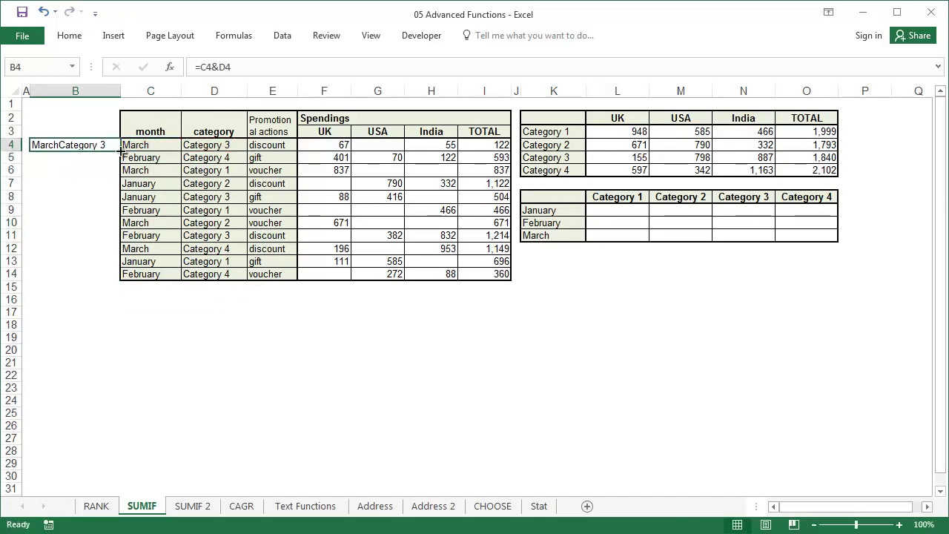
pyautogui.doubleClick(121, 151)
# Insert a SUMIF function in L9 with range B:B, criteria K9&L8 and sum range I:I
pyautogui.click(610, 215)
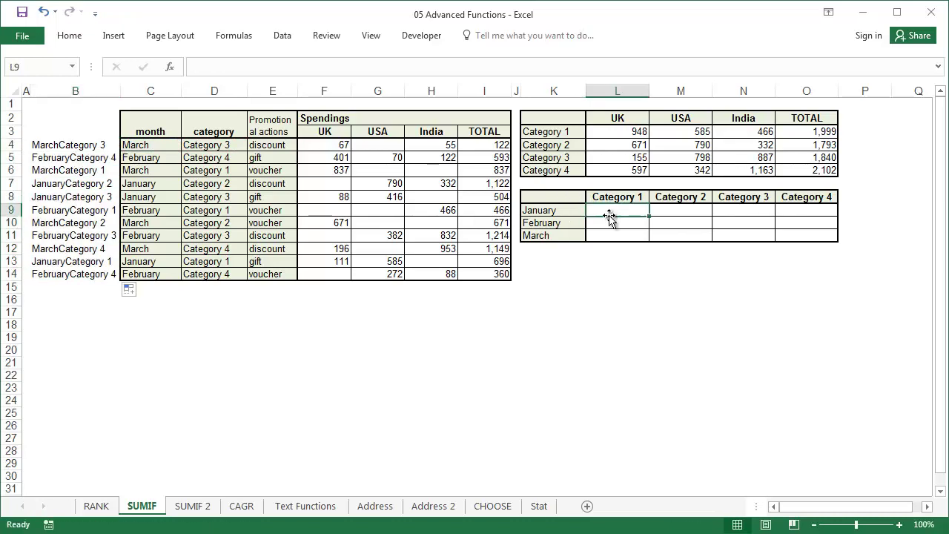
pyautogui.click(172, 69)
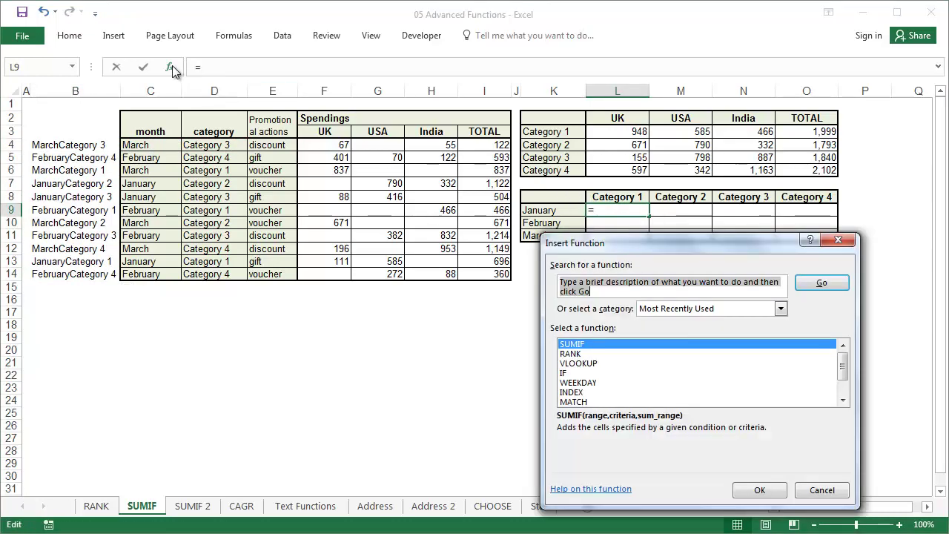
pyautogui.click(757, 487)
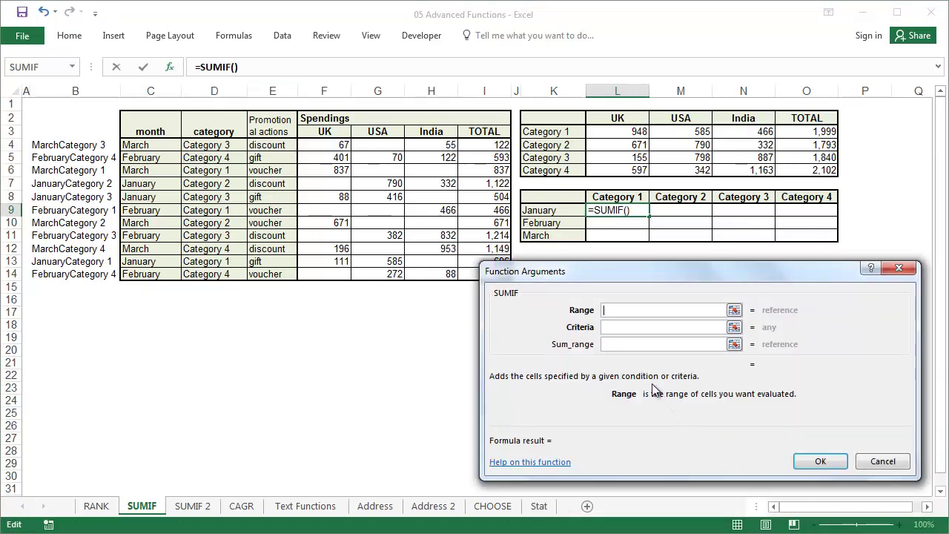
pyautogui.click(93, 90)
pyautogui.click(613, 326)
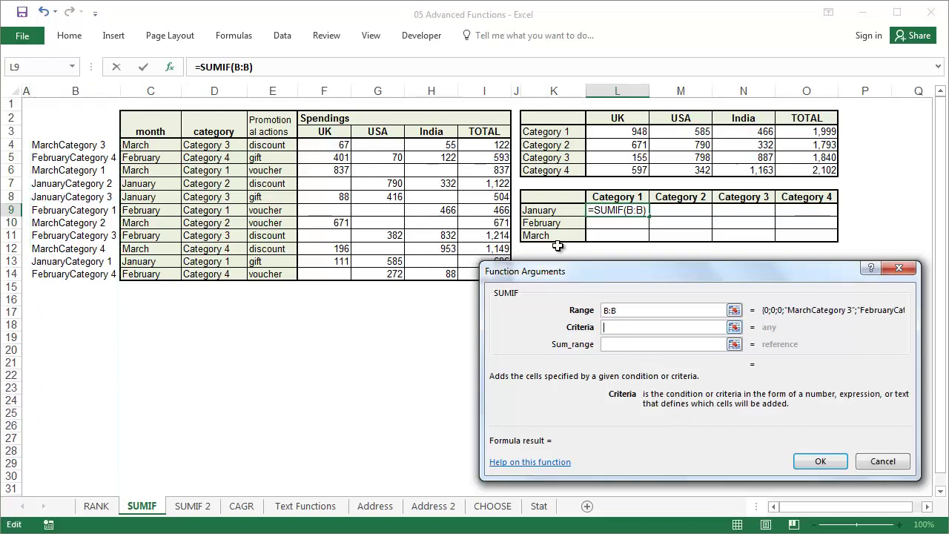
pyautogui.click(546, 212)
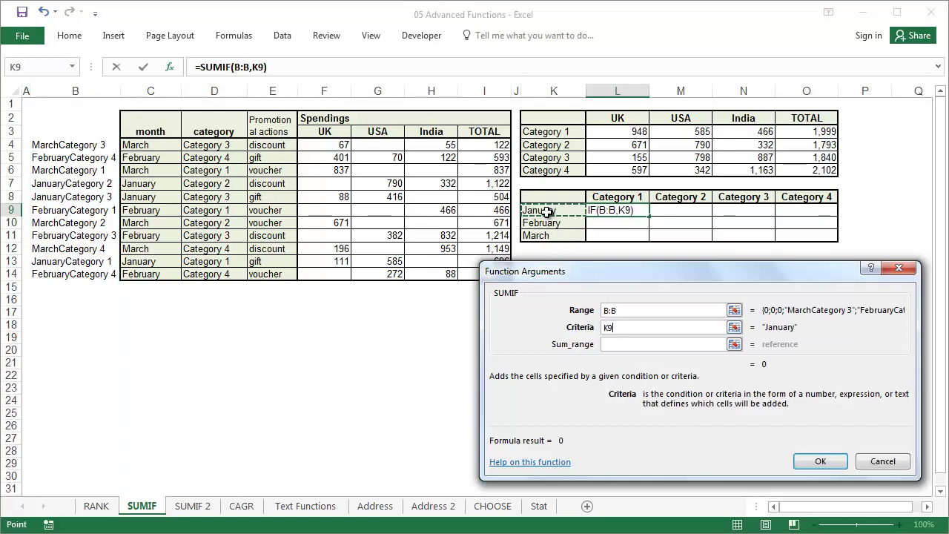
pyautogui.write('&')
pyautogui.click(623, 197)
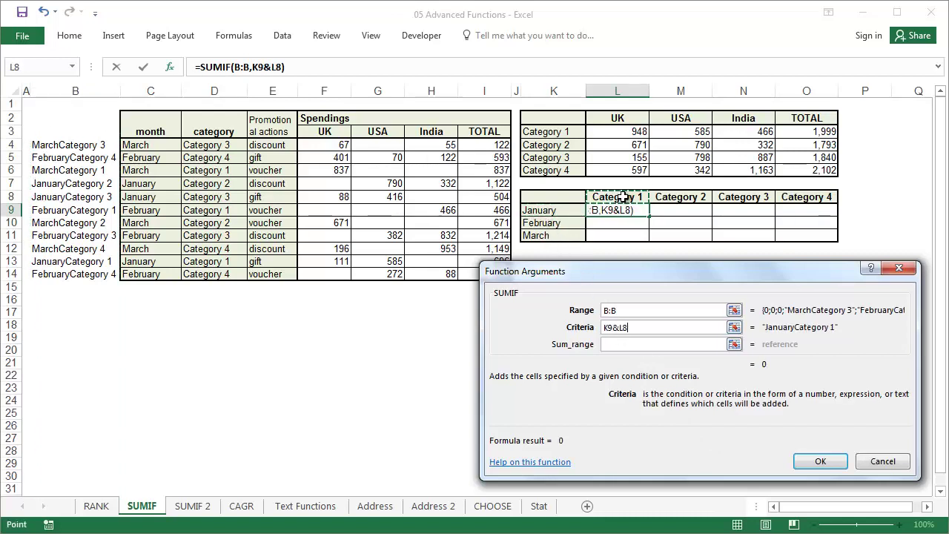
pyautogui.click(615, 344)
pyautogui.click(483, 90)
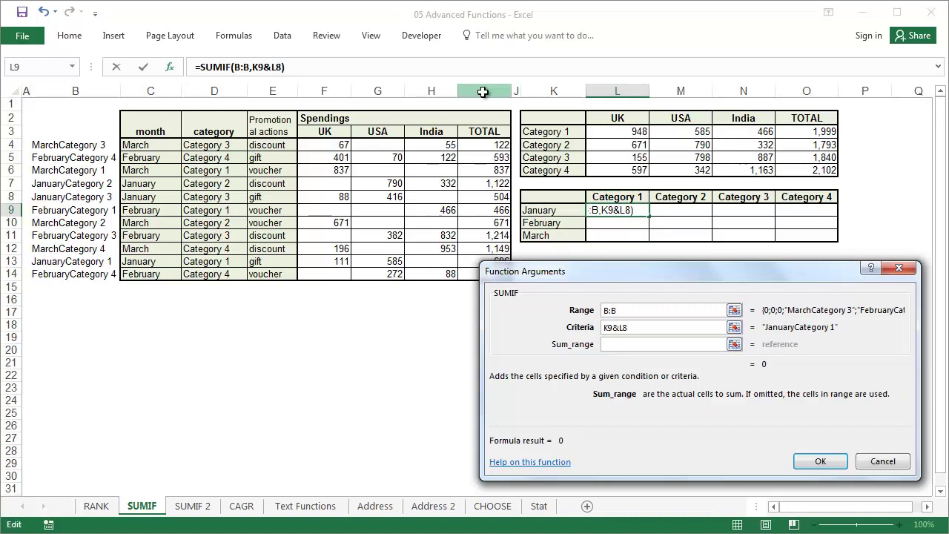
# Lock the SUMIF arguments in L9 as $B:$B, $K9&L$8 and $I:$I, and confirm the formula
pyautogui.click(622, 309)
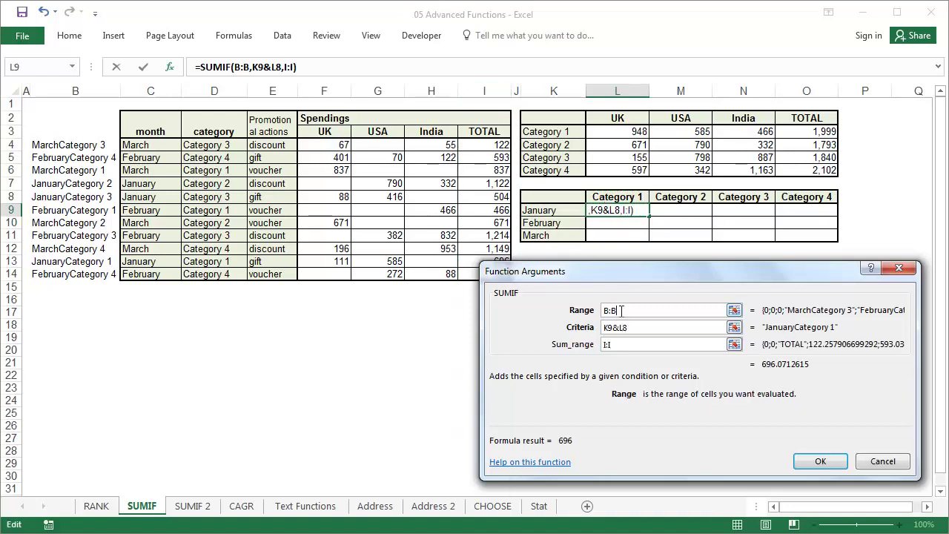
pyautogui.press('F4')
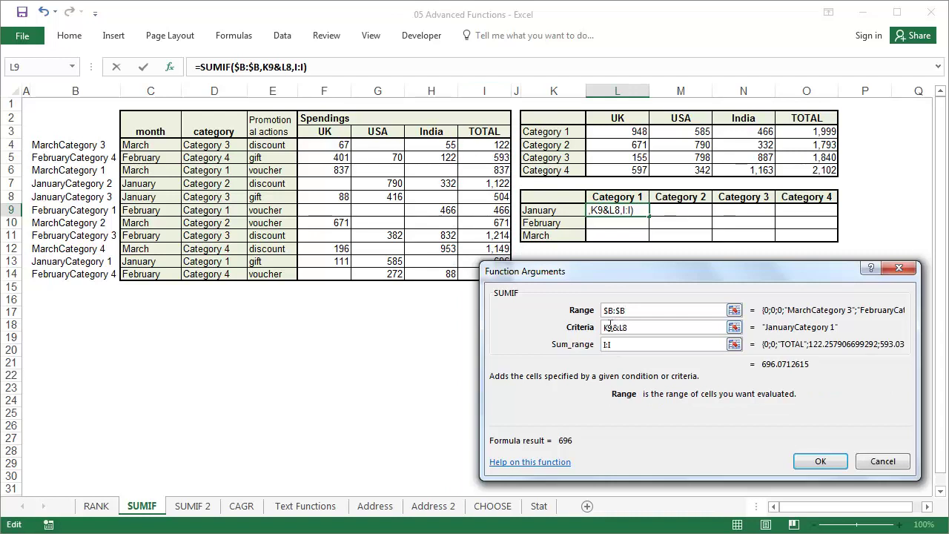
pyautogui.click(629, 327)
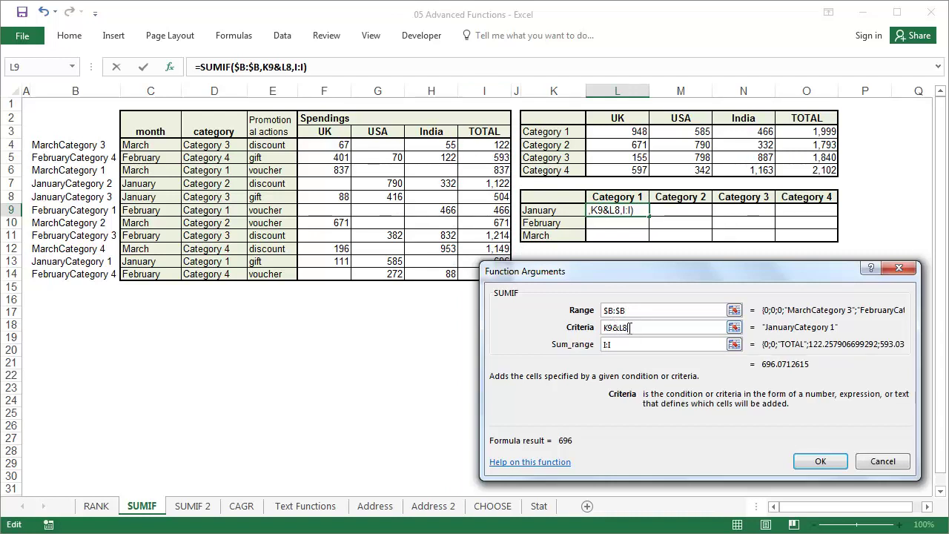
pyautogui.click(626, 343)
pyautogui.press('F4')
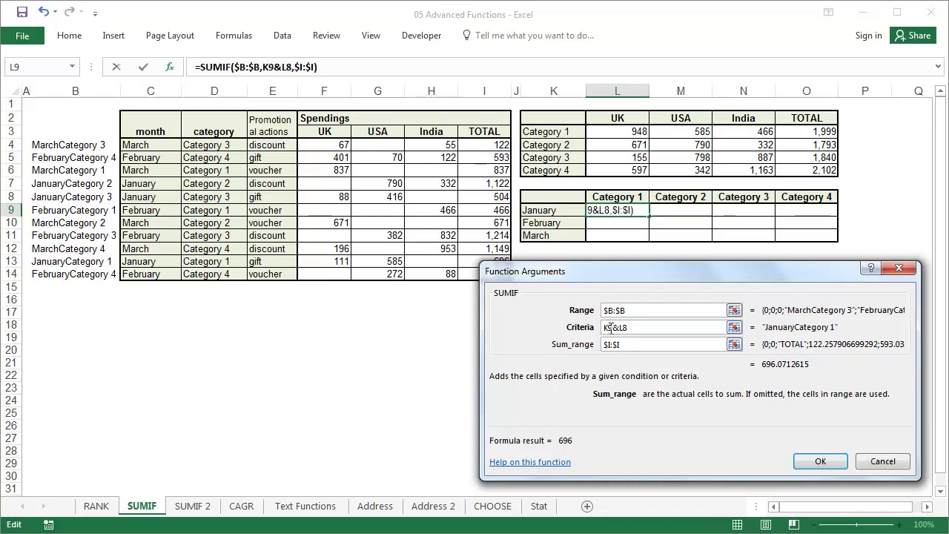
pyautogui.click(629, 327)
pyautogui.press('F4')
pyautogui.press('F4')
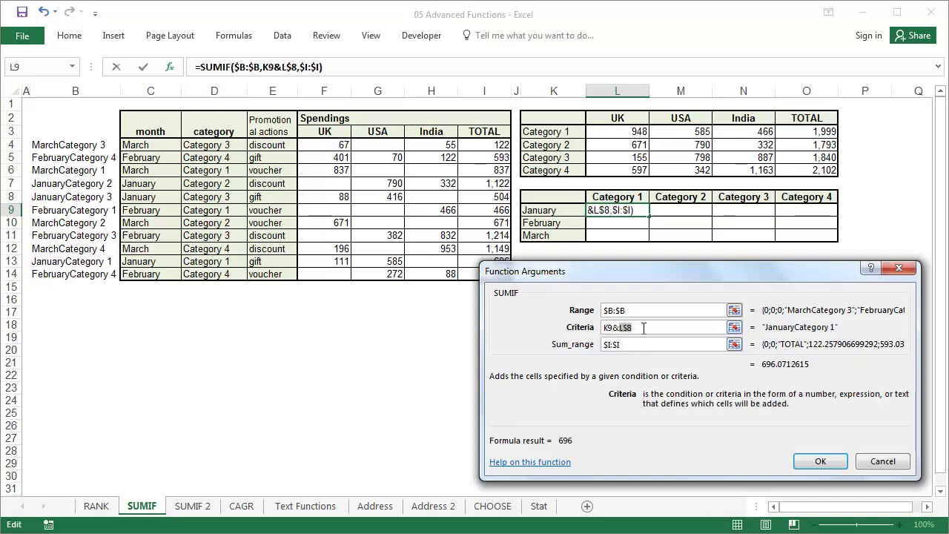
pyautogui.click(608, 327)
pyautogui.press('F4')
pyautogui.press('F4')
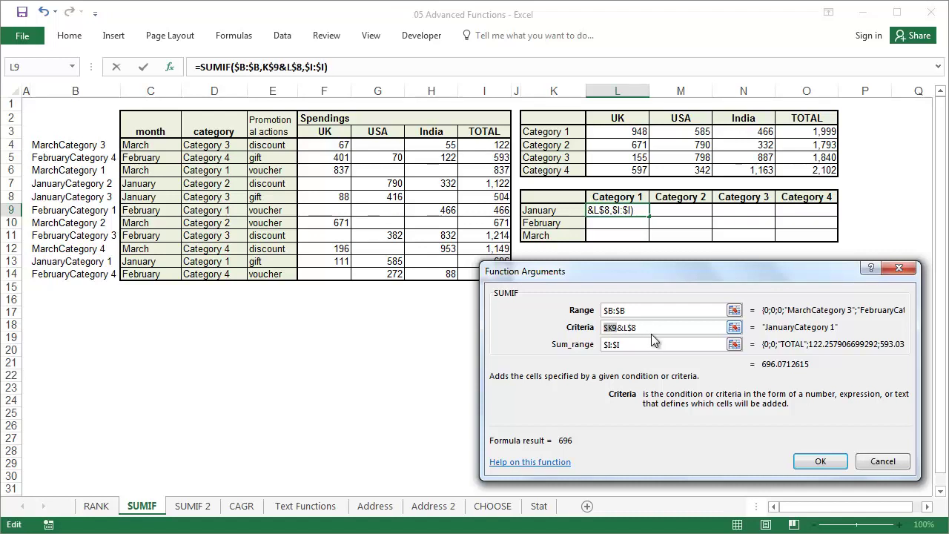
pyautogui.click(820, 461)
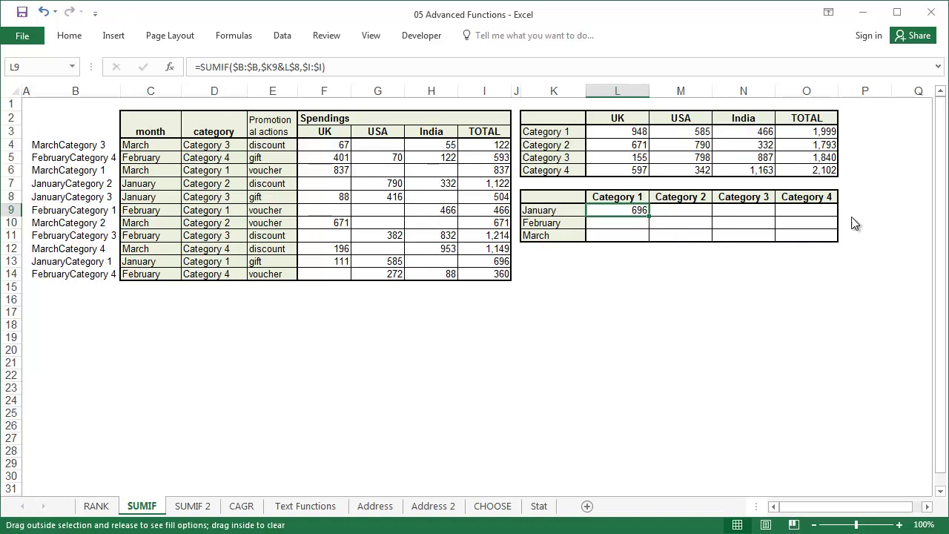
# Fill the L9 formula without formatting across the month and category table to O11, and compare its sum with the source TOTAL column
pyautogui.moveTo(856, 216); pyautogui.dragTo(843, 246)
pyautogui.click(731, 281)
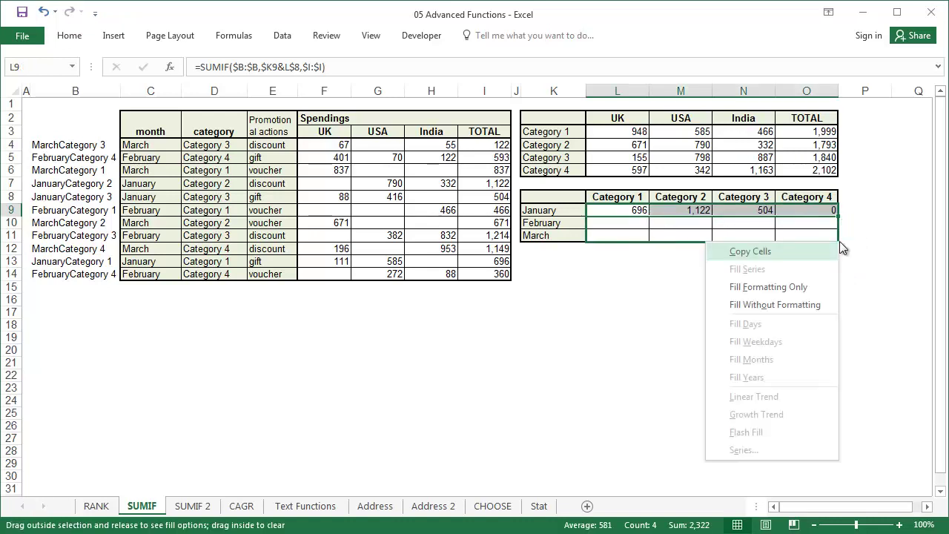
pyautogui.click(821, 304)
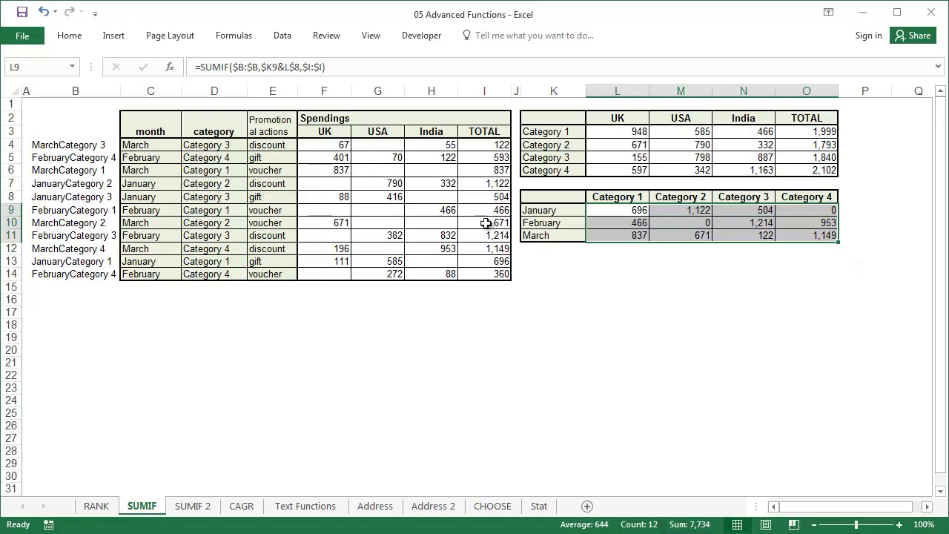
pyautogui.moveTo(485, 147); pyautogui.dragTo(489, 273)
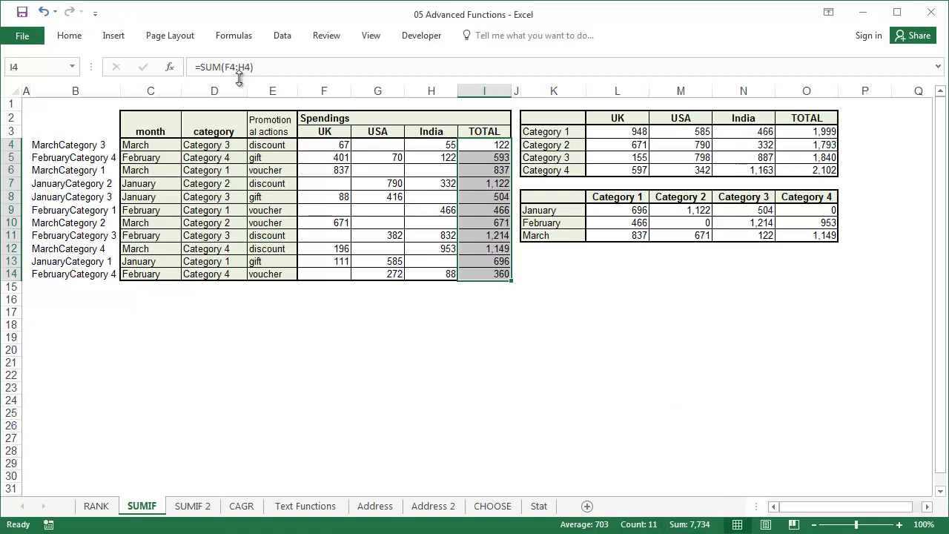
# Search the function library for SUMIFS and start the function in K19
pyautogui.click(553, 337)
pyautogui.hotkey('shift', 'F3')
pyautogui.write('s')
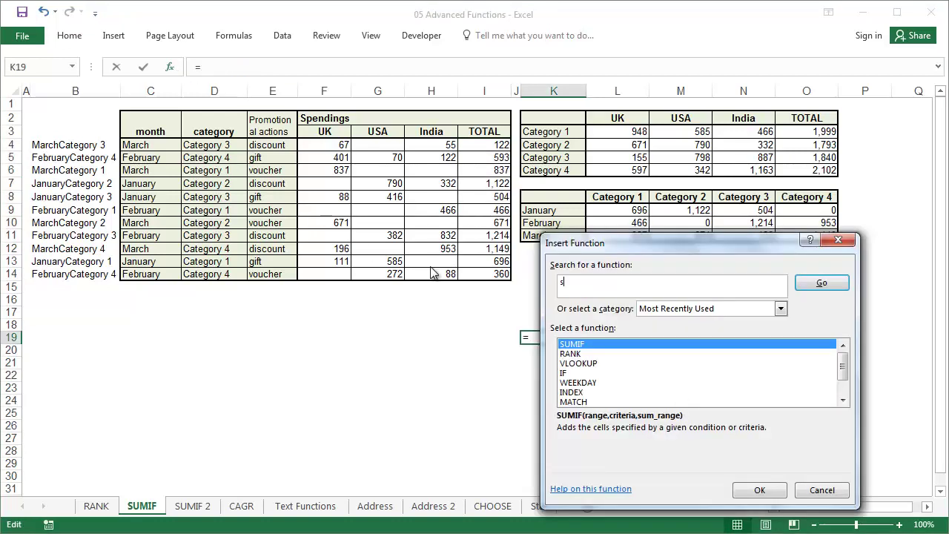
pyautogui.write('umifs')
pyautogui.press('Return')
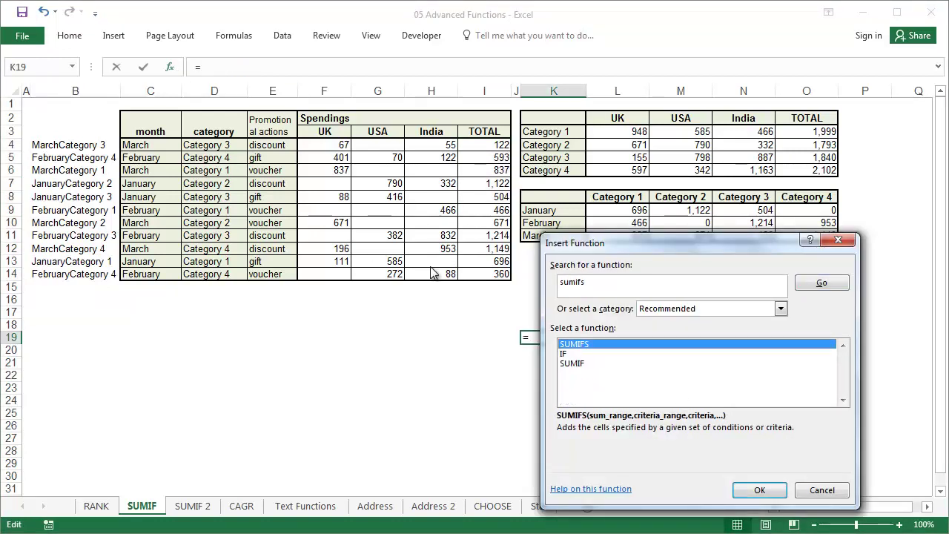
pyautogui.click(750, 483)
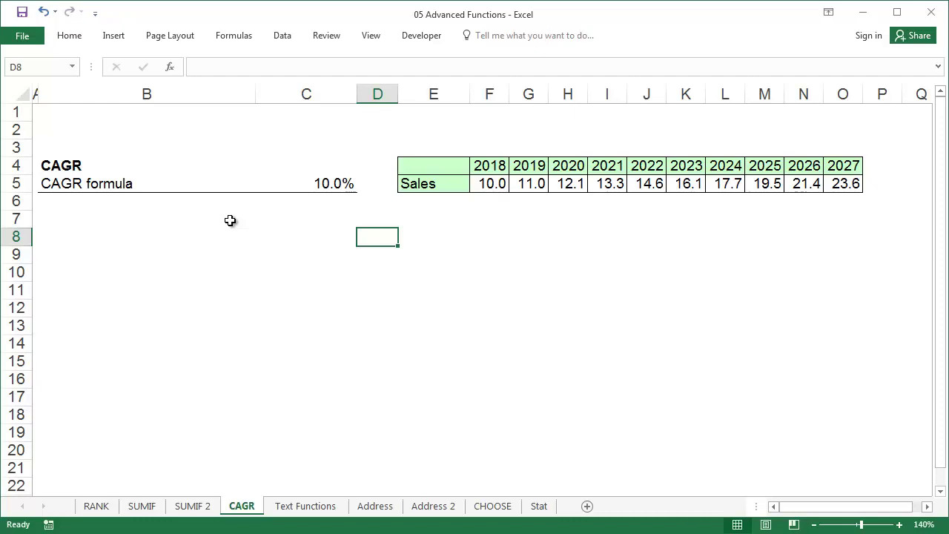
# Examine the CAGR formula in C5 and the 2018 and 2027 sales values it refers to
pyautogui.click(321, 183)
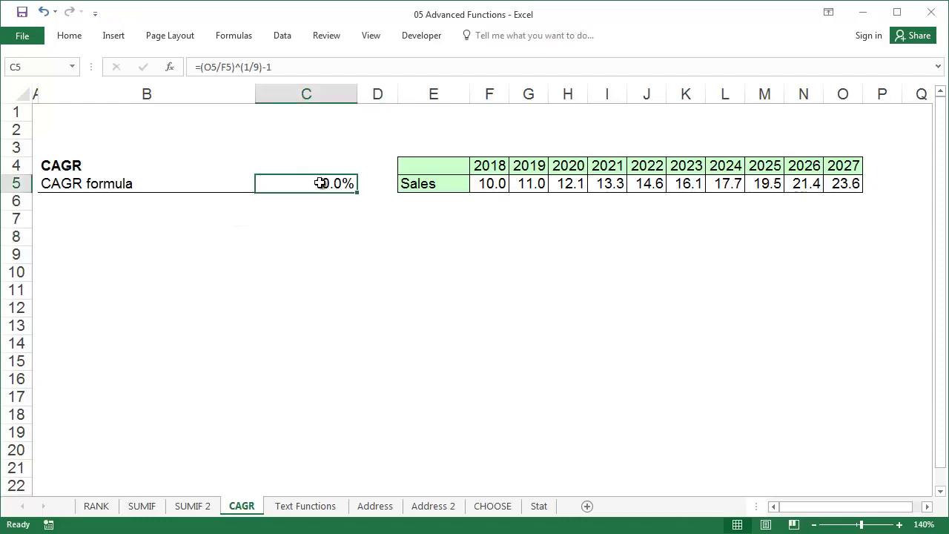
pyautogui.click(488, 184)
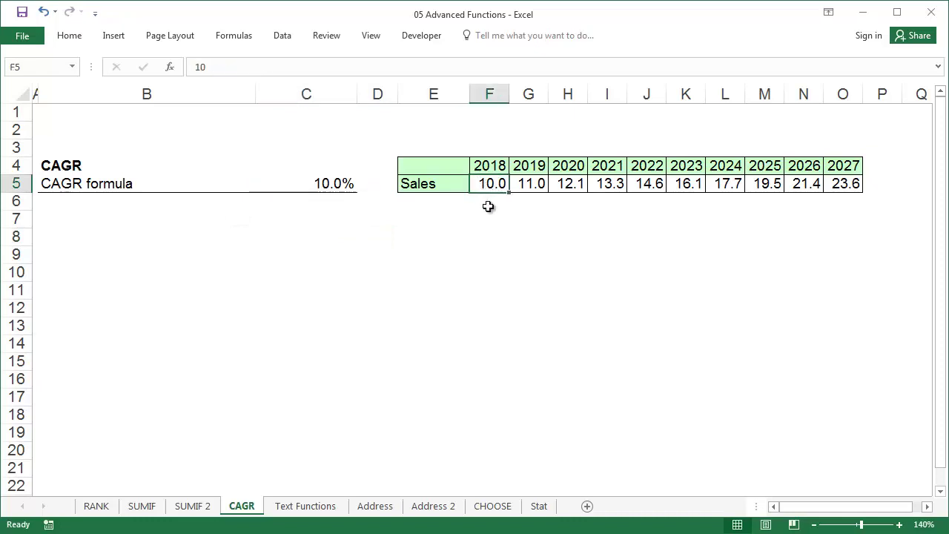
pyautogui.click(843, 183)
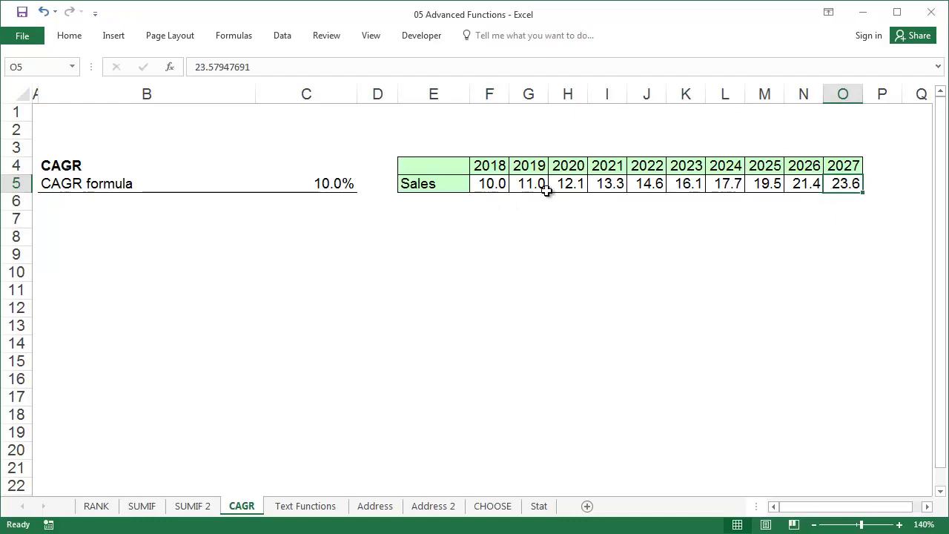
pyautogui.doubleClick(331, 186)
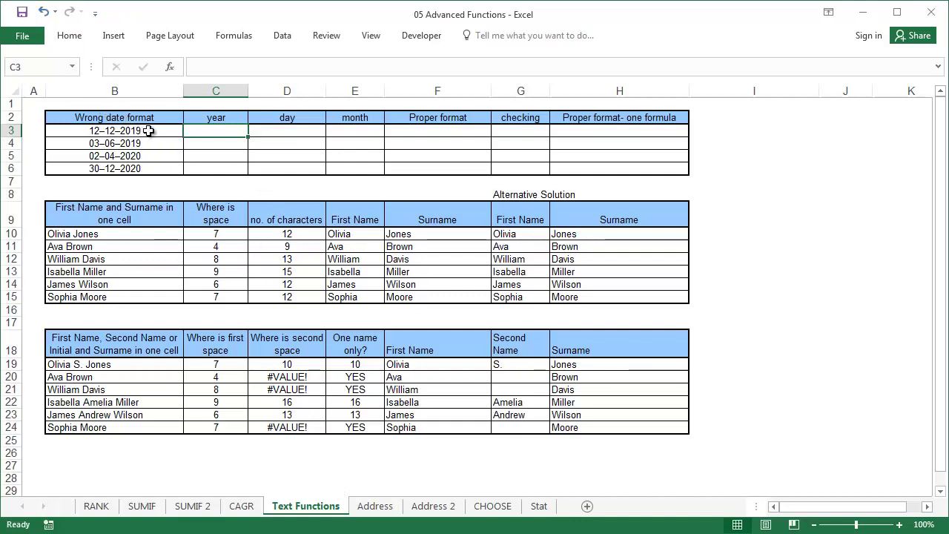
# Inspect the wrongly formatted dates in B3 to B6 one by one
pyautogui.click(148, 130)
pyautogui.click(152, 144)
pyautogui.click(153, 156)
pyautogui.click(155, 169)
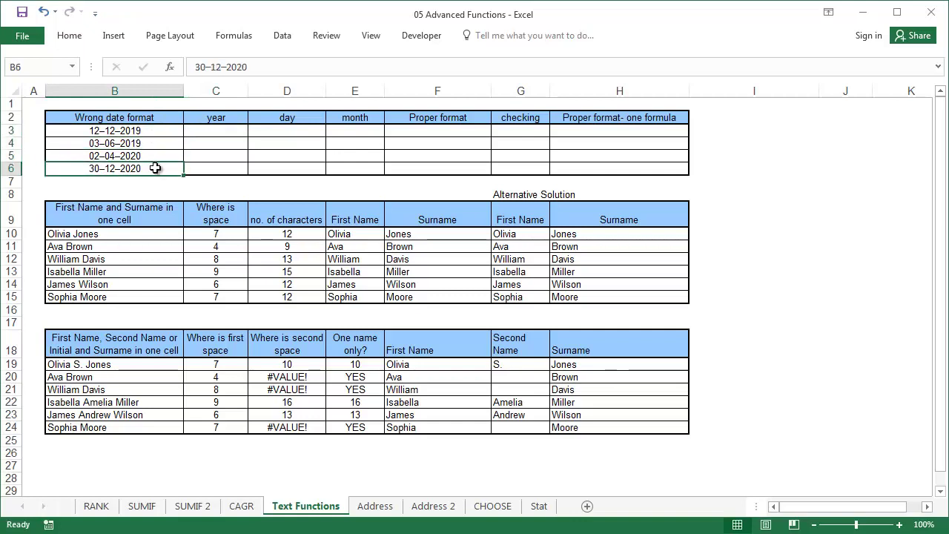
# Apply the *3/14/2012 date format to the date in B6
pyautogui.rightClick(154, 169)
pyautogui.click(209, 422)
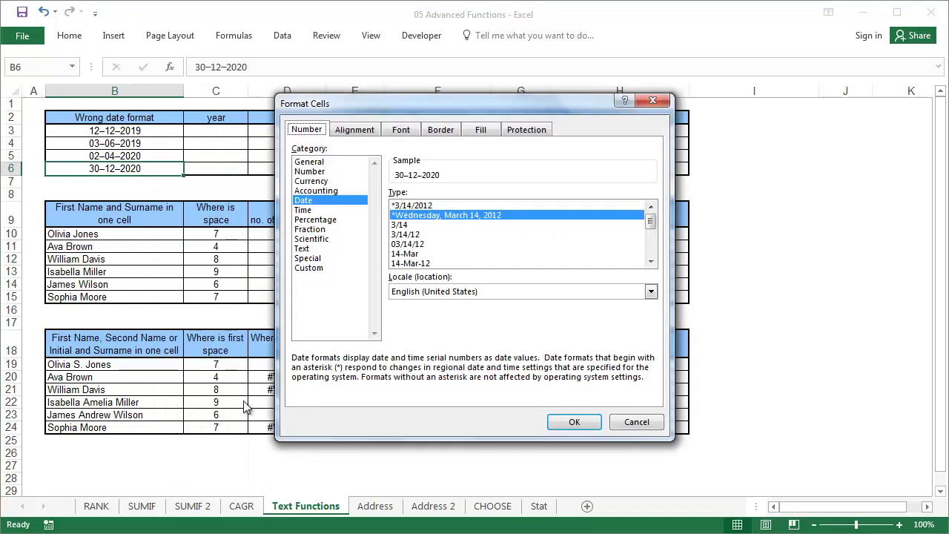
pyautogui.click(398, 206)
pyautogui.click(574, 422)
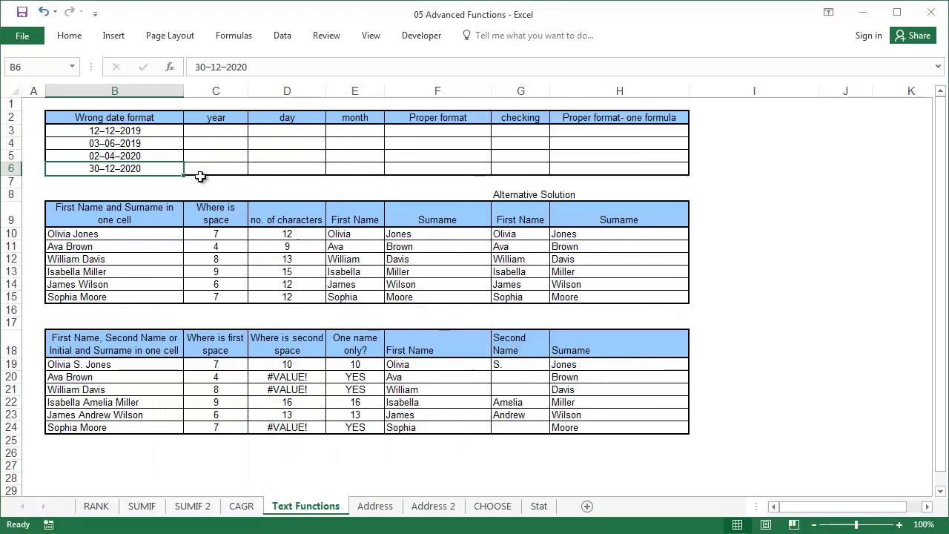
# Extract the year in C3 from the last four characters of B3 with =RIGHT(B3,4)
pyautogui.click(211, 131)
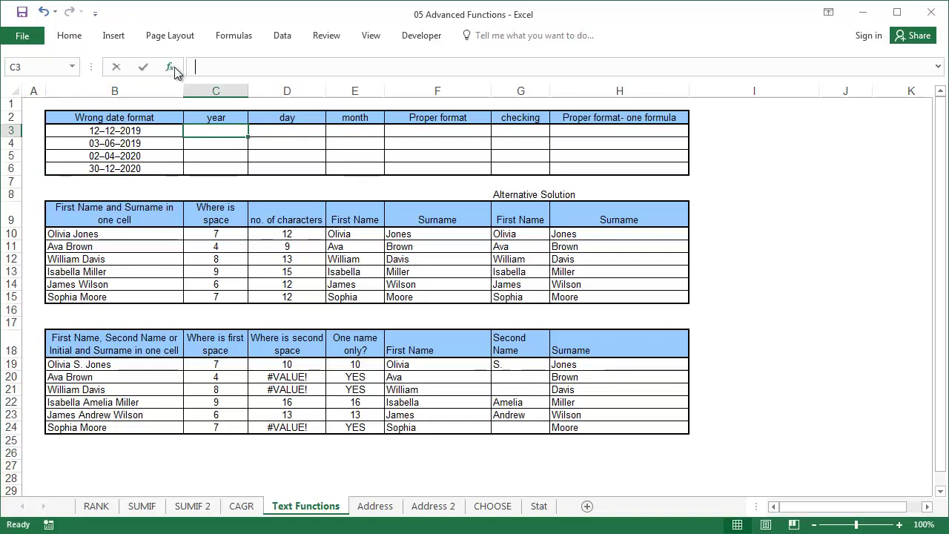
pyautogui.click(170, 66)
pyautogui.doubleClick(489, 340)
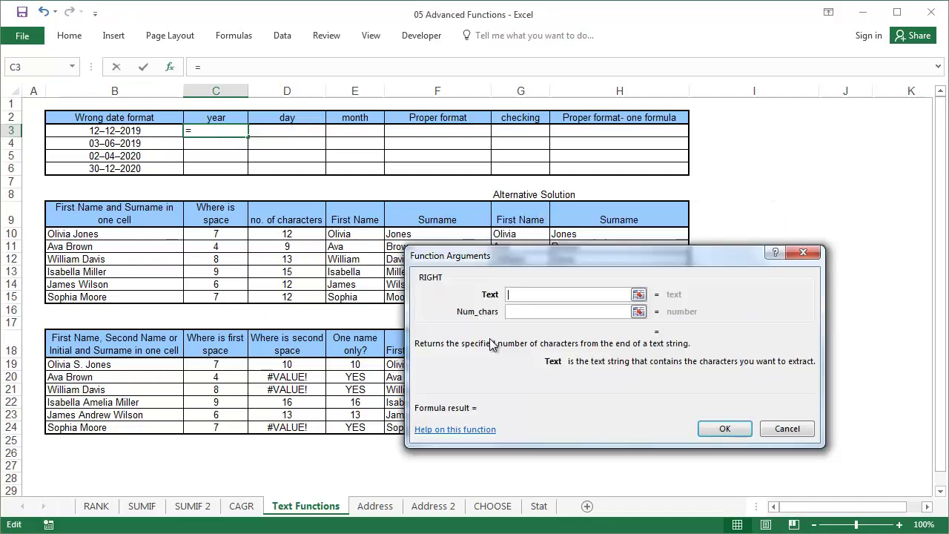
pyautogui.click(139, 134)
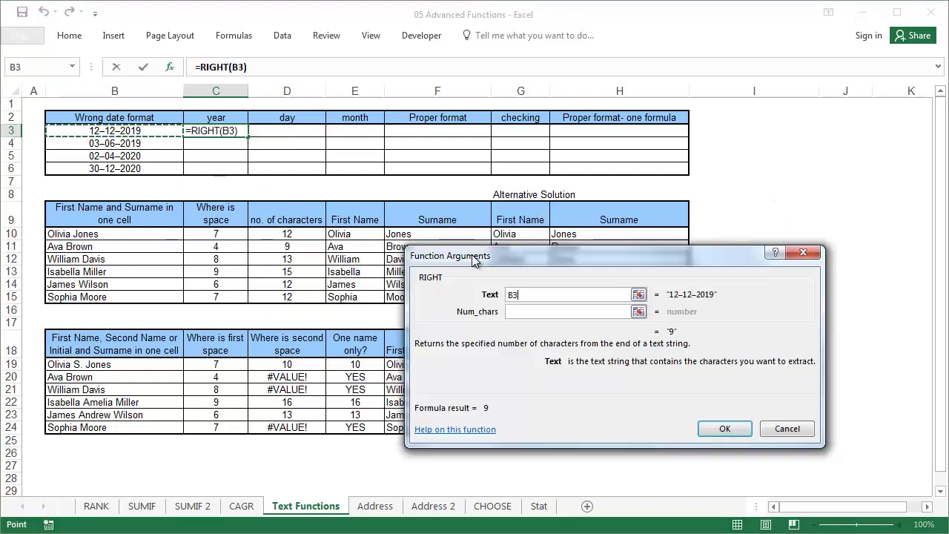
pyautogui.click(542, 312)
pyautogui.write('4')
pyautogui.click(725, 428)
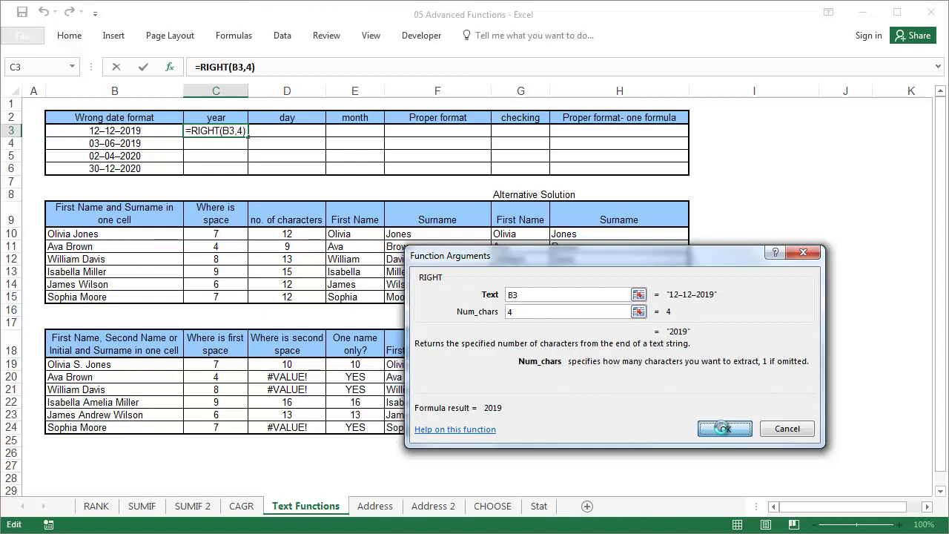
# Extract the day in D3 from the first two characters of B3 with =LEFT(B3,2)
pyautogui.click(276, 128)
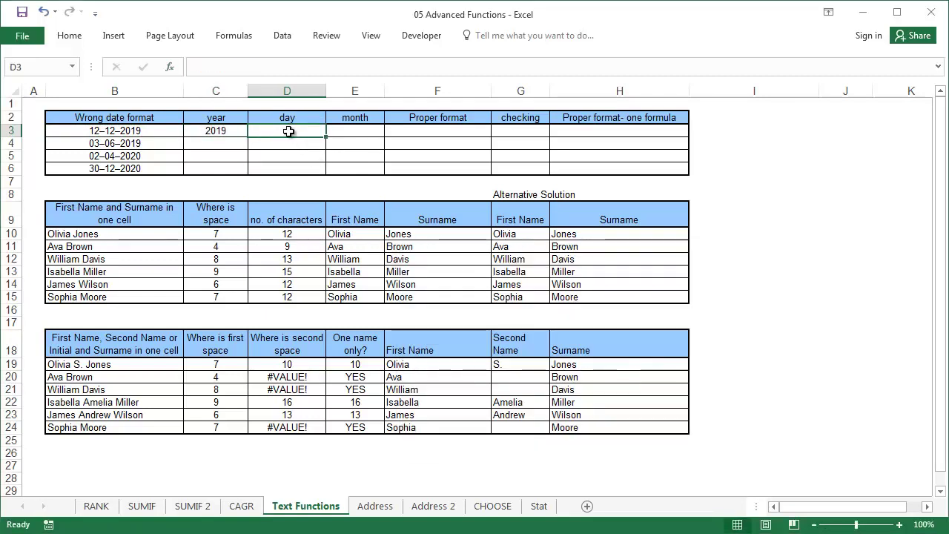
pyautogui.click(169, 67)
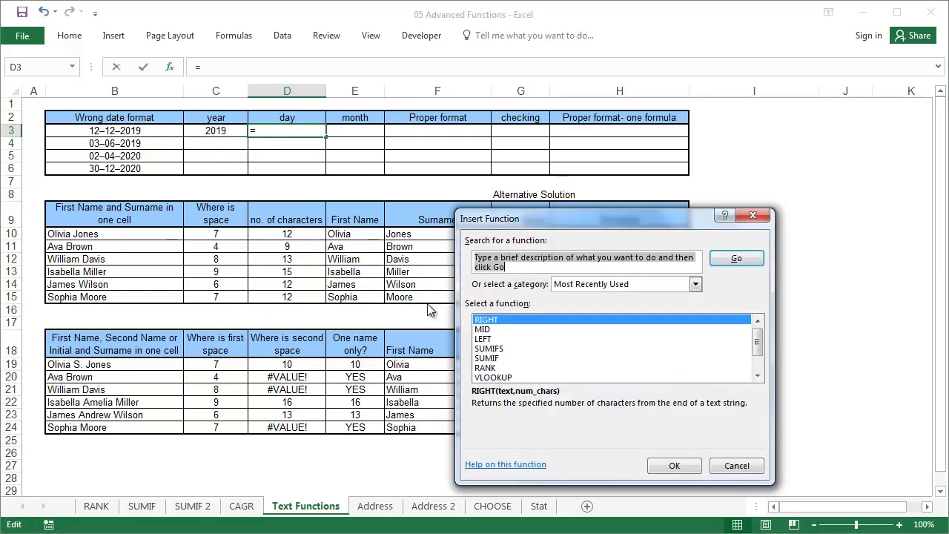
pyautogui.click(488, 339)
pyautogui.doubleClick(488, 339)
pyautogui.click(126, 132)
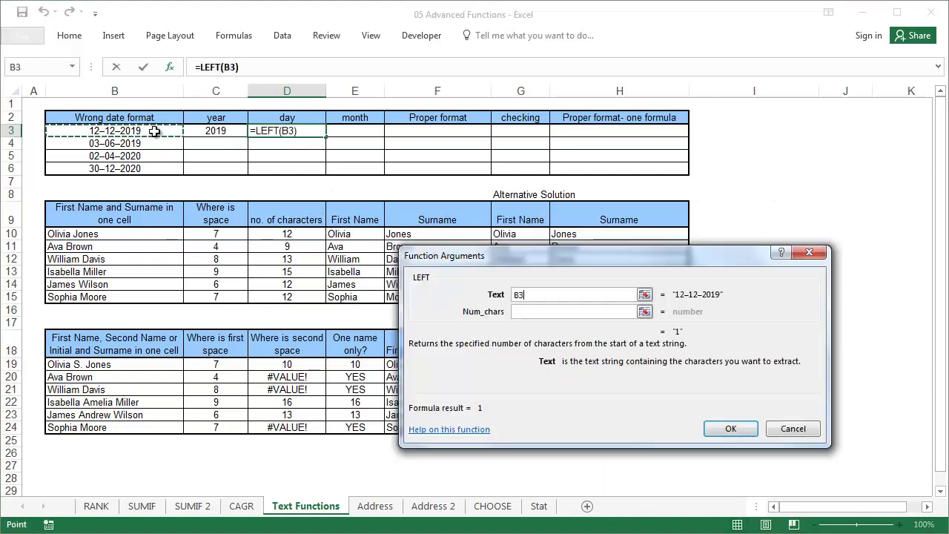
pyautogui.press('Tab')
pyautogui.write('2')
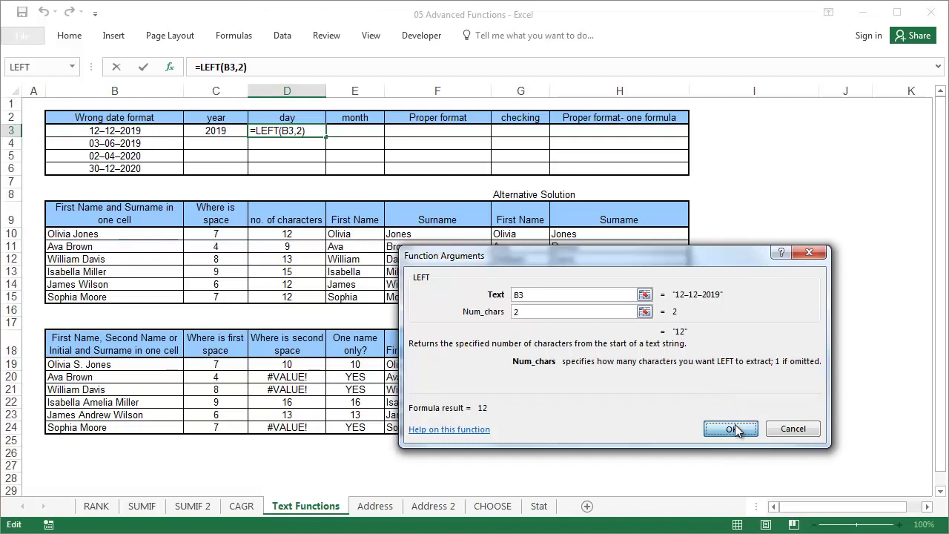
pyautogui.click(733, 429)
# Extract the month in E3 from two characters of B3, beginning at the fourth, with =MID(B3,4,2)
pyautogui.click(354, 131)
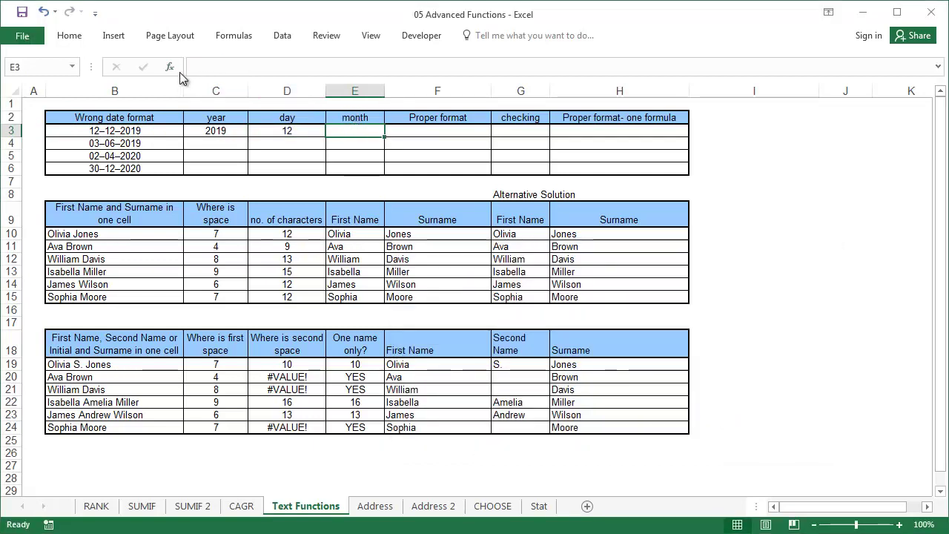
pyautogui.click(176, 72)
pyautogui.doubleClick(493, 344)
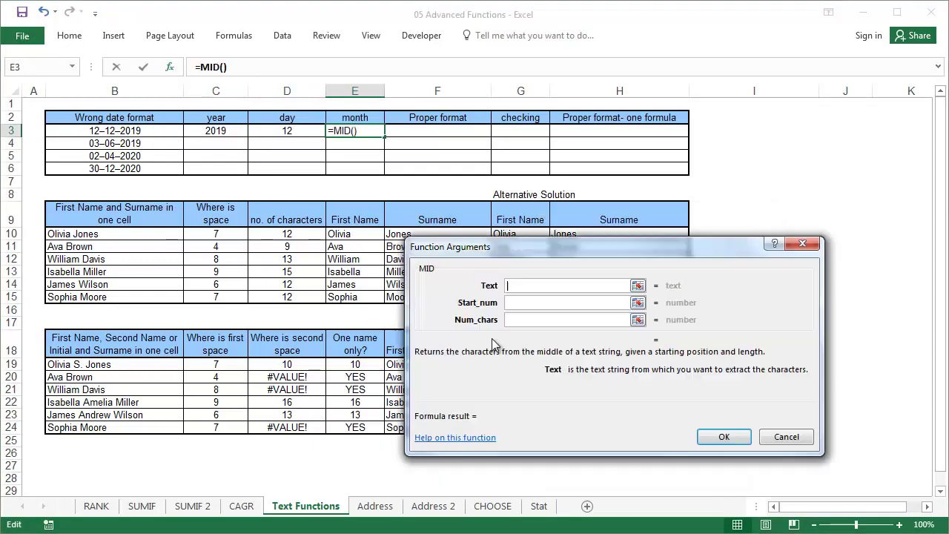
pyautogui.click(143, 131)
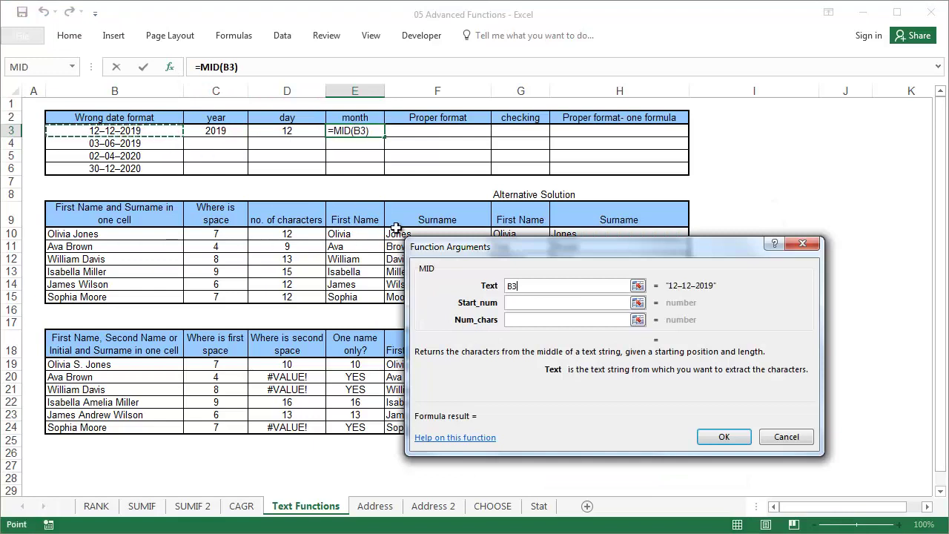
pyautogui.click(511, 303)
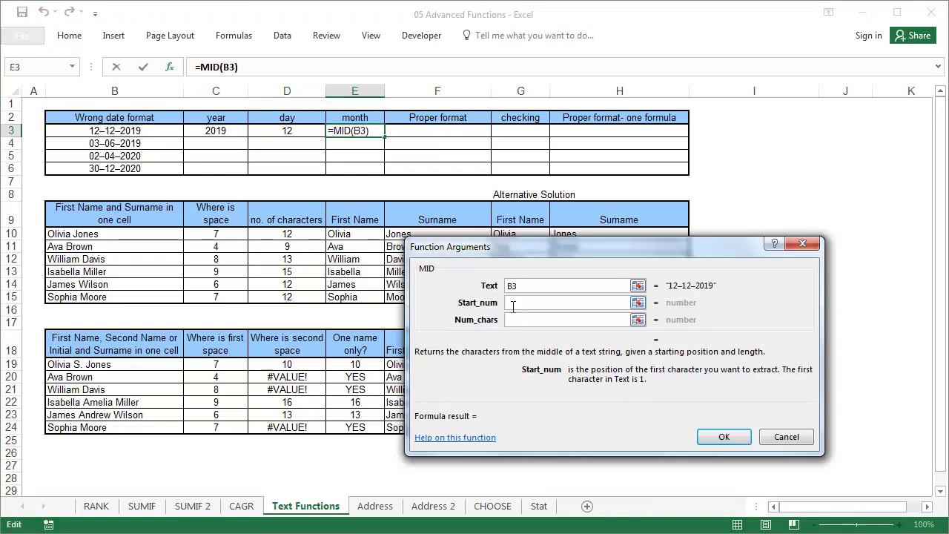
pyautogui.write('4')
pyautogui.click(521, 321)
pyautogui.write('2')
pyautogui.click(722, 437)
# Join month, day and year into a slash-separated date in F3 with =E3&"/"&D3&"/"&C3
pyautogui.click(411, 132)
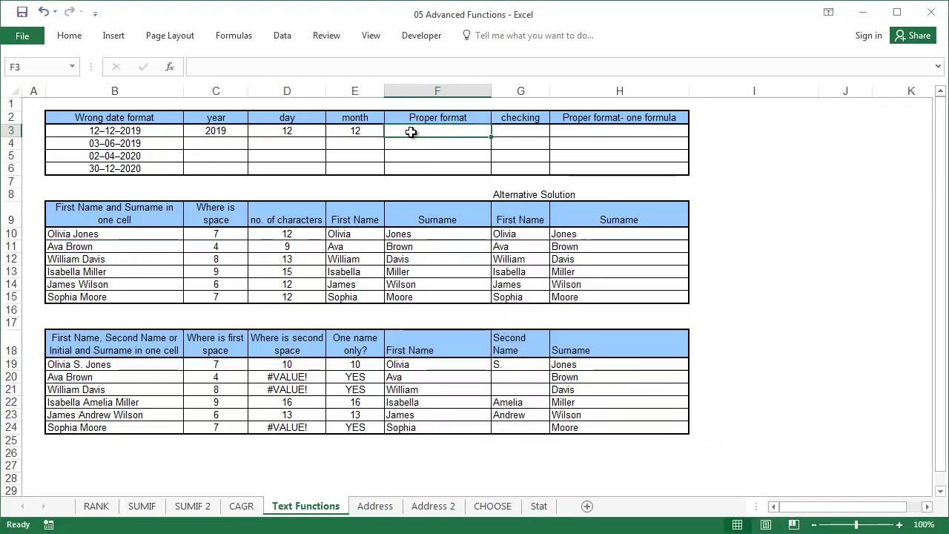
pyautogui.write('=')
pyautogui.press('Left')
pyautogui.write('&"/"&')
pyautogui.press('Left')
pyautogui.press('Left')
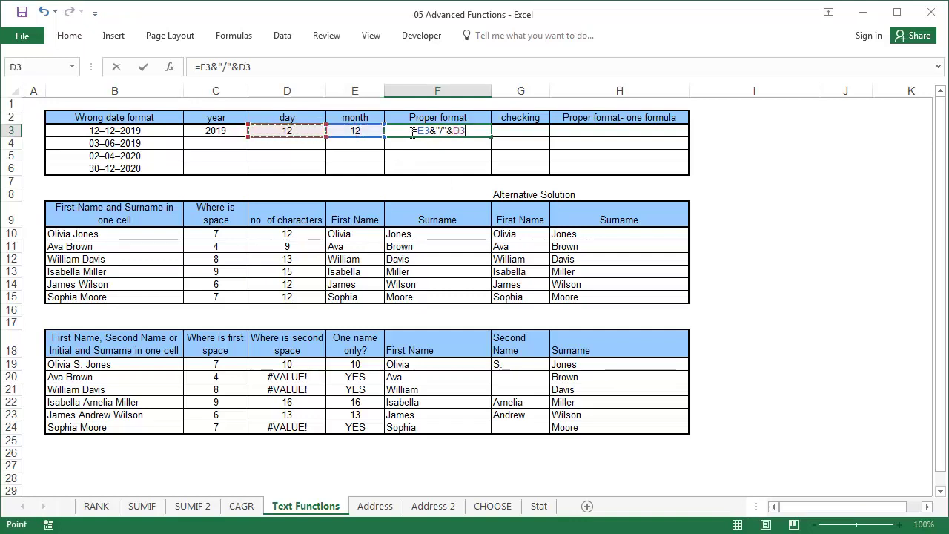
pyautogui.write('&"/"')
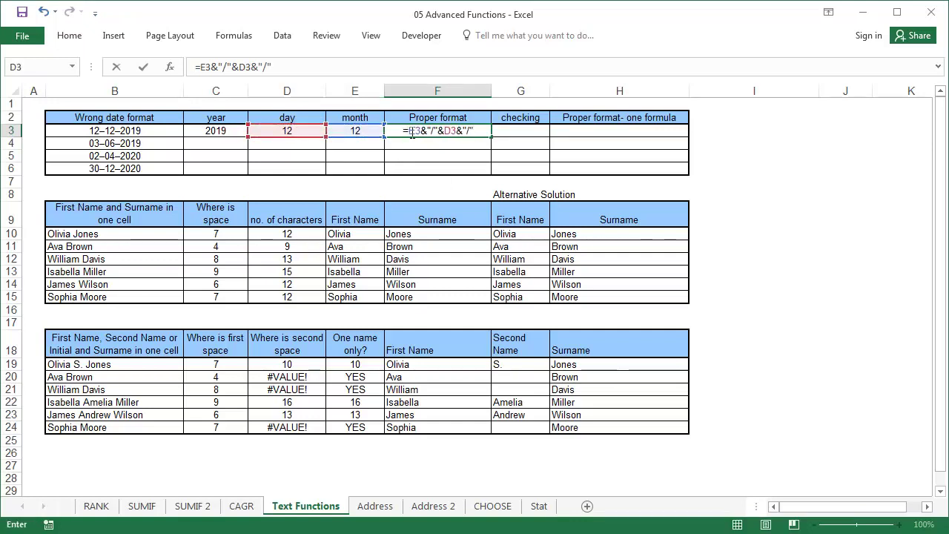
pyautogui.write('&')
pyautogui.press('Left')
pyautogui.press('Left')
pyautogui.press('Left')
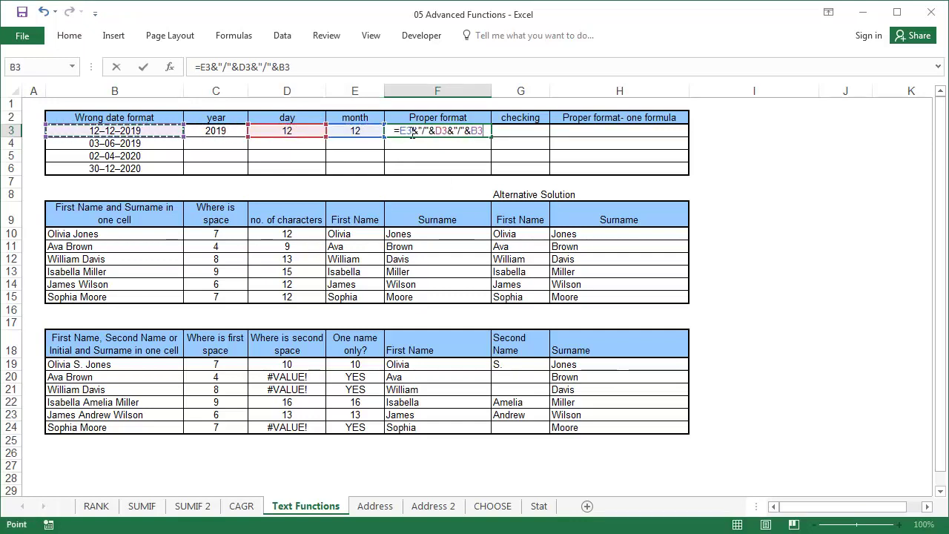
pyautogui.press('Return')
# Test the rebuilt date in G3 with =F3+3 and fill C3:G3 down to row 6 without formatting
pyautogui.click(519, 130)
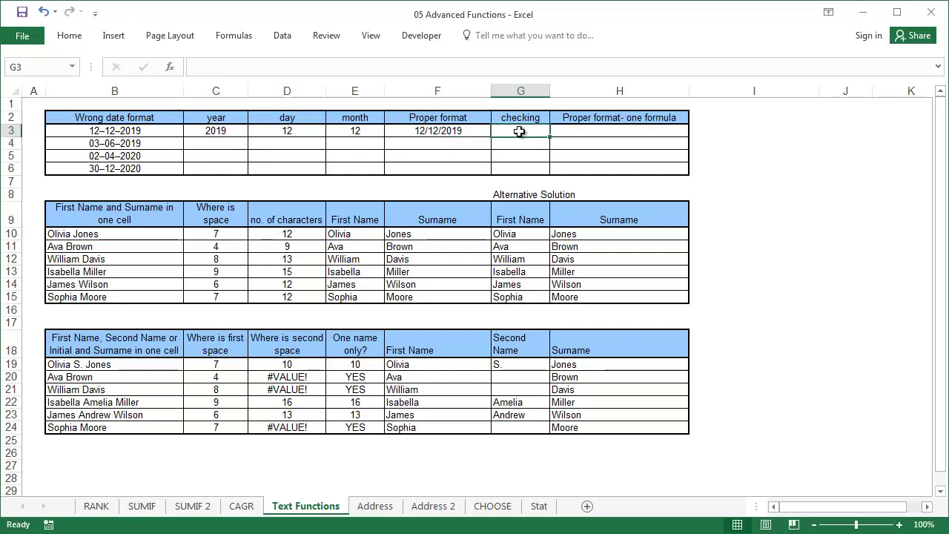
pyautogui.write('=')
pyautogui.press('Left')
pyautogui.write('+3')
pyautogui.press('Return')
pyautogui.moveTo(233, 131); pyautogui.dragTo(553, 175)
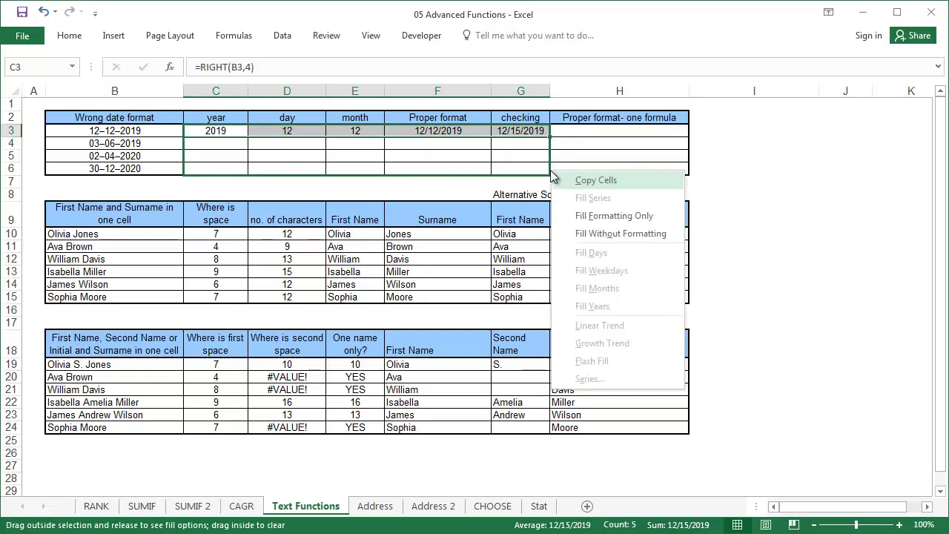
pyautogui.click(585, 233)
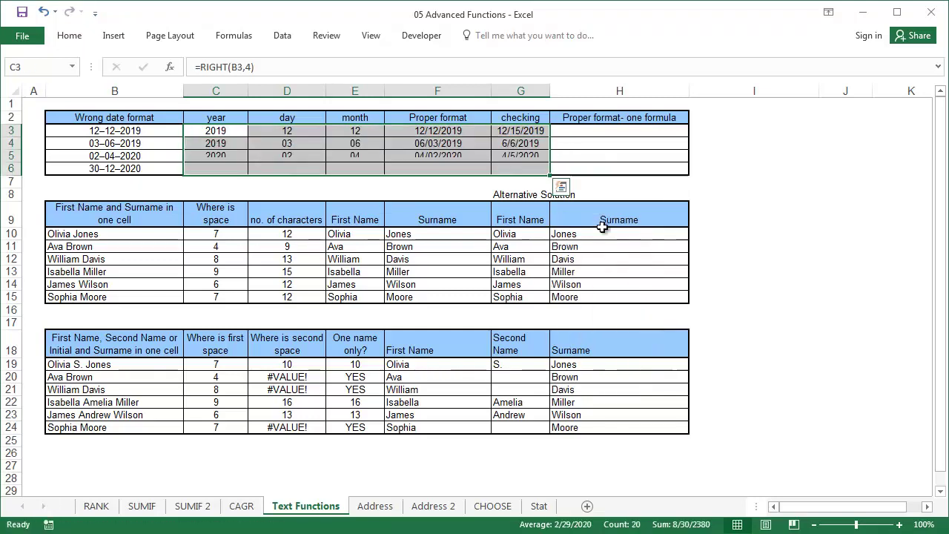
# Build the date in H3 with =MID(B3,4,2)&"/"&LEFT(B3,2)&"/"&RIGHT(B3,4) and fill it down to H6
pyautogui.click(598, 131)
pyautogui.press('Left')
pyautogui.press('Left')
pyautogui.click(627, 131)
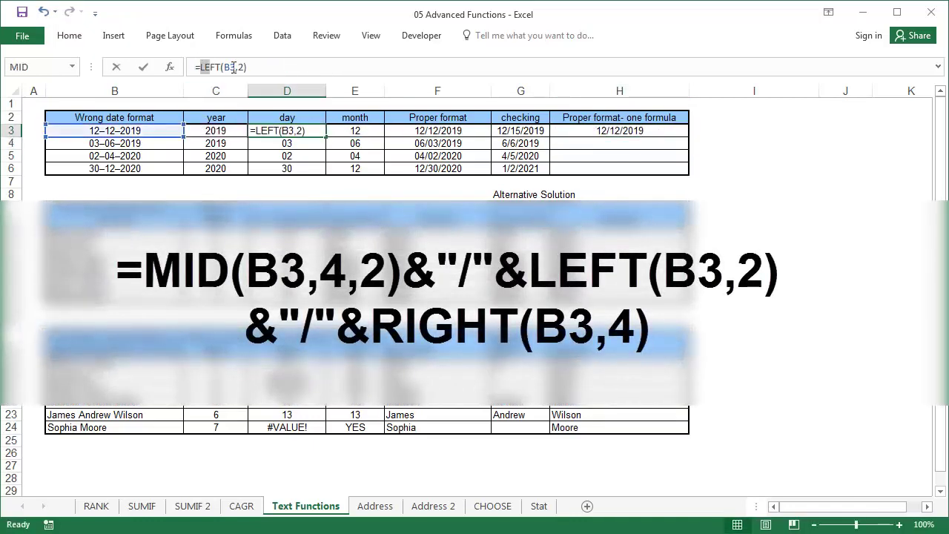
pyautogui.press('Escape')
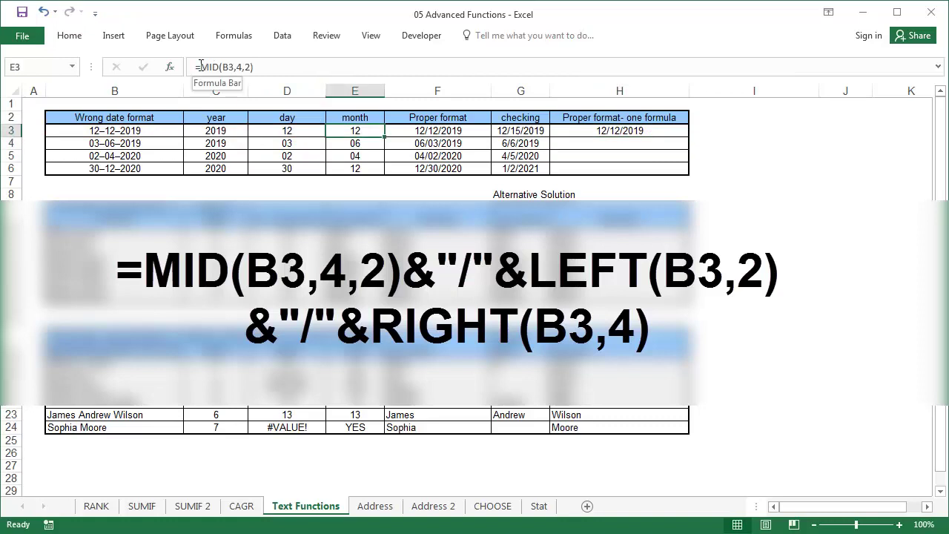
pyautogui.click(257, 66)
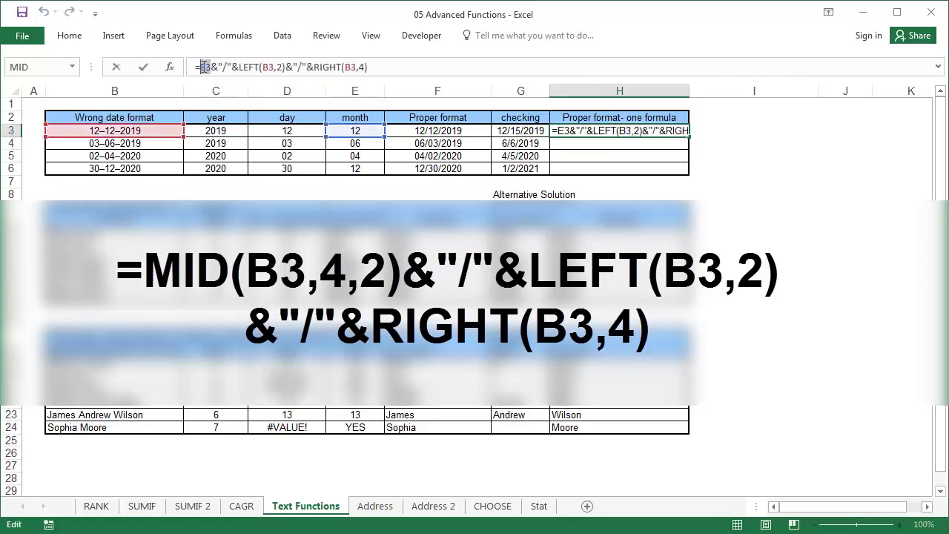
pyautogui.hotkey('ctrl', 'Return')
pyautogui.doubleClick(689, 136)
pyautogui.click(737, 187)
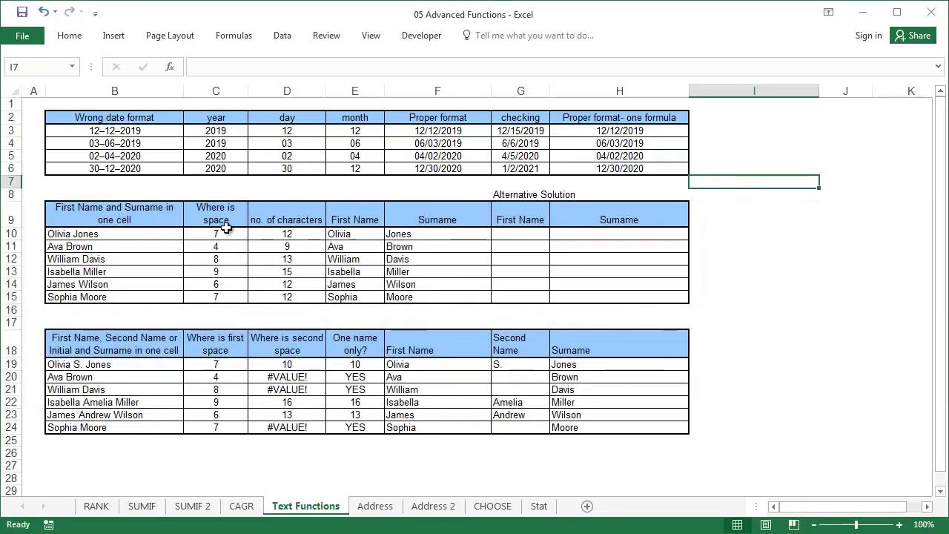
# Examine the full names in B10:B15 and the arguments of the SEARCH formula in C10 and the LEN formula in D10
pyautogui.moveTo(151, 230); pyautogui.dragTo(158, 295)
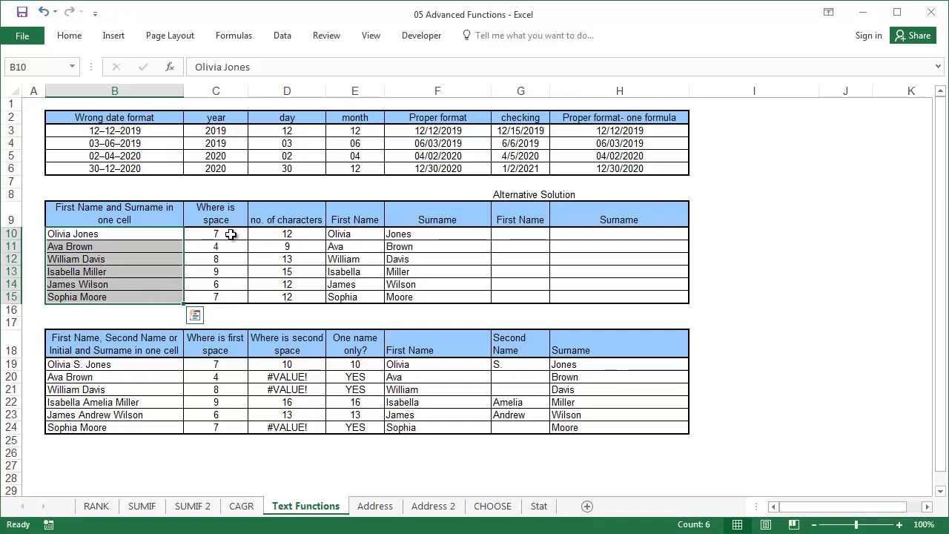
pyautogui.click(231, 234)
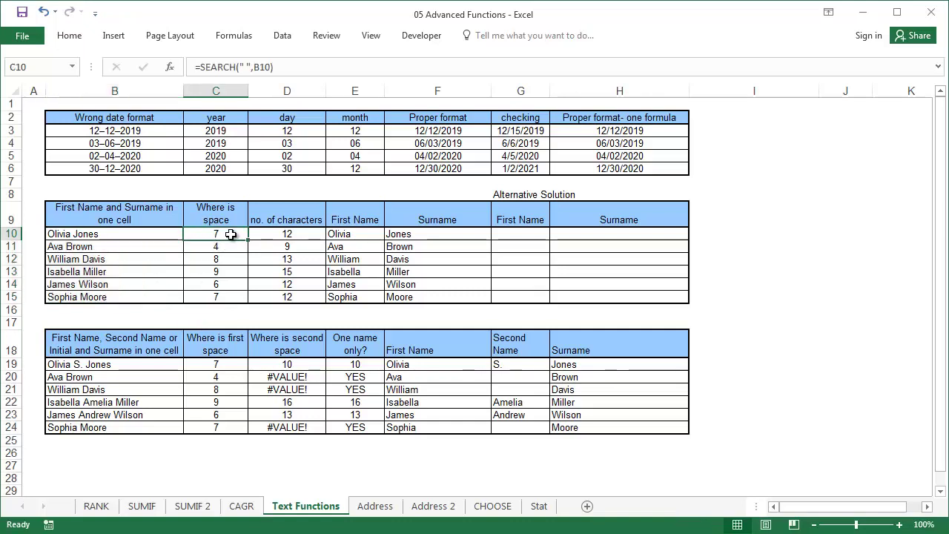
pyautogui.click(170, 67)
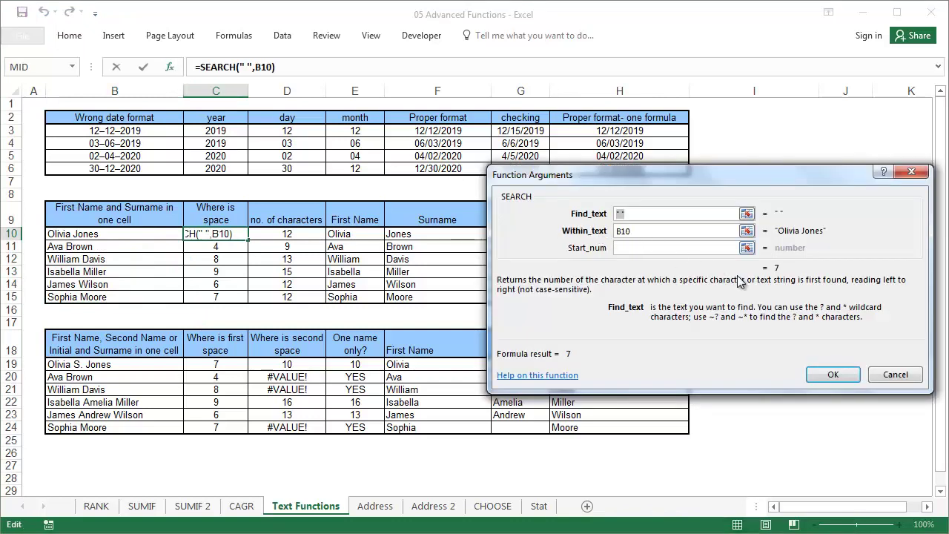
pyautogui.click(826, 372)
pyautogui.click(297, 238)
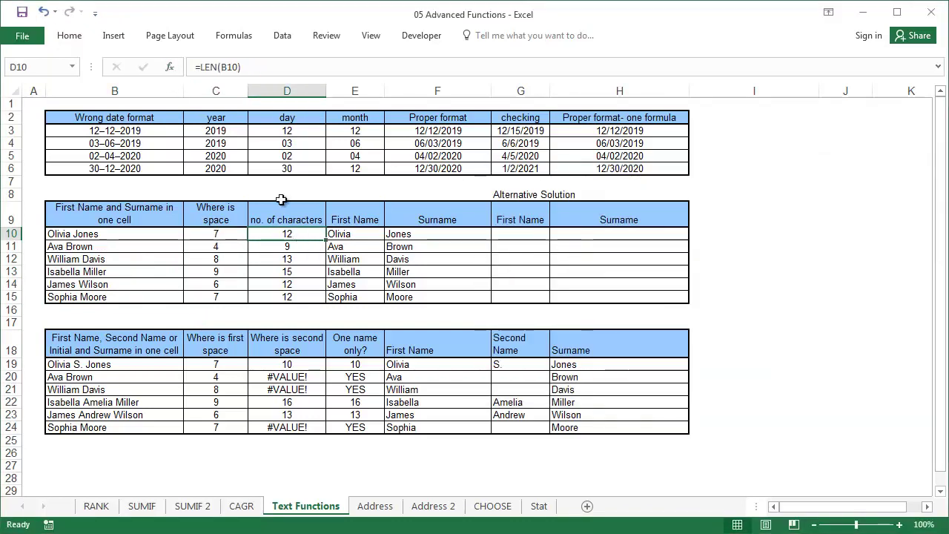
pyautogui.click(170, 67)
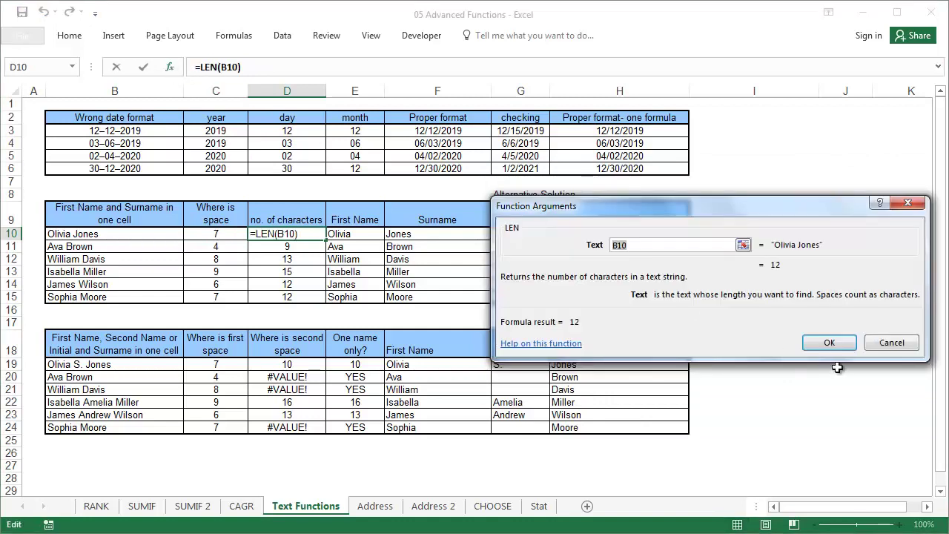
pyautogui.click(829, 343)
# Examine the arguments of the first-name LEFT formula in E10 and the surname MID formula in F10, including its C10+1 start and 99 characters
pyautogui.click(357, 235)
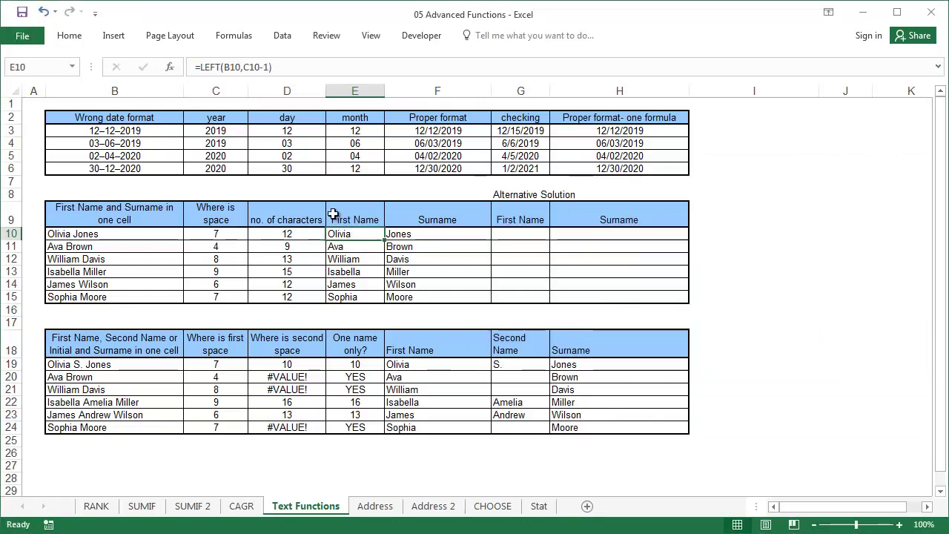
pyautogui.click(170, 67)
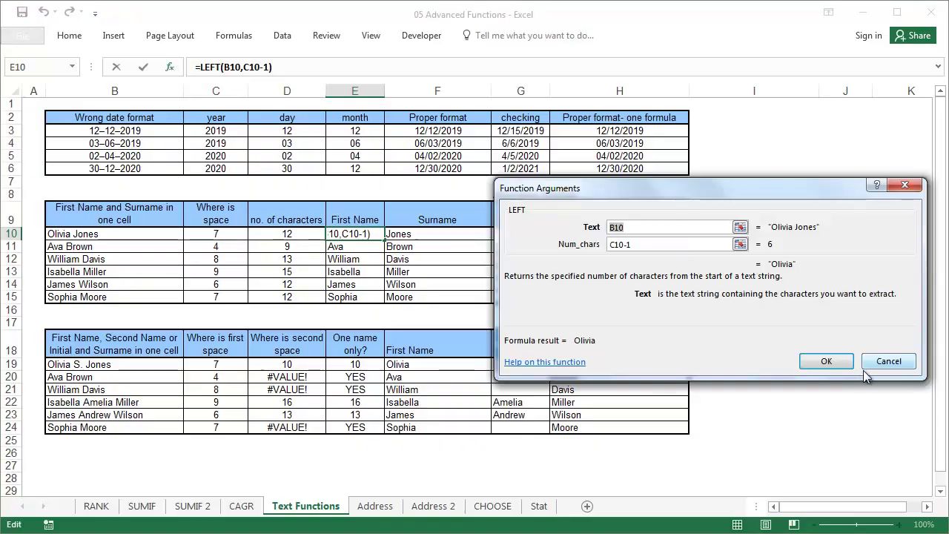
pyautogui.click(826, 361)
pyautogui.click(401, 227)
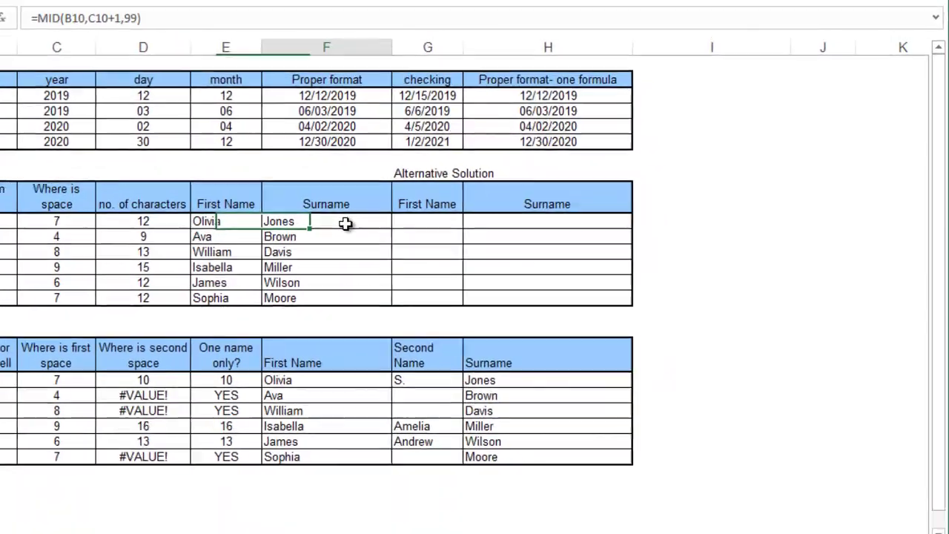
pyautogui.hotkey('shift', 'F3')
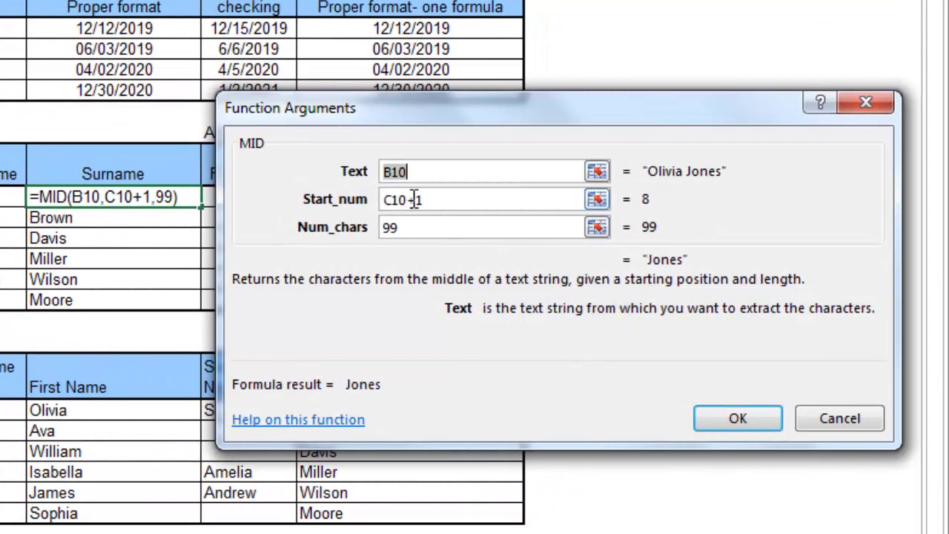
pyautogui.moveTo(405, 200); pyautogui.dragTo(441, 199)
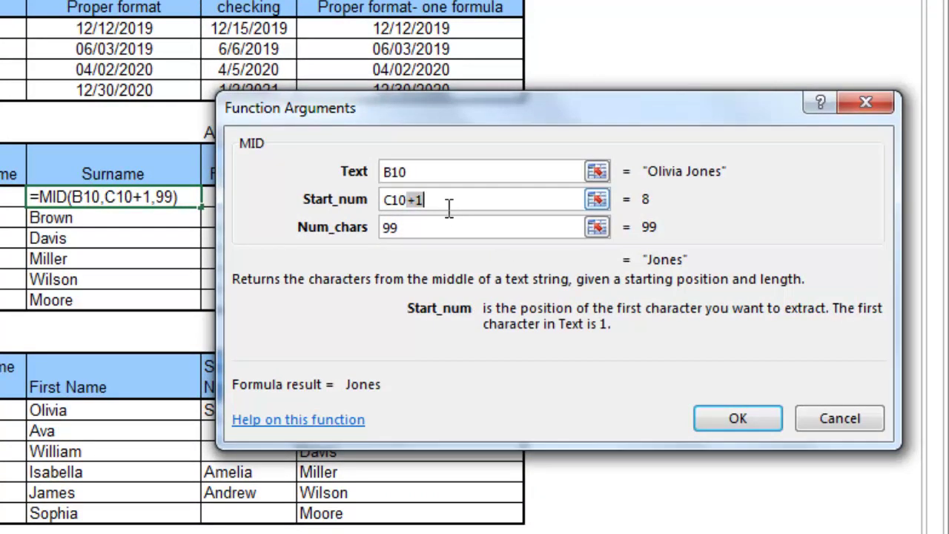
pyautogui.click(413, 231)
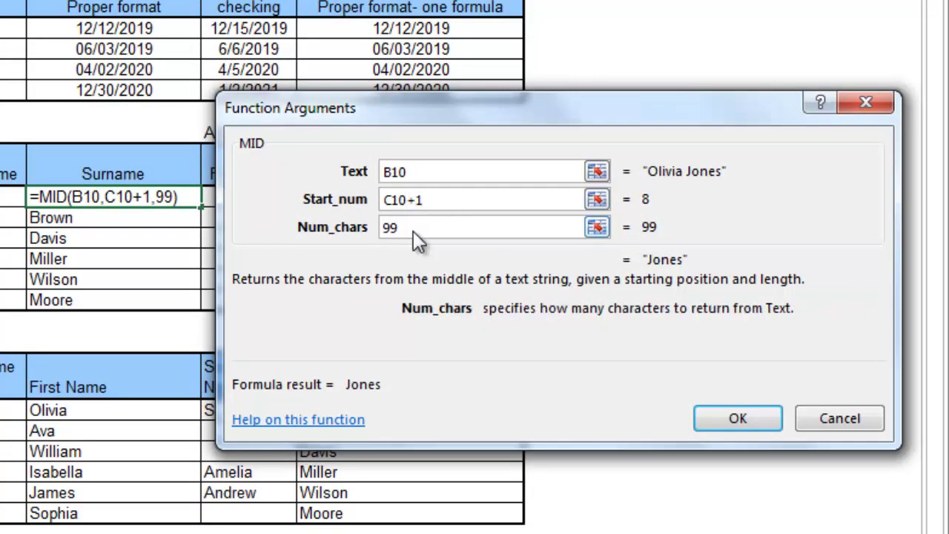
pyautogui.moveTo(404, 227); pyautogui.dragTo(373, 227)
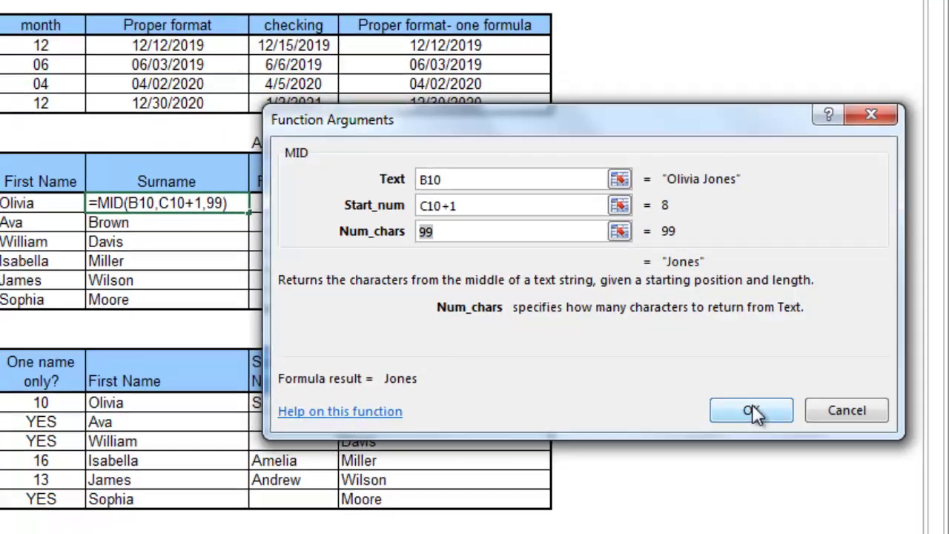
pyautogui.click(738, 418)
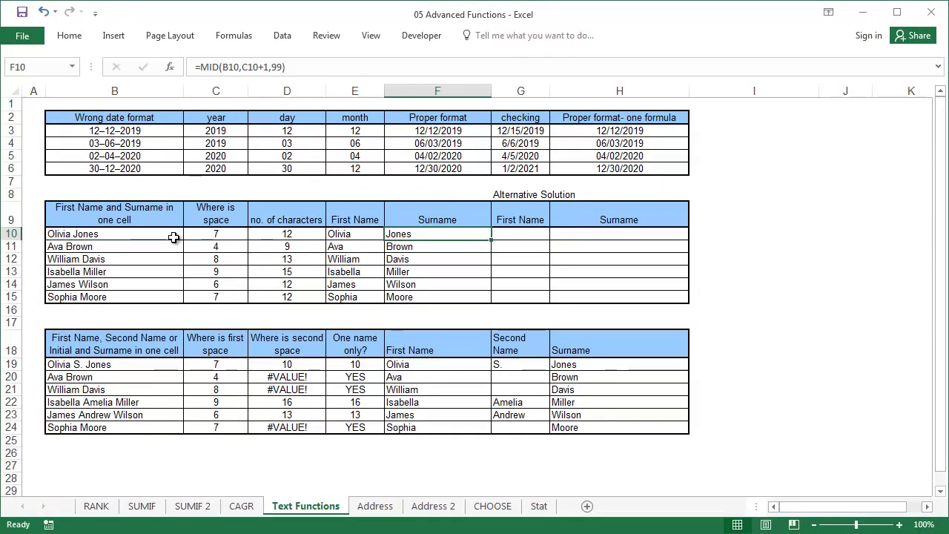
# Split the full names in B10:B15 with Text to Columns, using a space delimiter and destination G10
pyautogui.moveTo(172, 237); pyautogui.dragTo(168, 297)
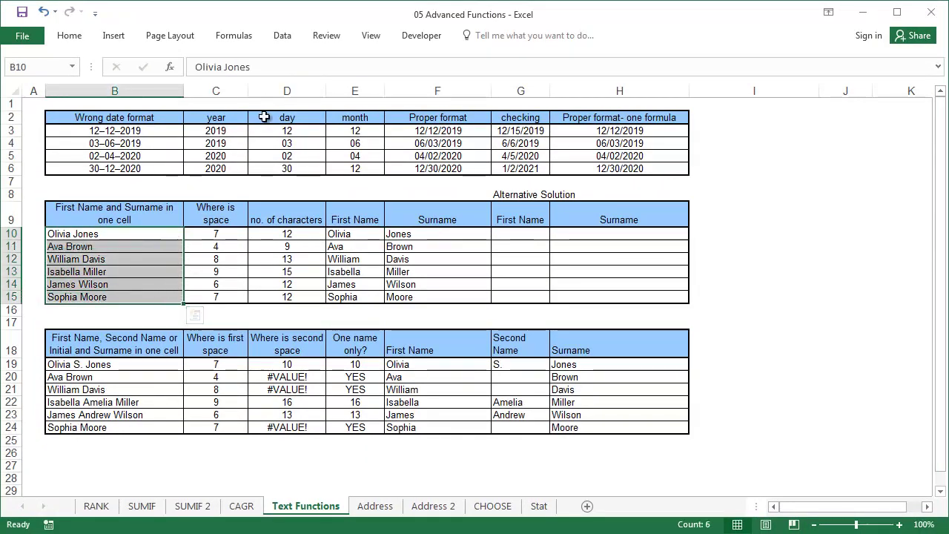
pyautogui.click(291, 41)
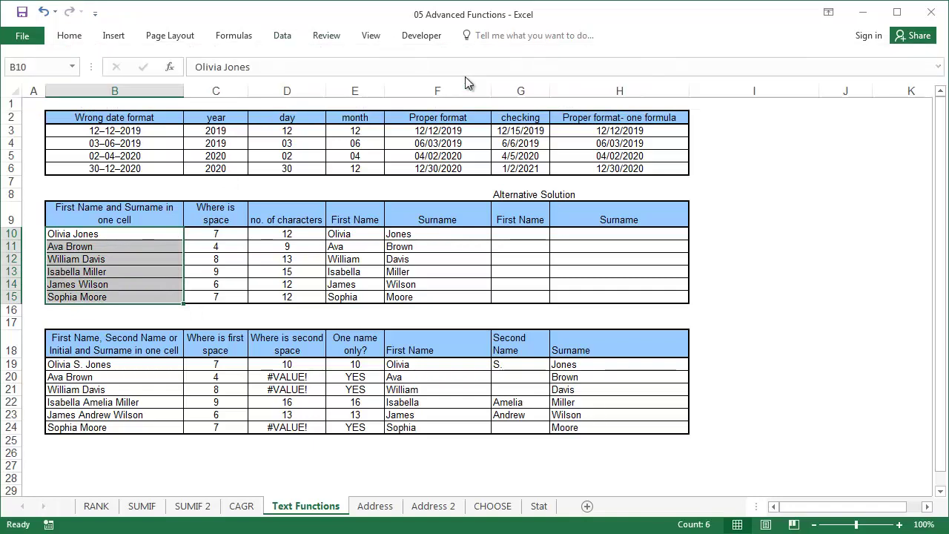
pyautogui.click(465, 76)
pyautogui.click(808, 417)
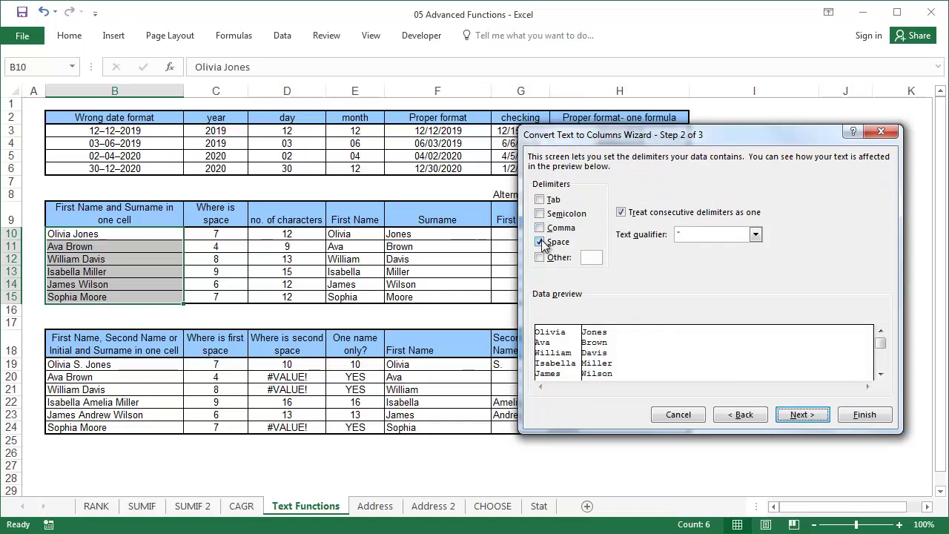
pyautogui.click(809, 416)
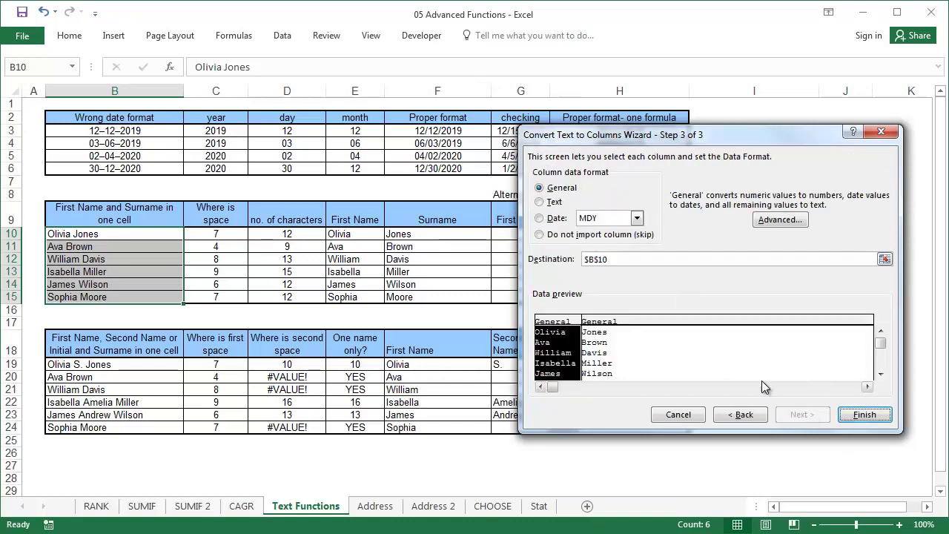
pyautogui.click(602, 259)
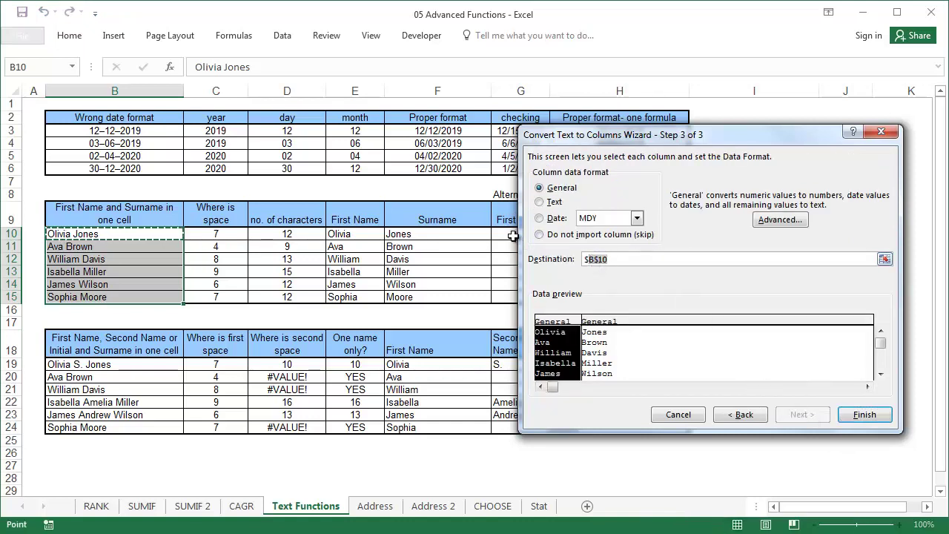
pyautogui.click(512, 235)
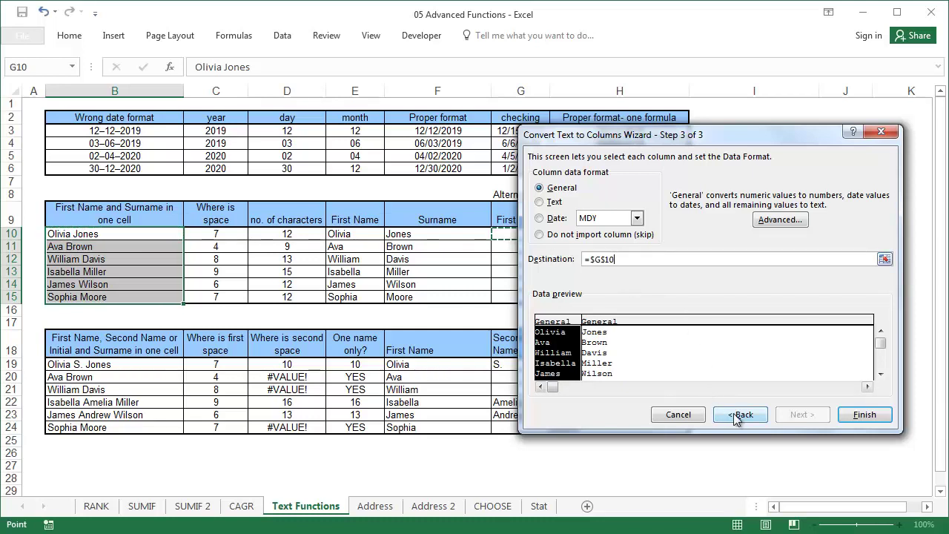
pyautogui.click(864, 414)
pyautogui.press('Return')
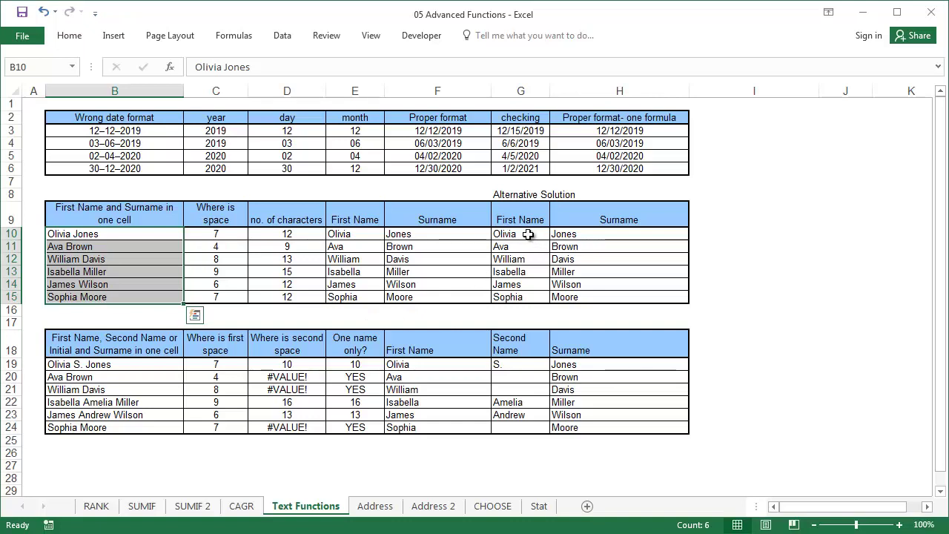
pyautogui.moveTo(527, 234); pyautogui.dragTo(598, 302)
# Examine the names in B19:B24, the first-space SEARCH formula in C19, and the second-space SEARCH formulas in D19 and D20, including the C19+1 start argument
pyautogui.moveTo(129, 366); pyautogui.dragTo(141, 420)
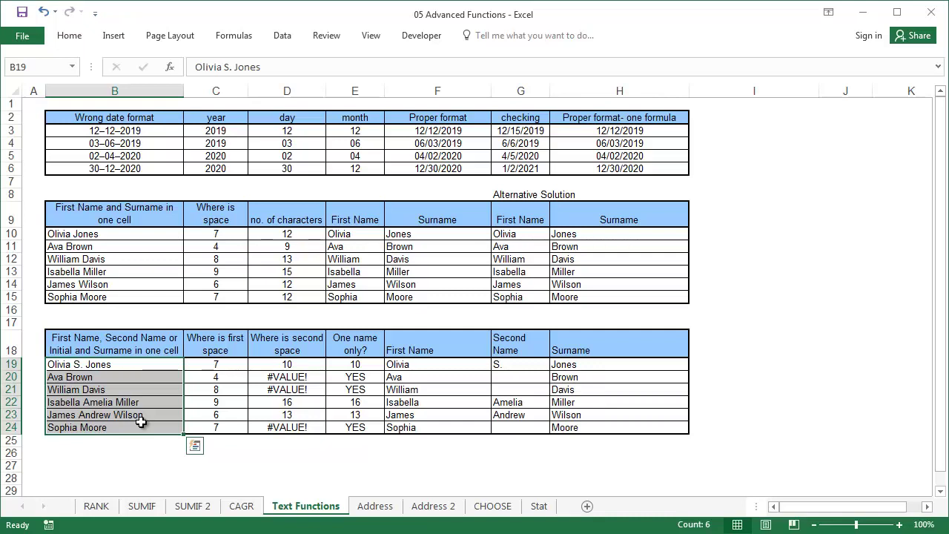
pyautogui.click(219, 363)
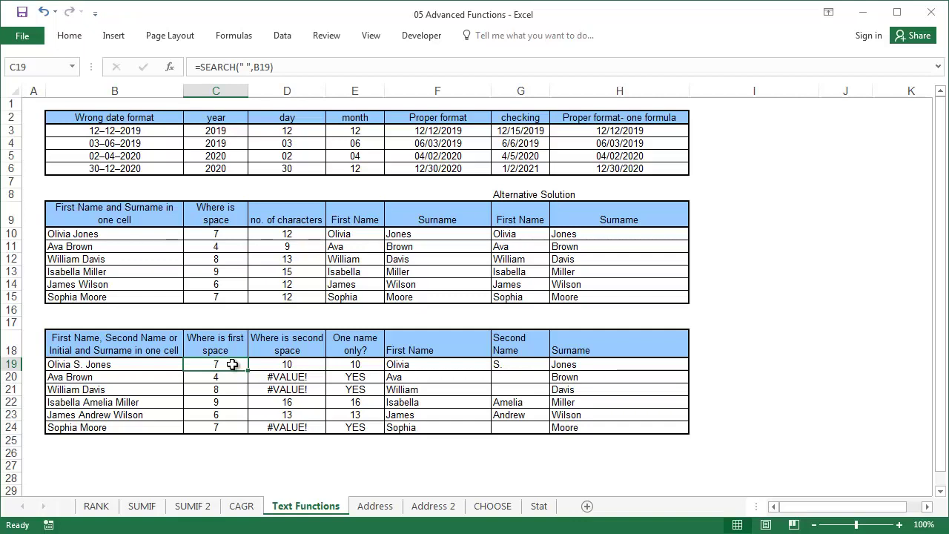
pyautogui.click(280, 364)
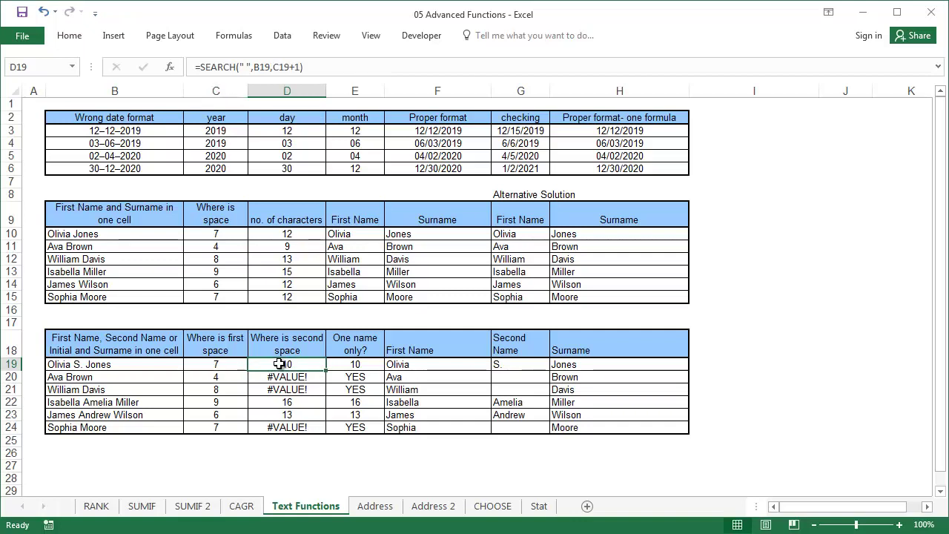
pyautogui.click(170, 67)
pyautogui.moveTo(613, 176); pyautogui.dragTo(520, 242)
pyautogui.click(542, 297)
pyautogui.press('Tab')
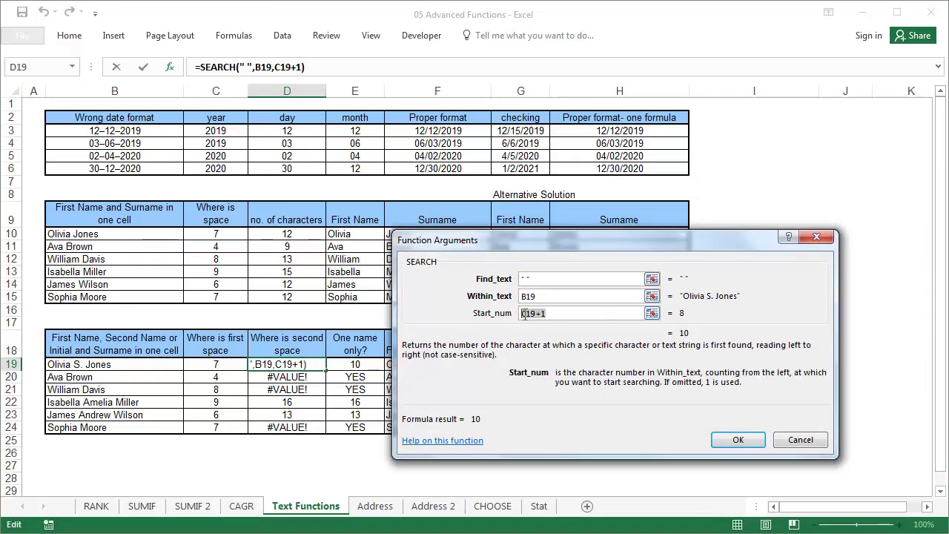
pyautogui.click(728, 441)
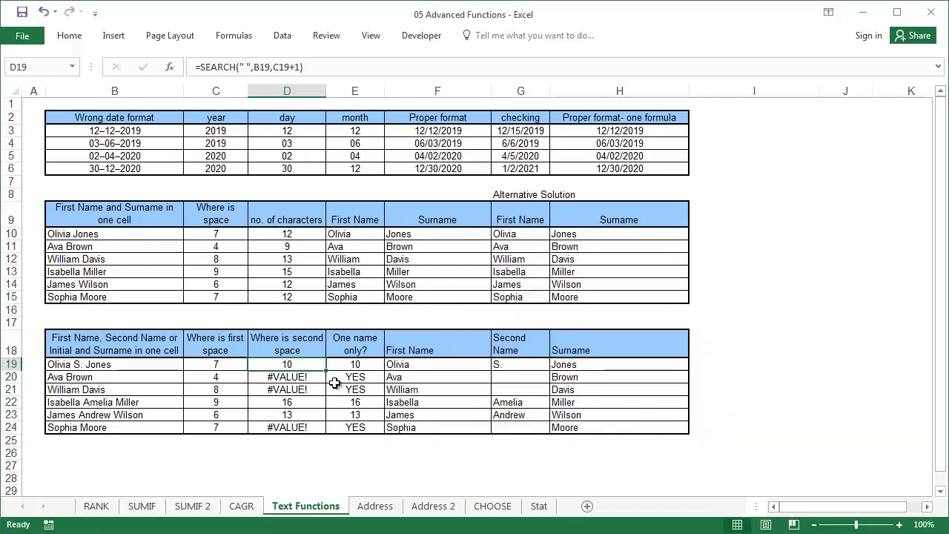
pyautogui.click(320, 378)
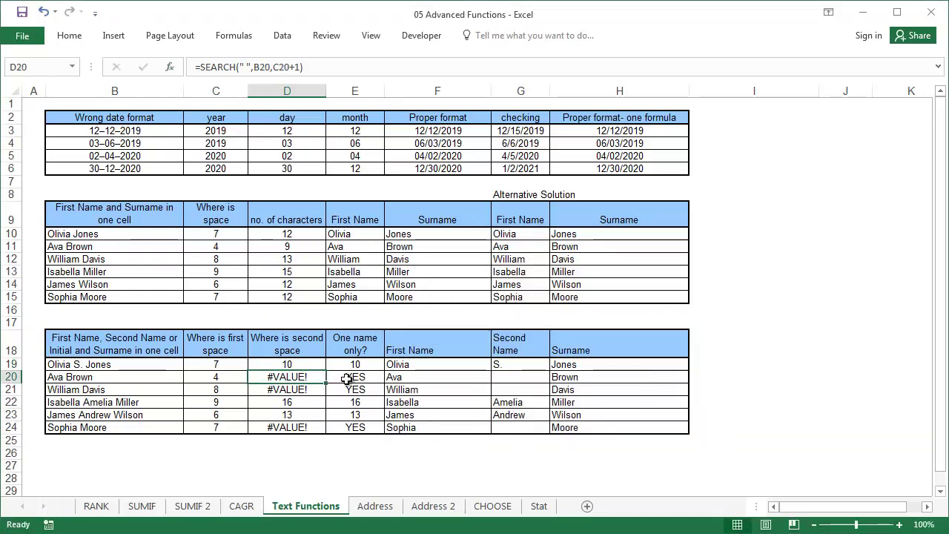
# Examine the IFERROR formula in E19 that flags single names and the first-name LEFT formula in F19
pyautogui.click(357, 363)
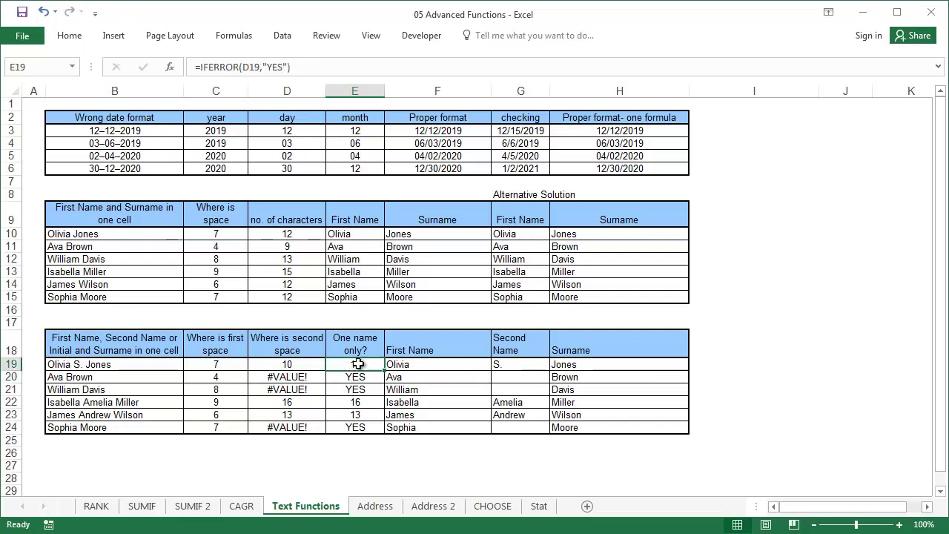
pyautogui.doubleClick(357, 363)
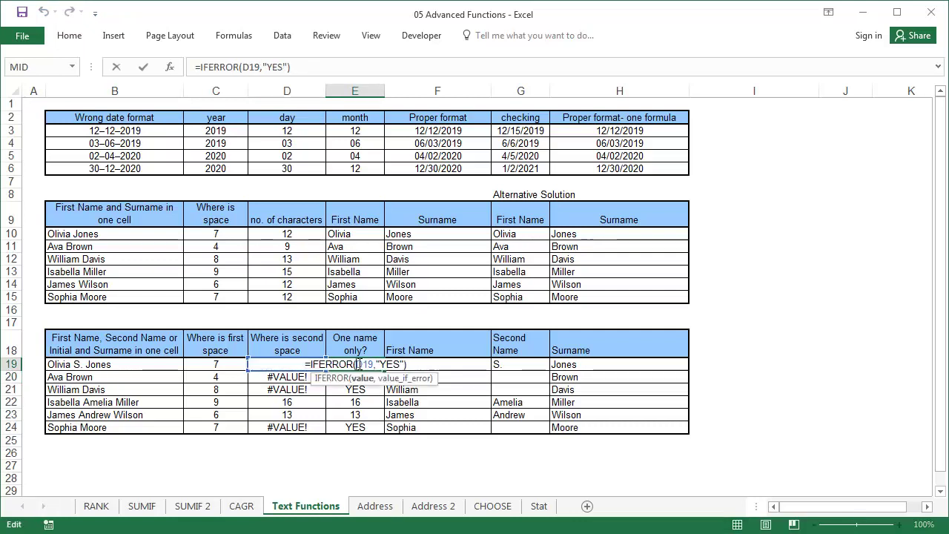
pyautogui.press('Escape')
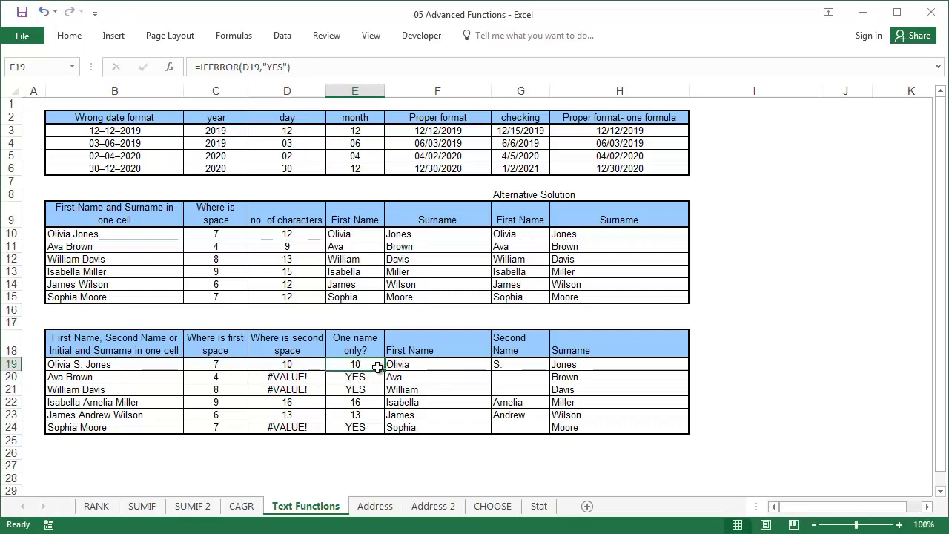
pyautogui.click(394, 366)
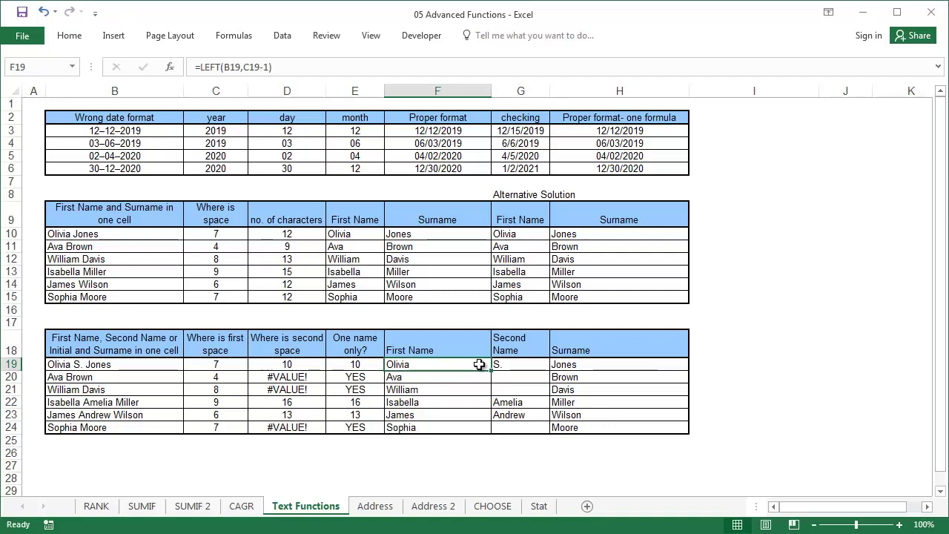
# Examine the second-name formula in G19, including its empty-text error value, C19+1 start and D19-C19-1 length
pyautogui.click(521, 364)
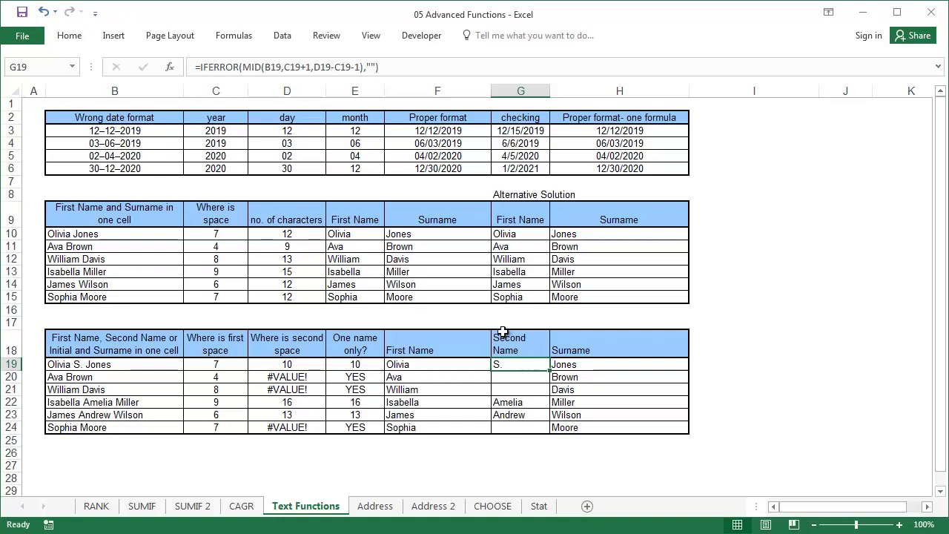
pyautogui.click(367, 68)
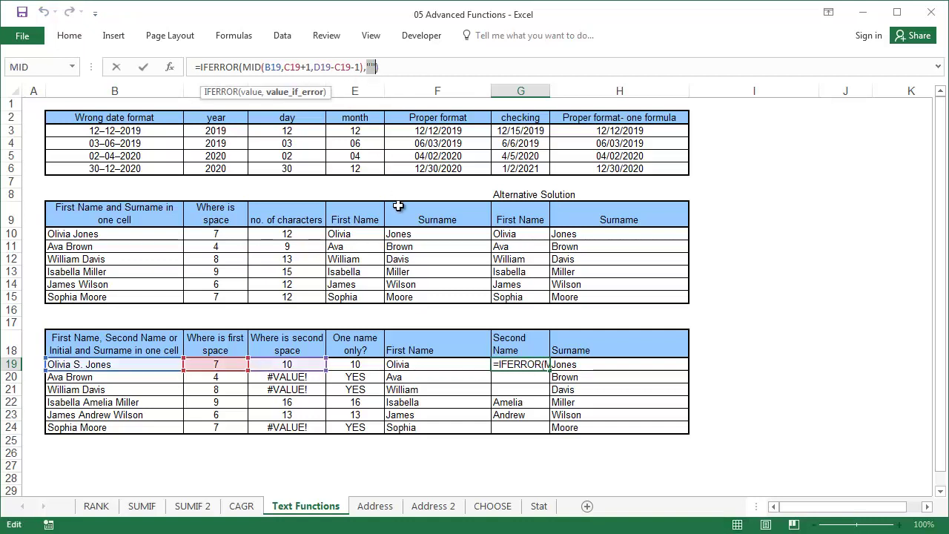
pyautogui.press('Escape')
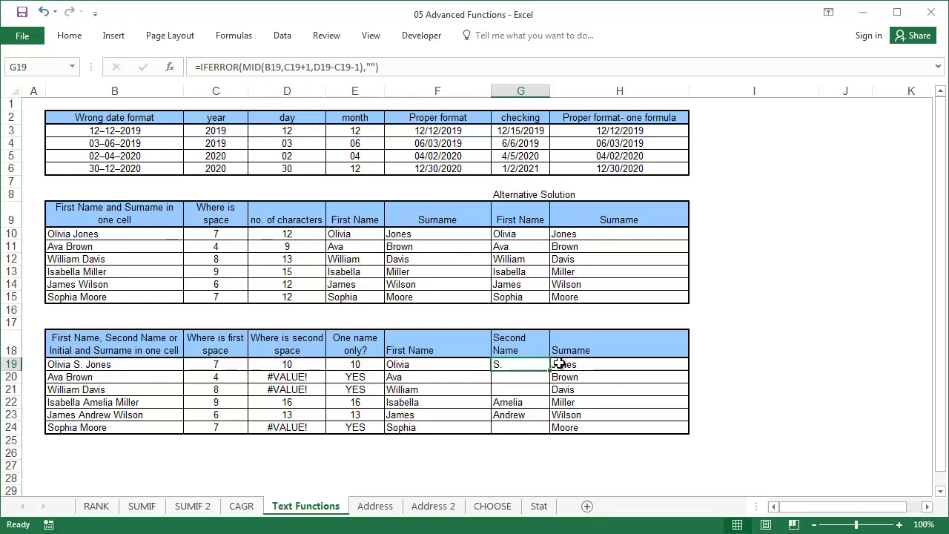
pyautogui.press('F2')
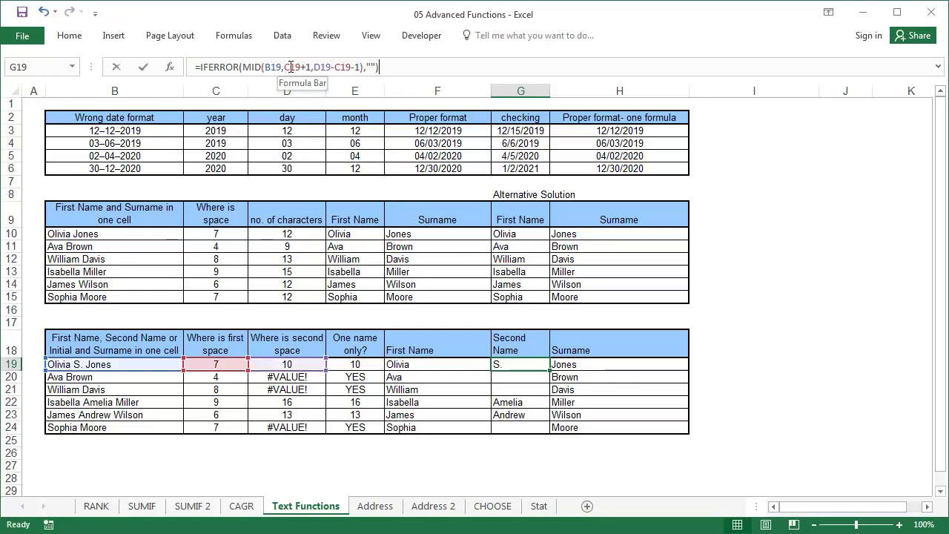
pyautogui.moveTo(284, 67); pyautogui.dragTo(361, 67)
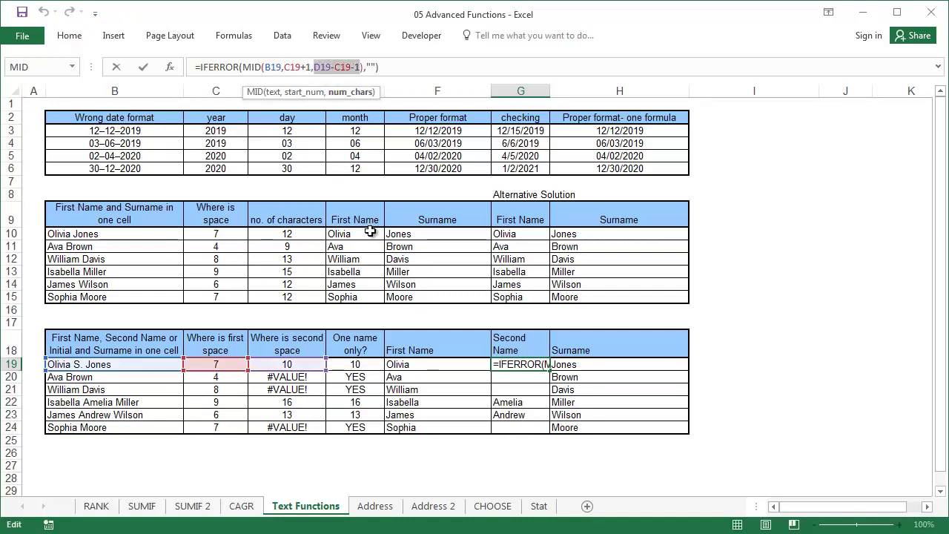
pyautogui.hotkey('ctrl', 'Return')
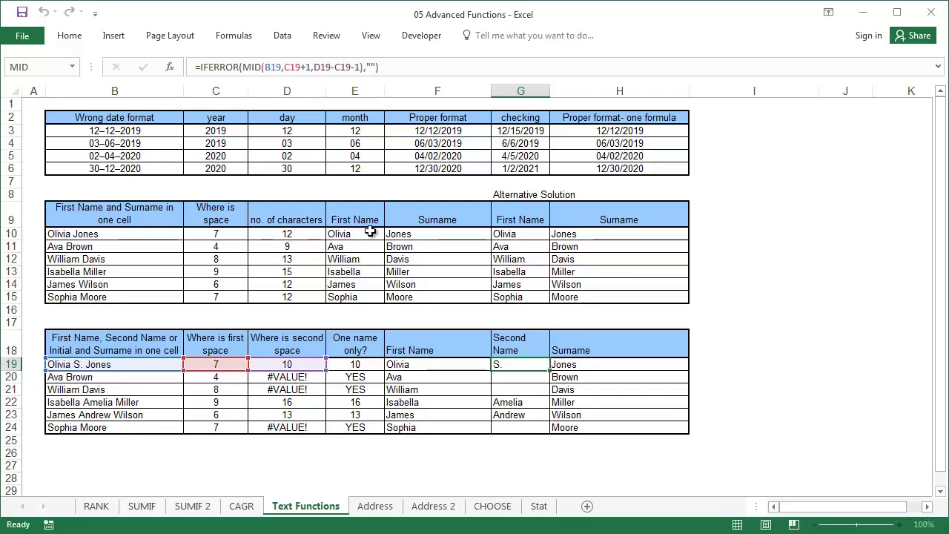
# Examine the surname MID formula in H19 and the IF that chooses between C19 and D19 as the start
pyautogui.click(590, 365)
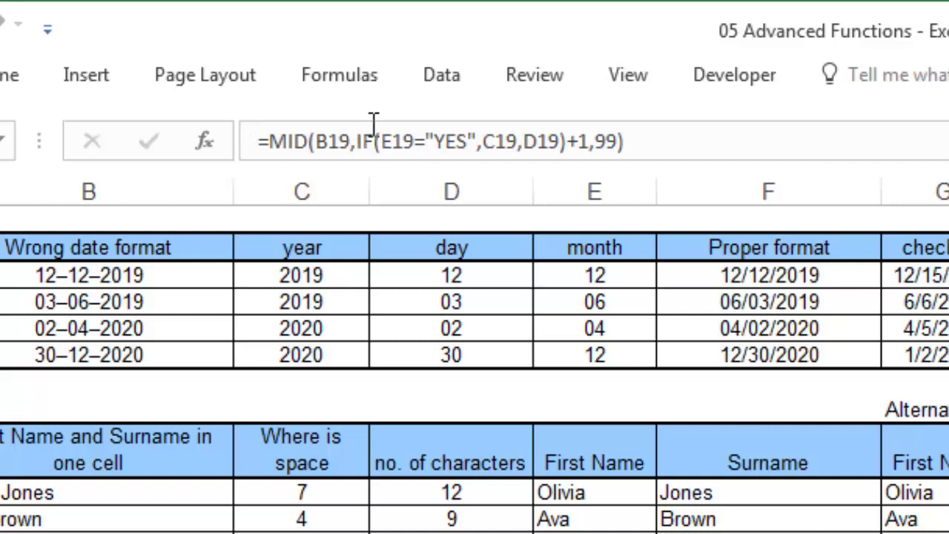
pyautogui.moveTo(356, 141); pyautogui.dragTo(572, 143)
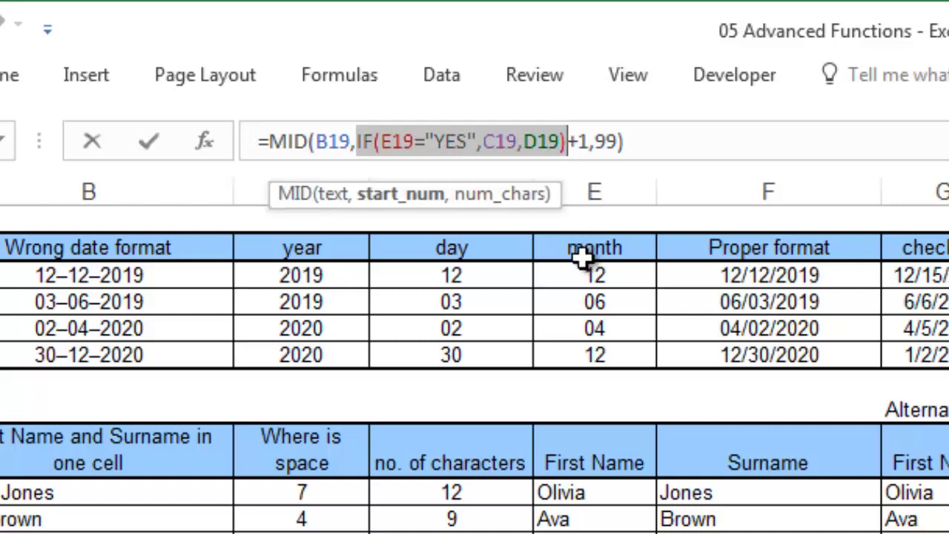
pyautogui.press('Escape')
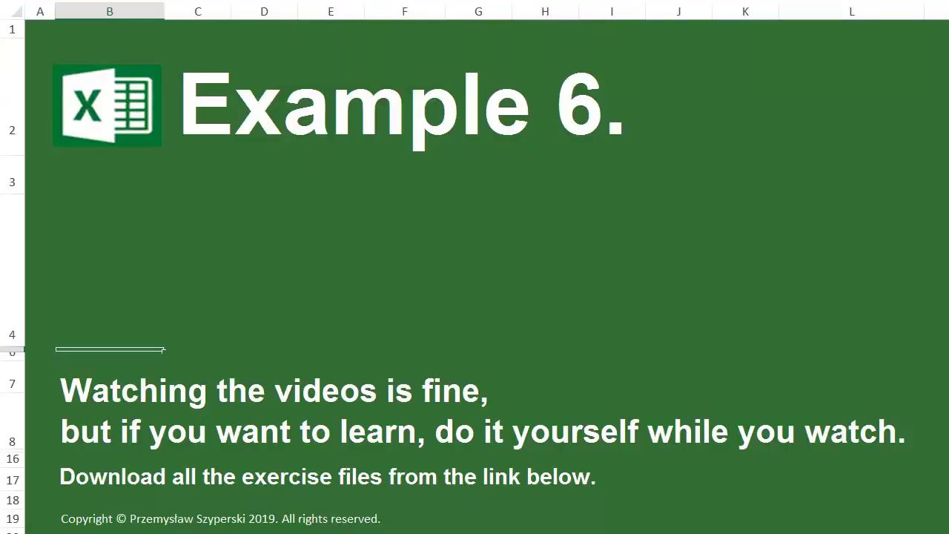
pyautogui.moveTo(164, 349); pyautogui.dragTo(923, 448)
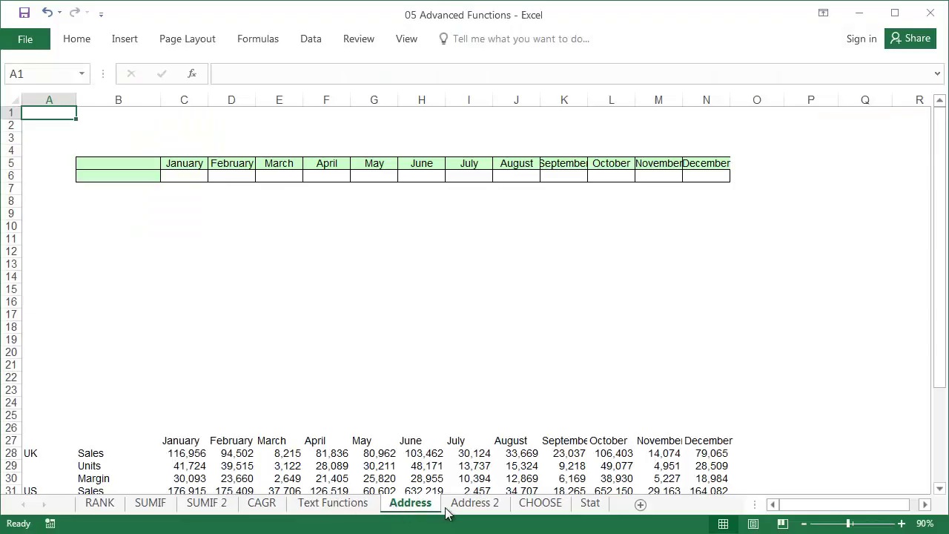
# Try the finished dynamic chart on the Address 2 sheet by choosing UK, US and Canada with the Sales measure
pyautogui.click(454, 509)
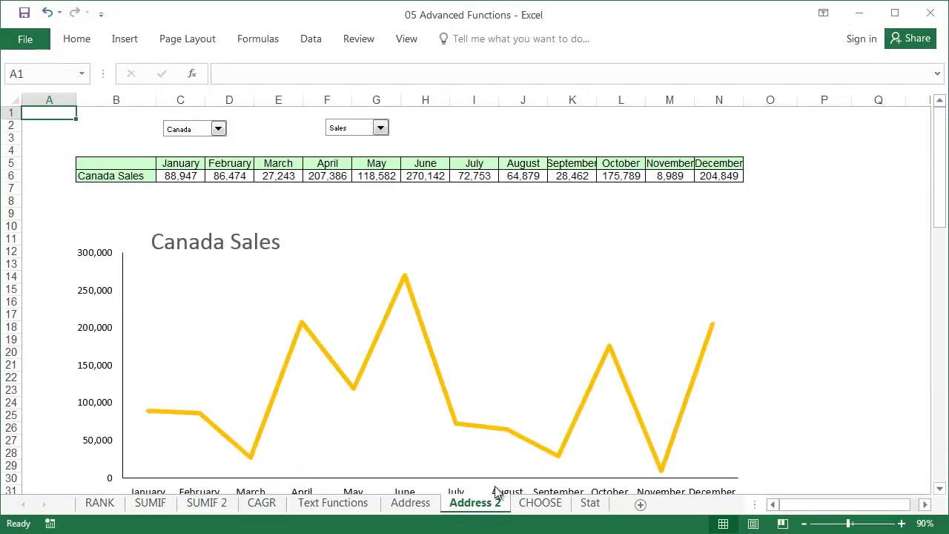
pyautogui.click(218, 130)
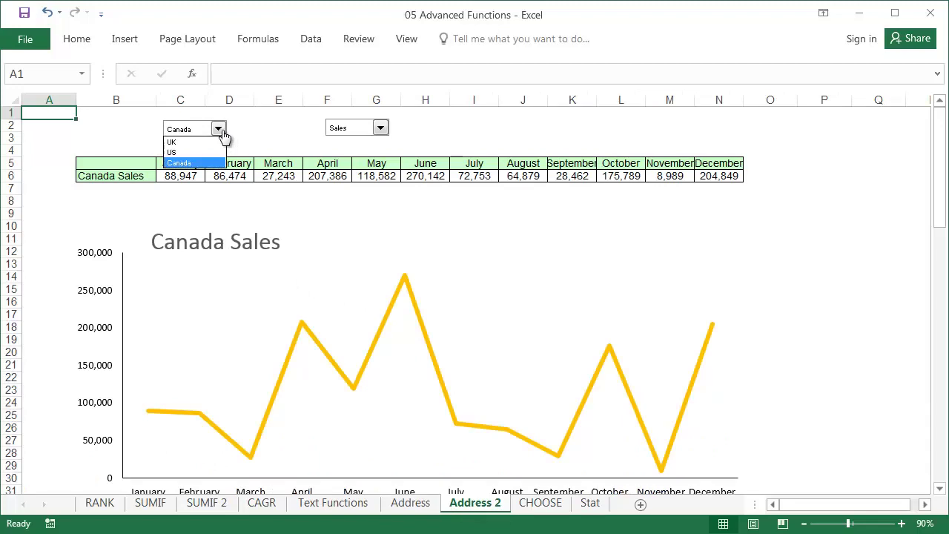
pyautogui.click(184, 142)
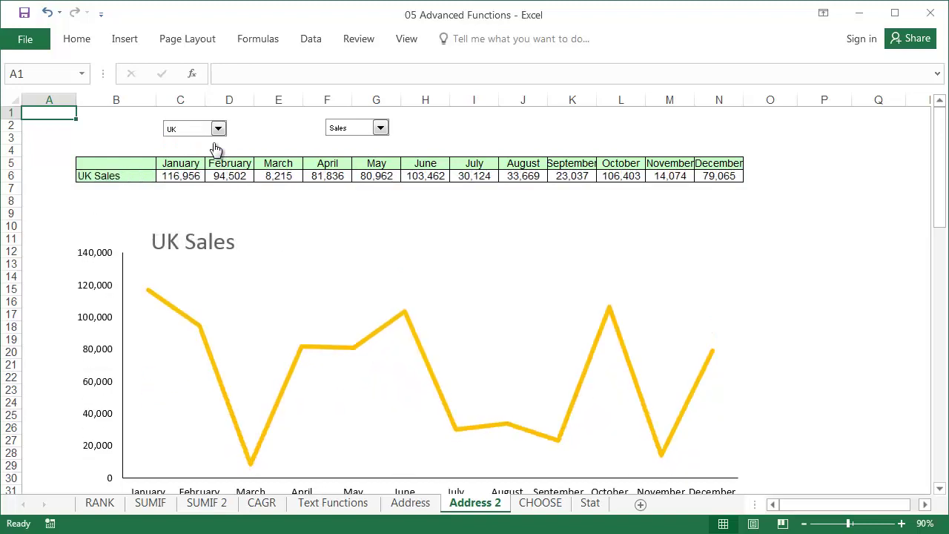
pyautogui.click(380, 129)
pyautogui.click(375, 141)
pyautogui.click(218, 129)
pyautogui.click(198, 158)
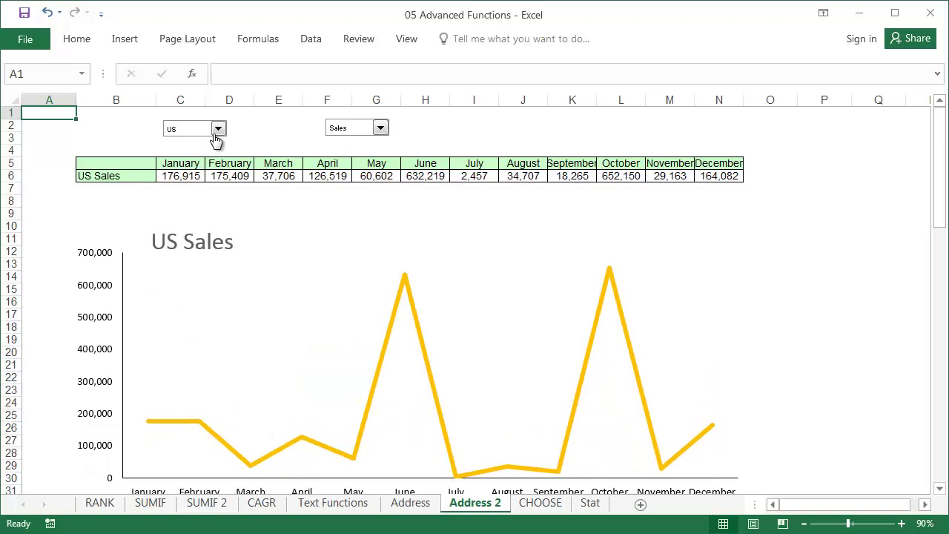
pyautogui.click(218, 129)
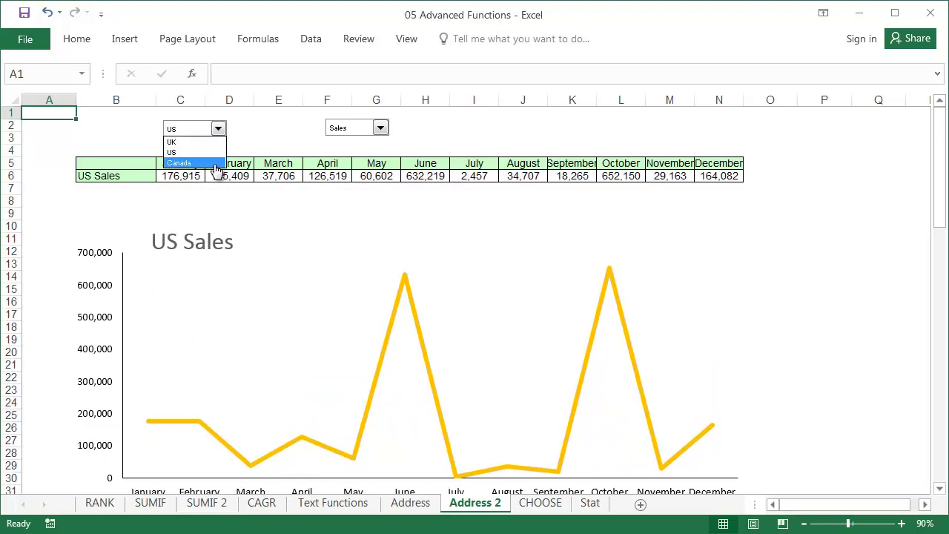
pyautogui.click(213, 163)
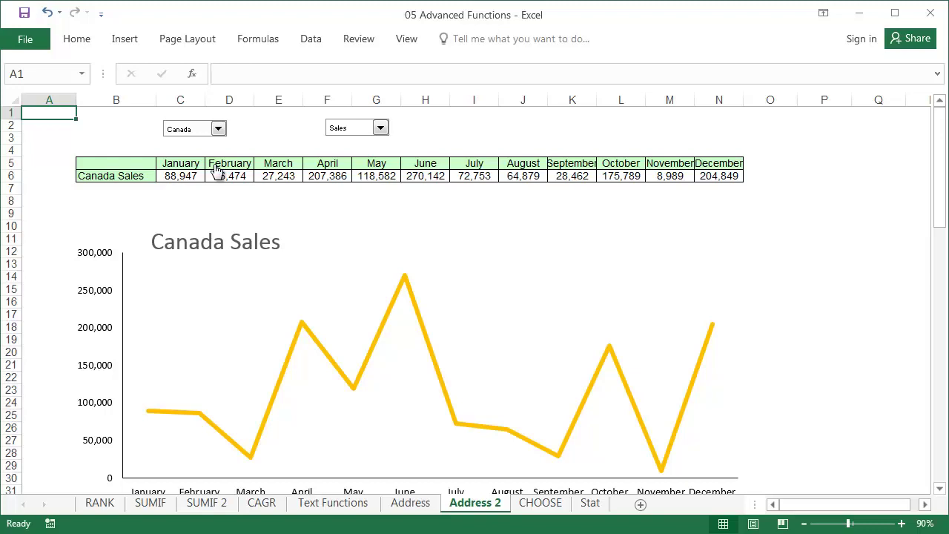
# Return to the Address sheet and examine the monthly source data in rows 27 to 36 and the numbered country and measure lists below
pyautogui.scroll(-4, 215, 171)
pyautogui.click(411, 504)
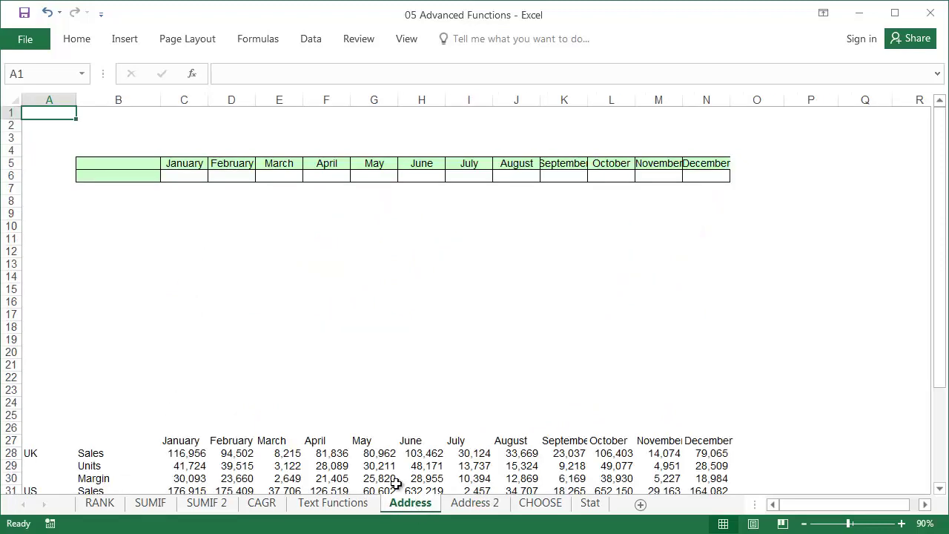
pyautogui.scroll(-6, 301, 309)
pyautogui.scroll(1, 299, 310)
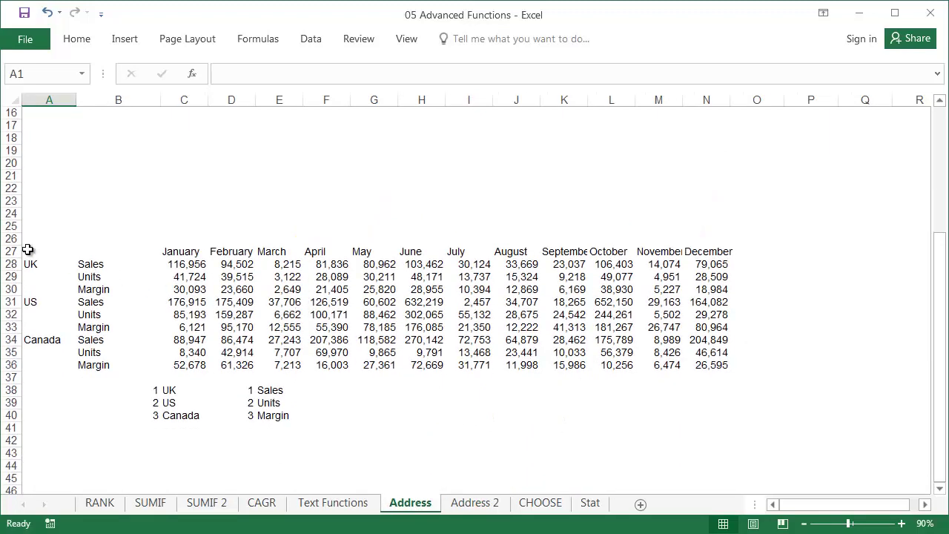
pyautogui.moveTo(28, 250); pyautogui.dragTo(708, 365)
pyautogui.scroll(5, 440, 322)
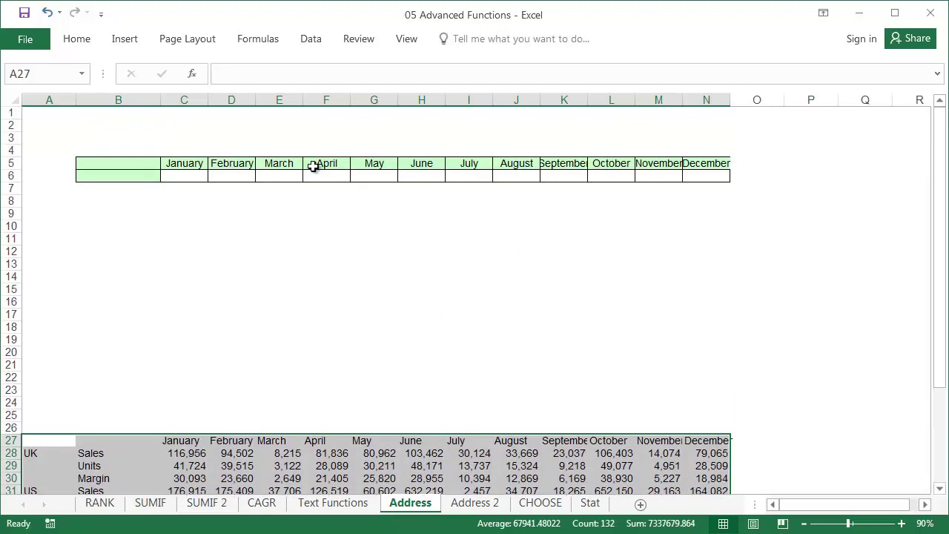
pyautogui.click(299, 126)
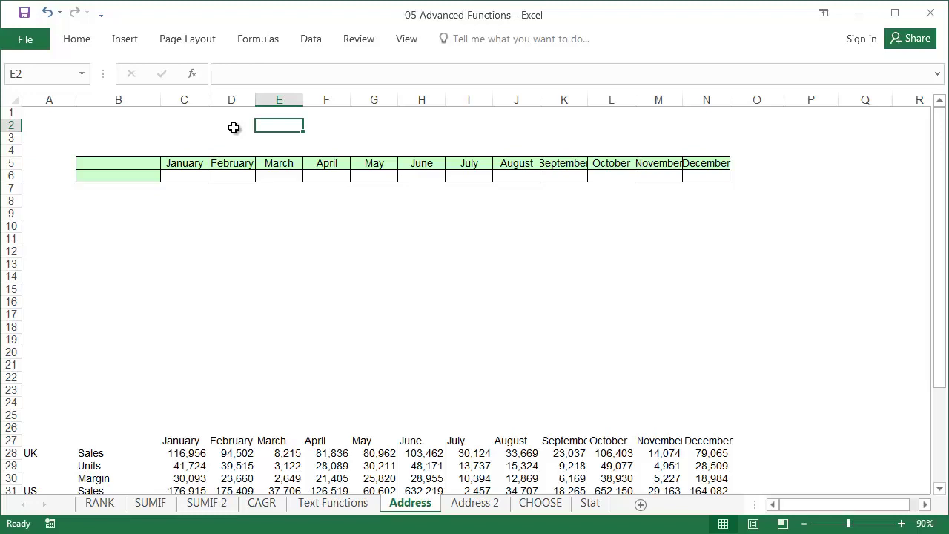
pyautogui.click(233, 127)
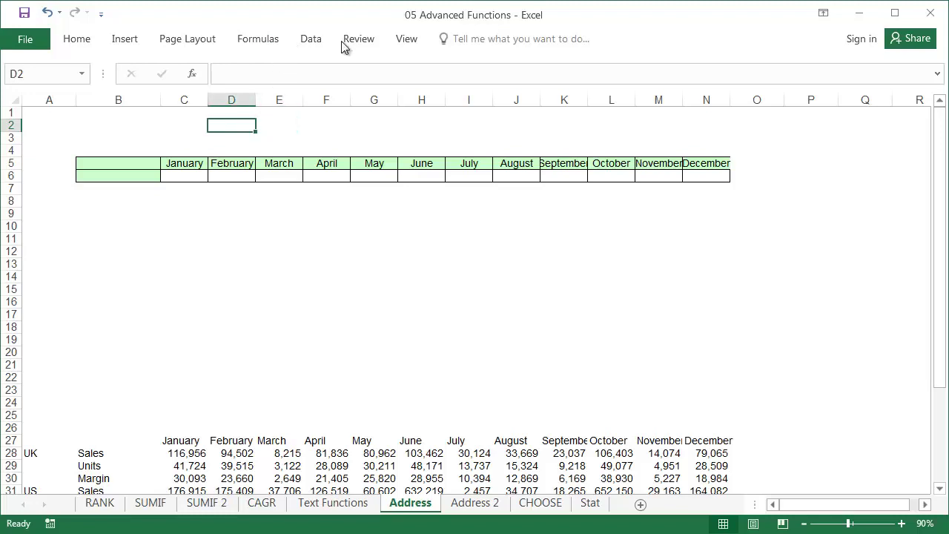
# Enable the Developer tab in the ribbon customization options
pyautogui.rightClick(415, 48)
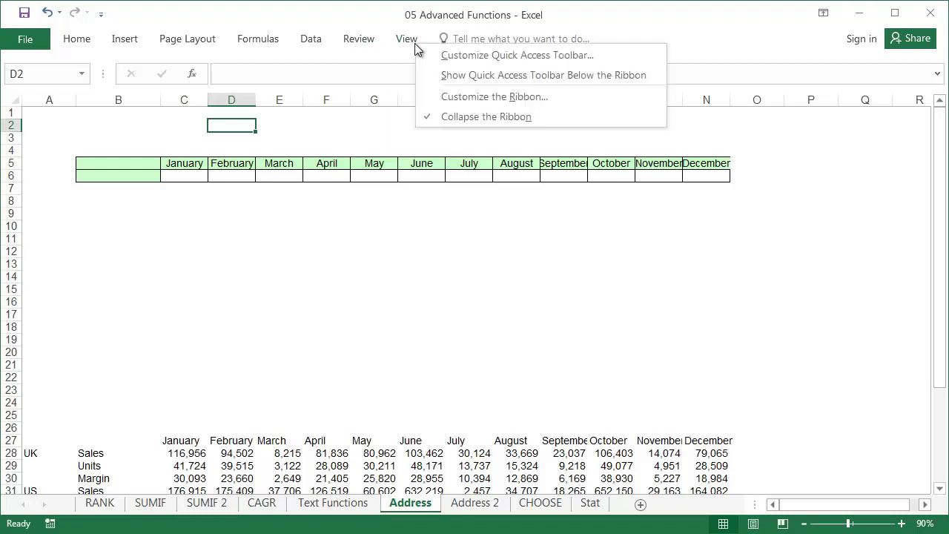
pyautogui.click(452, 96)
pyautogui.click(583, 296)
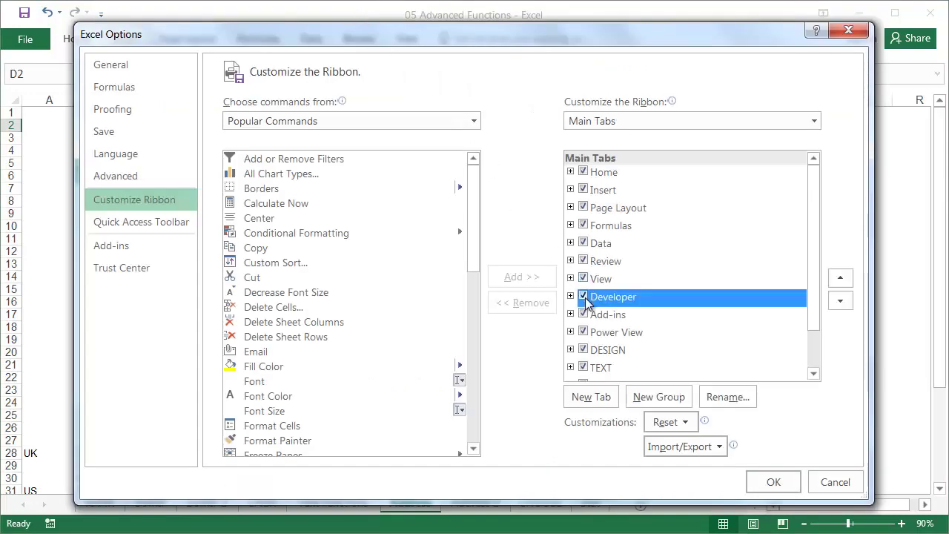
pyautogui.click(771, 482)
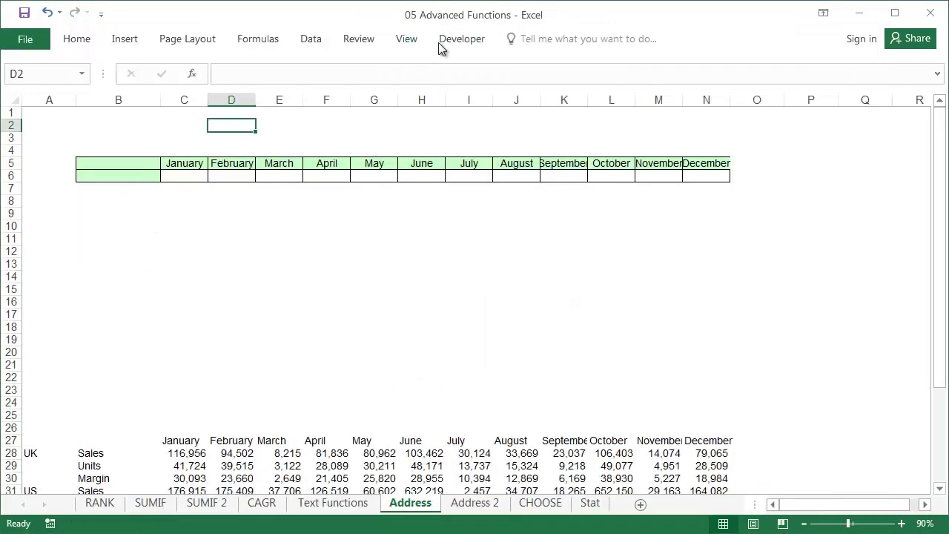
# Add a combo box form control over cell D2
pyautogui.click(454, 43)
pyautogui.click(346, 77)
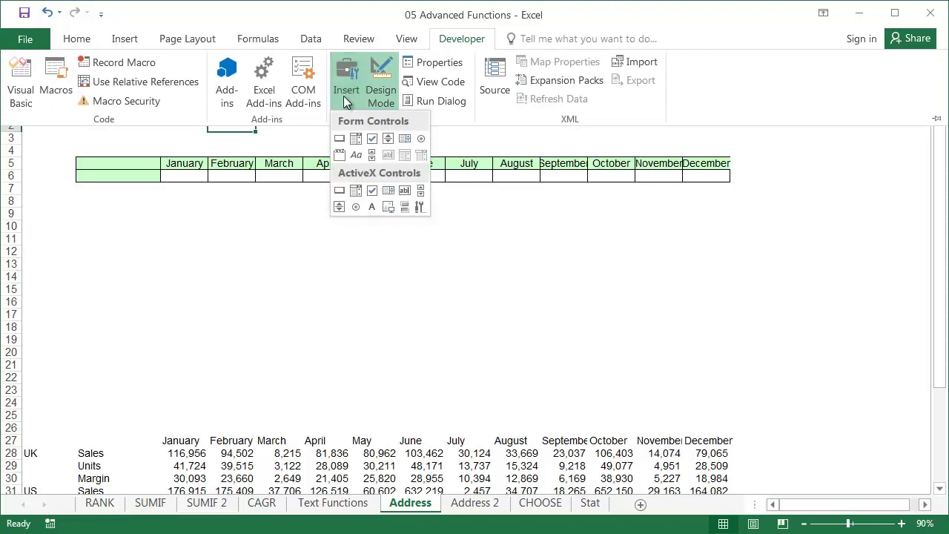
pyautogui.click(357, 144)
pyautogui.moveTo(208, 121); pyautogui.dragTo(259, 132)
# Set the combo box's input range to $C$38:$C$40 and its cell link to $E$2
pyautogui.rightClick(237, 128)
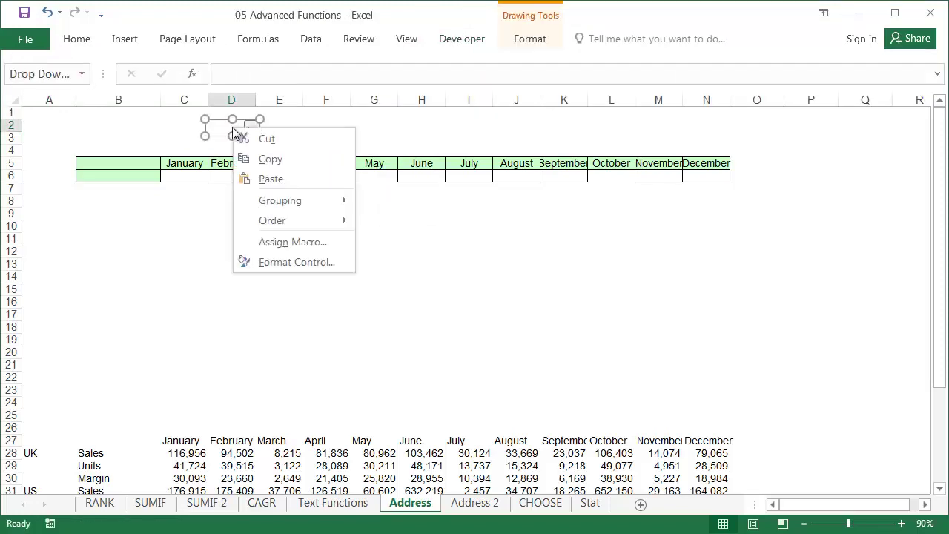
pyautogui.click(317, 263)
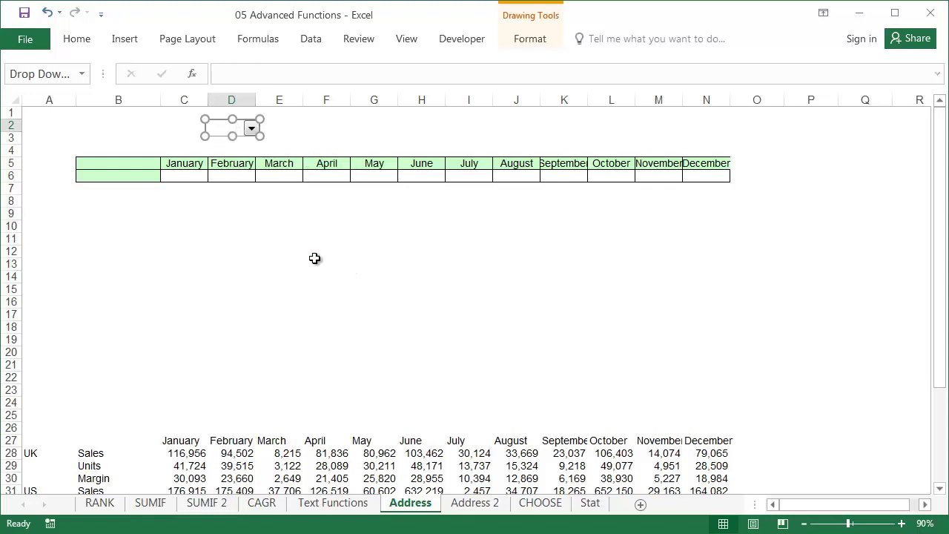
pyautogui.scroll(-7, 317, 233)
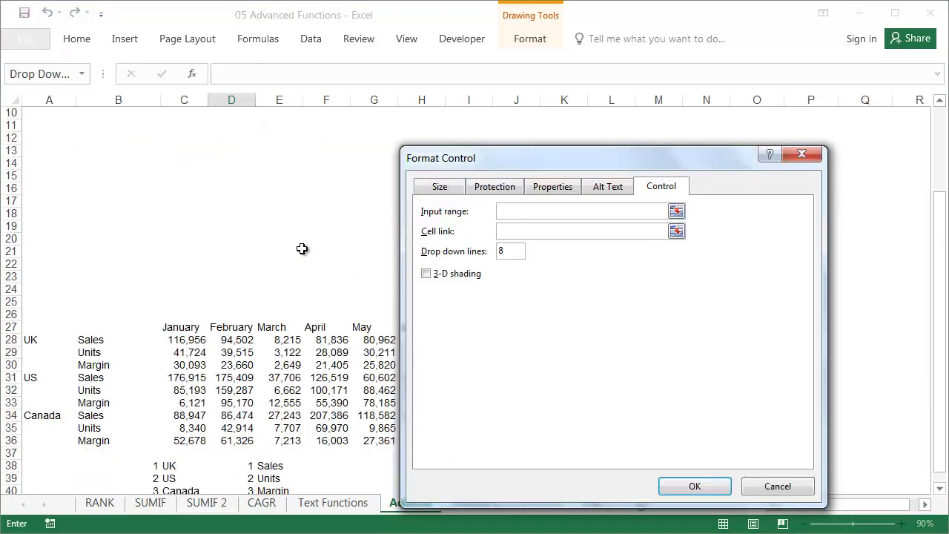
pyautogui.moveTo(180, 317); pyautogui.dragTo(185, 338)
pyautogui.scroll(7, 294, 201)
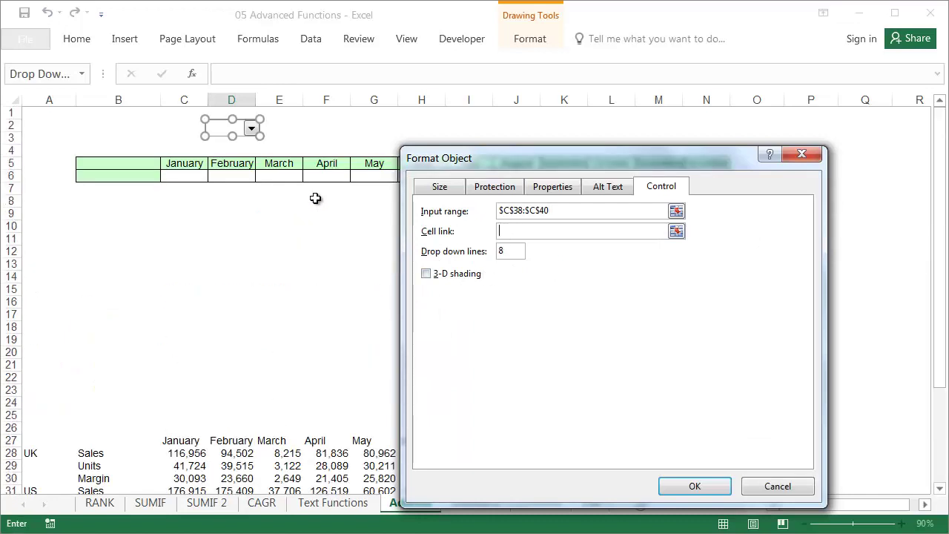
pyautogui.click(292, 127)
pyautogui.press('Return')
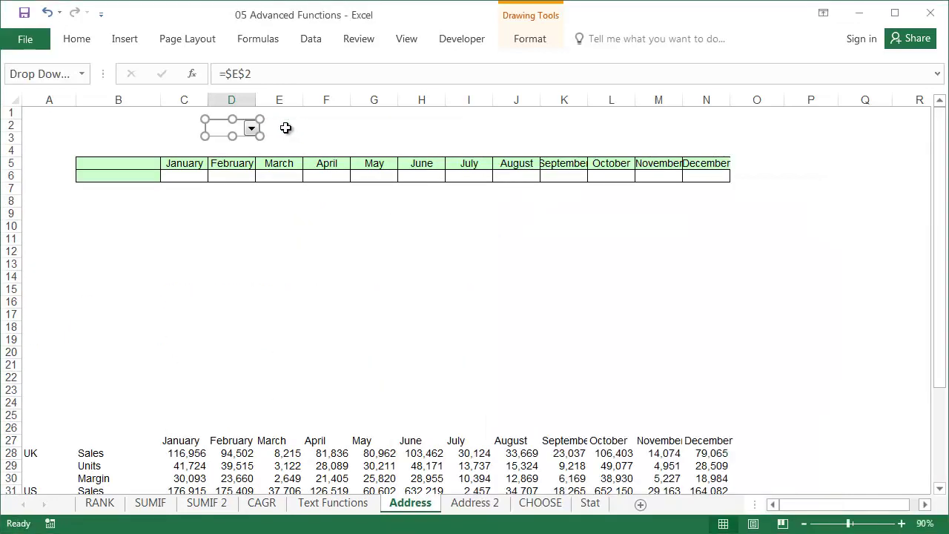
# Duplicate the combo box and place the copy over cells F2 and G2
pyautogui.hotkey('ctrl', 'c')
pyautogui.click(376, 129)
pyautogui.hotkey('ctrl', 'v')
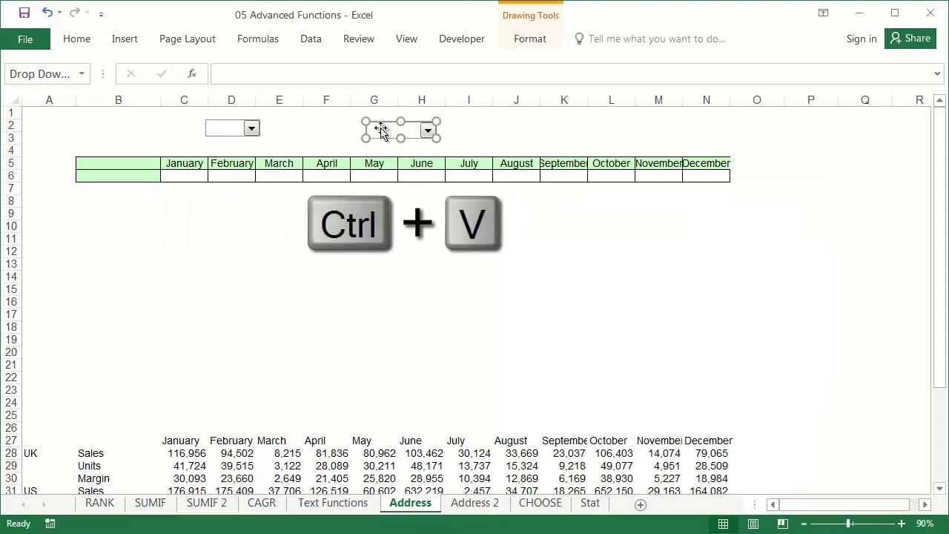
pyautogui.moveTo(384, 134); pyautogui.dragTo(352, 131)
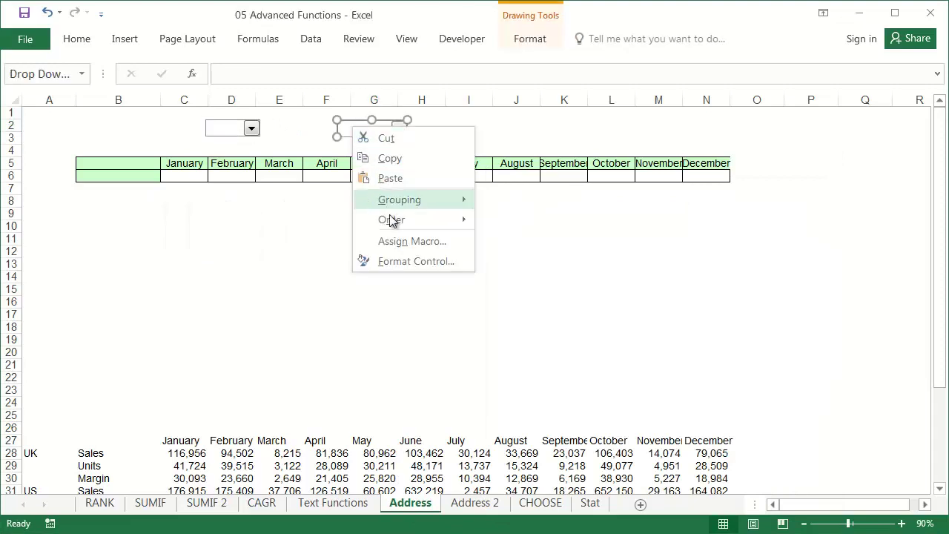
# Set the copied combo box's input range to $E$38:$E$40 and its cell link to $H$2
pyautogui.click(416, 261)
pyautogui.click(509, 213)
pyautogui.scroll(-6, 215, 282)
pyautogui.moveTo(264, 352); pyautogui.dragTo(268, 378)
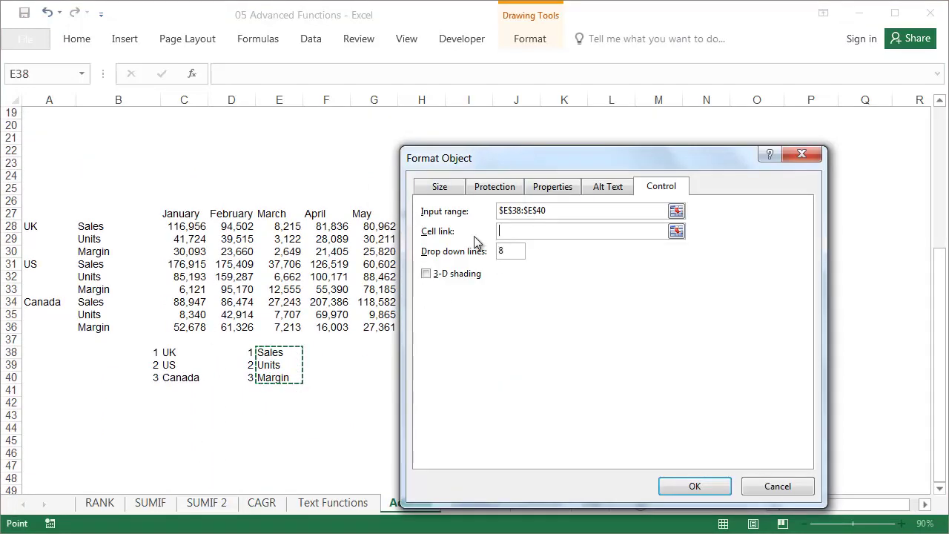
pyautogui.scroll(6, 458, 242)
pyautogui.click(433, 125)
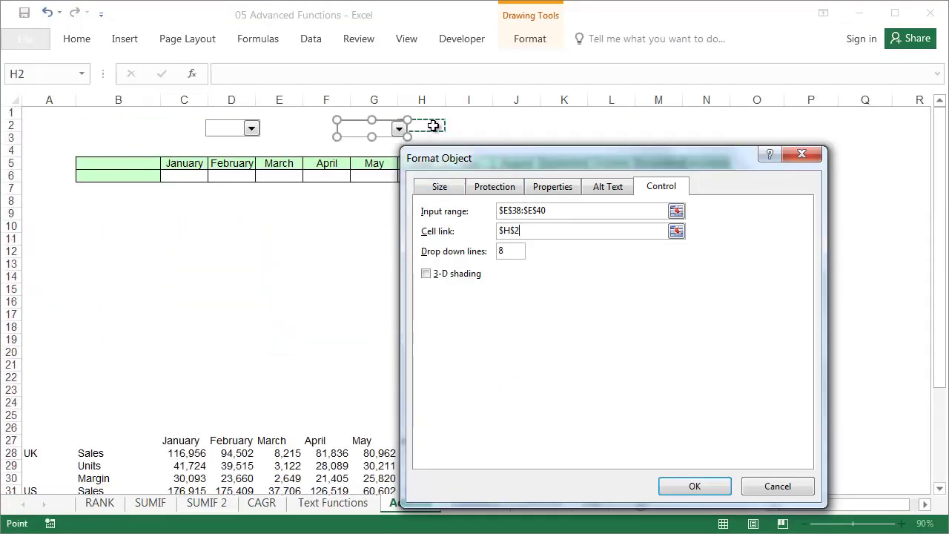
pyautogui.click(692, 486)
# Choose UK in the country drop-down and Sales in the measure drop-down, and narrow the measure drop-down slightly
pyautogui.click(327, 238)
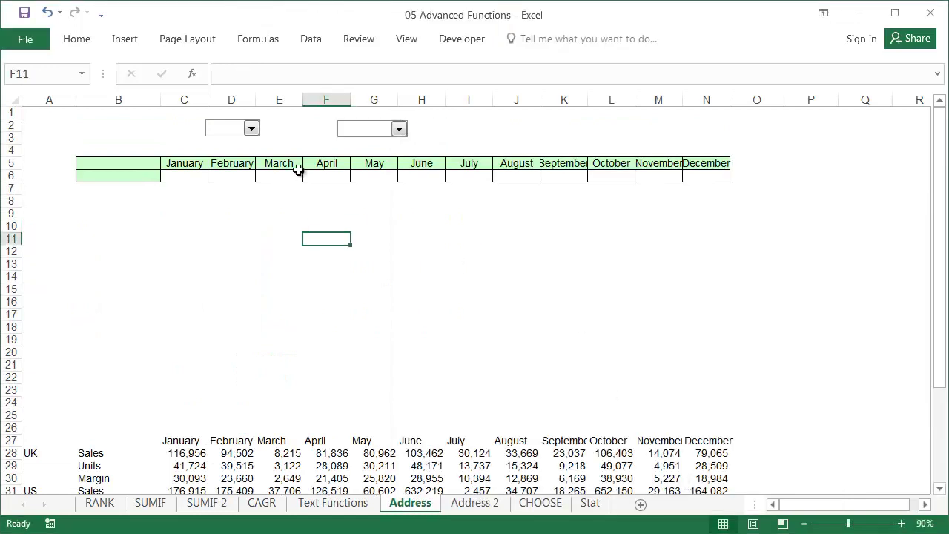
pyautogui.click(251, 129)
pyautogui.click(222, 140)
pyautogui.click(398, 129)
pyautogui.click(384, 150)
pyautogui.rightClick(380, 128)
pyautogui.press('Escape')
pyautogui.click(419, 214)
# Enter a VLOOKUP in B6 that finds E2 in B38:C40 and returns column 2 with exact match 0
pyautogui.click(142, 178)
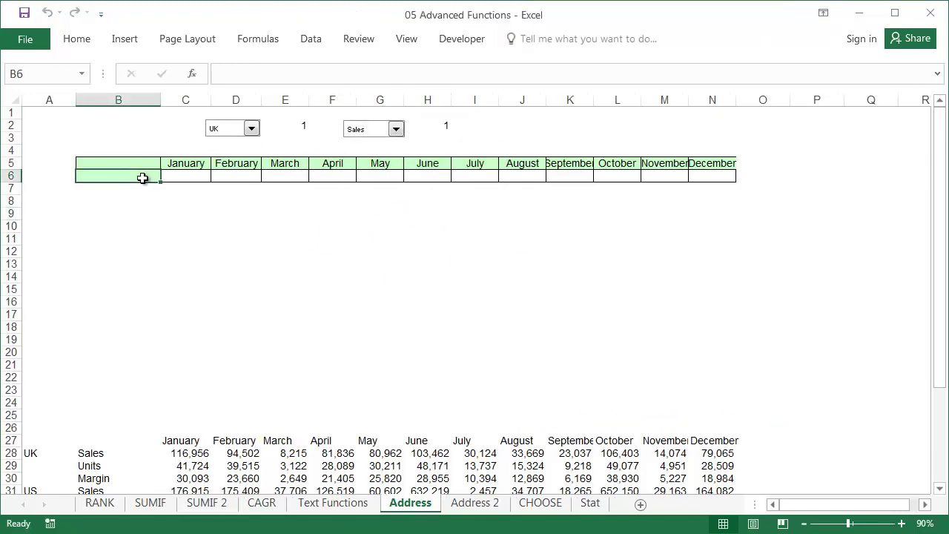
pyautogui.click(194, 73)
pyautogui.press('Escape')
pyautogui.click(285, 127)
pyautogui.press('Tab')
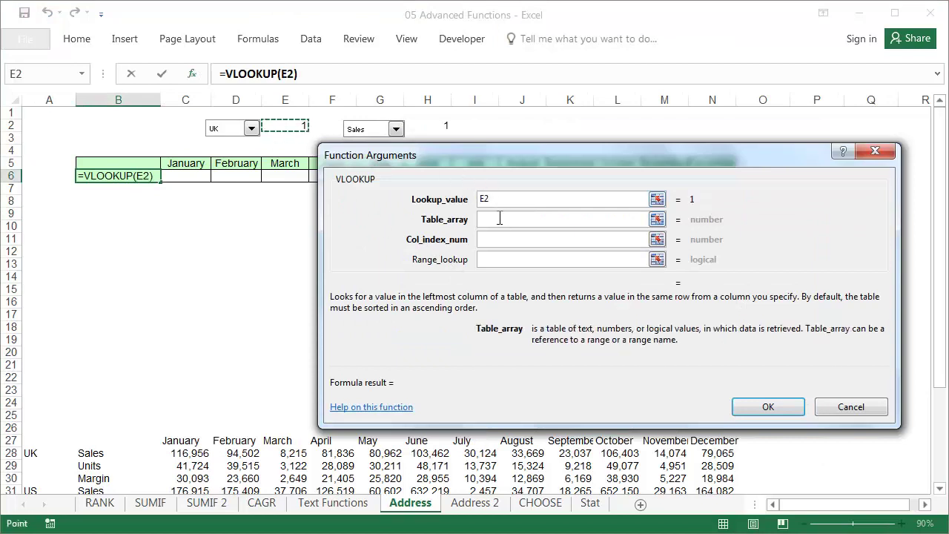
pyautogui.scroll(-6, 222, 260)
pyautogui.moveTo(154, 351); pyautogui.dragTo(172, 374)
pyautogui.click(489, 240)
pyautogui.write('2')
pyautogui.press('Tab')
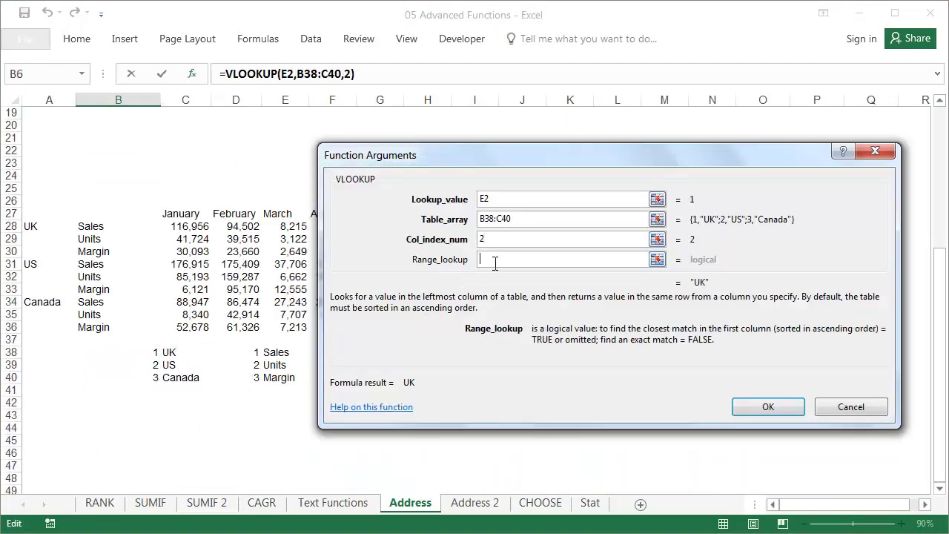
pyautogui.write('0')
pyautogui.click(775, 404)
# Enter a VLOOKUP in B7 that finds H2 in D38:E40 and returns column 2 with exact match 0
pyautogui.scroll(4, 356, 273)
pyautogui.press('Down')
pyautogui.click(192, 74)
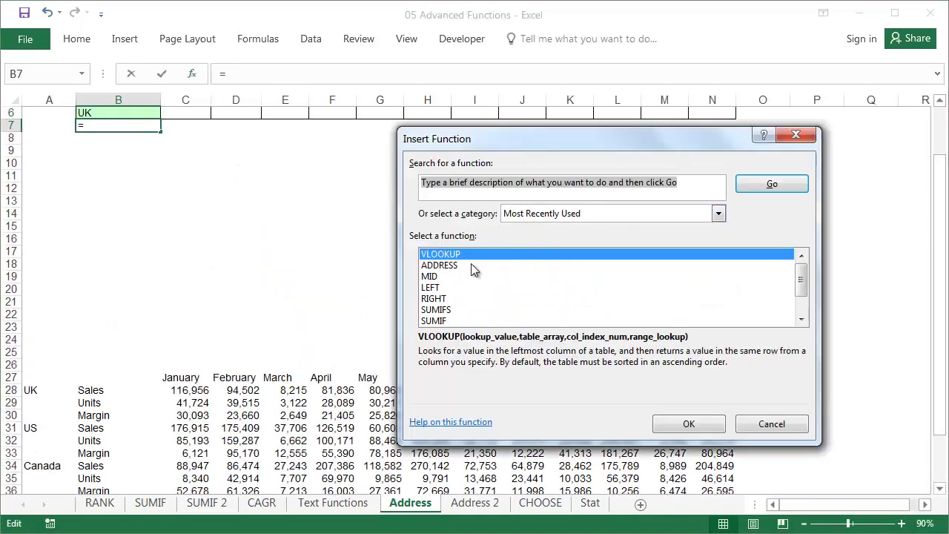
pyautogui.doubleClick(462, 255)
pyautogui.scroll(2, 323, 220)
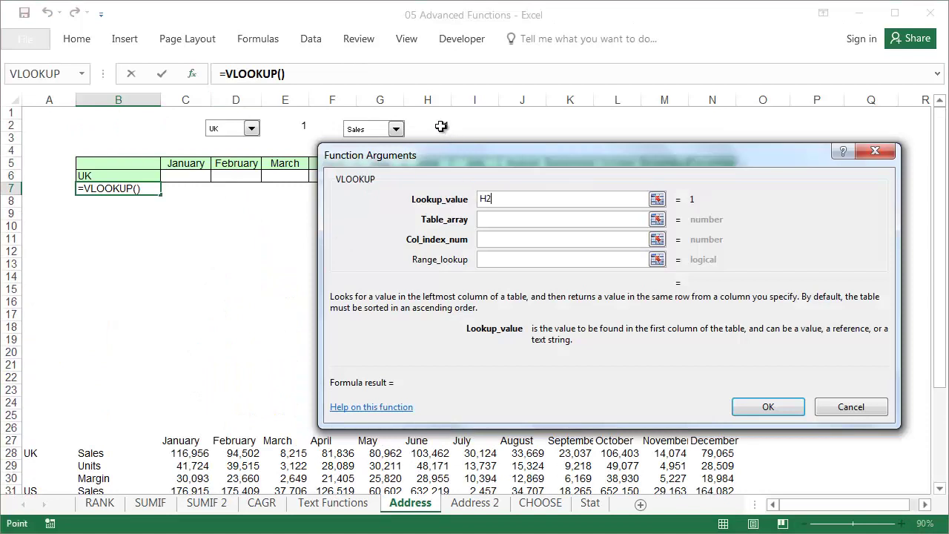
pyautogui.click(440, 126)
pyautogui.press('Tab')
pyautogui.scroll(-7, 129, 390)
pyautogui.click(258, 318)
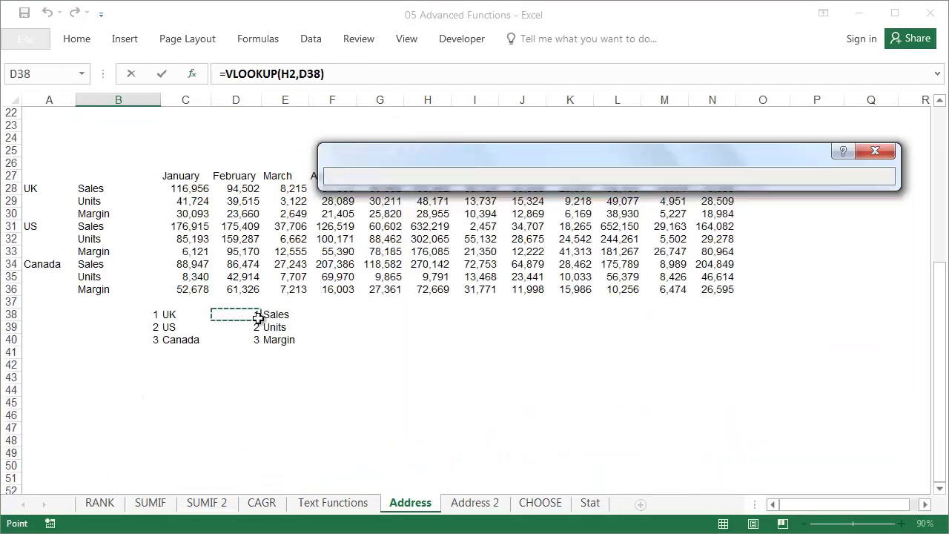
pyautogui.moveTo(261, 320); pyautogui.dragTo(289, 339)
pyautogui.click(487, 239)
pyautogui.write('2')
pyautogui.click(496, 258)
pyautogui.write('0,2,0')
pyautogui.click(768, 406)
pyautogui.scroll(7, 247, 254)
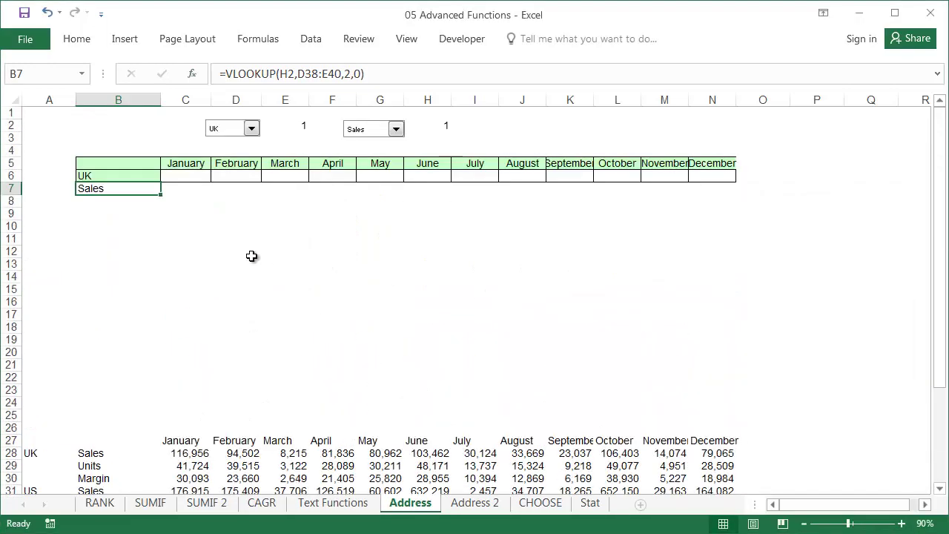
# Append &" "&VLOOKUP(H2,D38:E40,2,0), copied from B7, to the formula in B6 and clear the helper cell B7
pyautogui.moveTo(396, 76); pyautogui.dragTo(226, 74)
pyautogui.hotkey('ctrl', 'c')
pyautogui.press('Escape')
pyautogui.click(148, 171)
pyautogui.click(379, 74)
pyautogui.write('&')
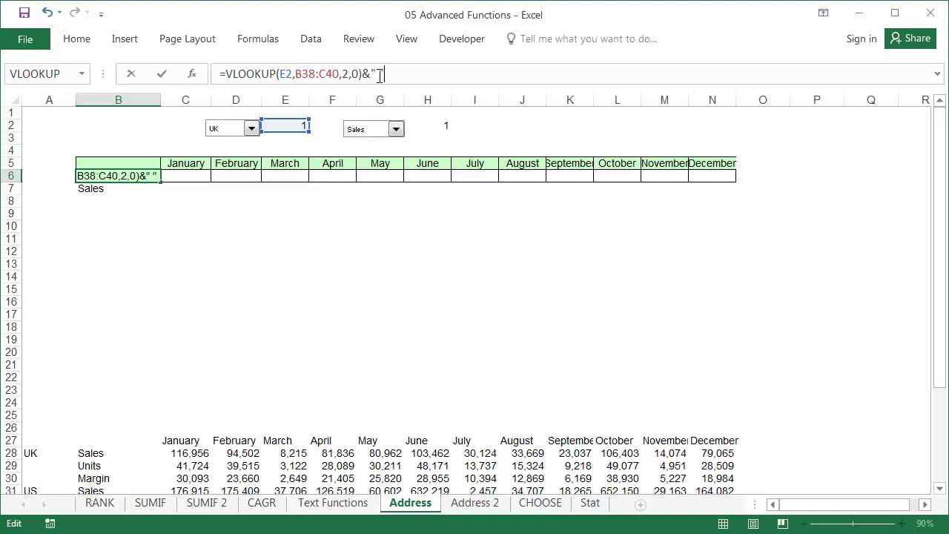
pyautogui.write('" "&')
pyautogui.hotkey('ctrl', 'v')
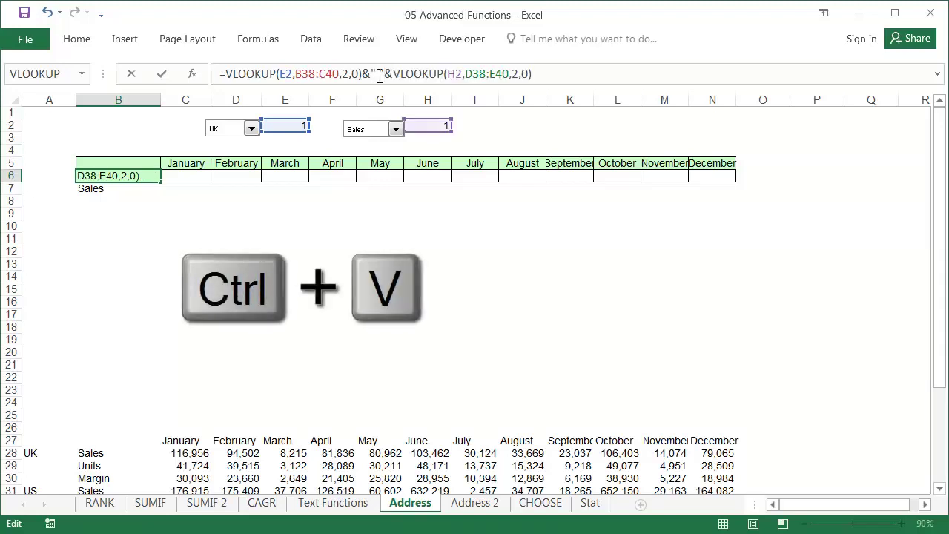
pyautogui.press('Return')
pyautogui.press('Delete')
# Number the months from 1 to 12 in cells C7 to N7 by filling the series 1, 2
pyautogui.press('Right')
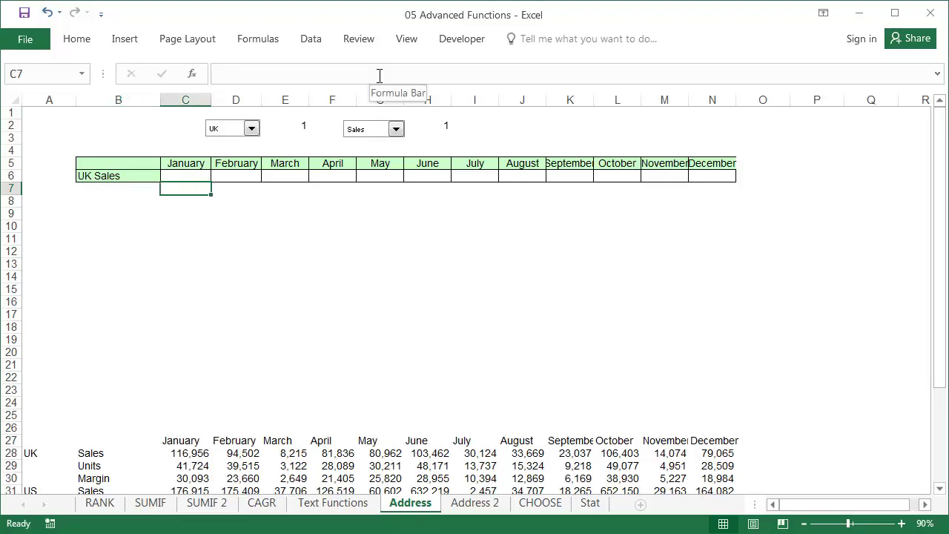
pyautogui.write('1')
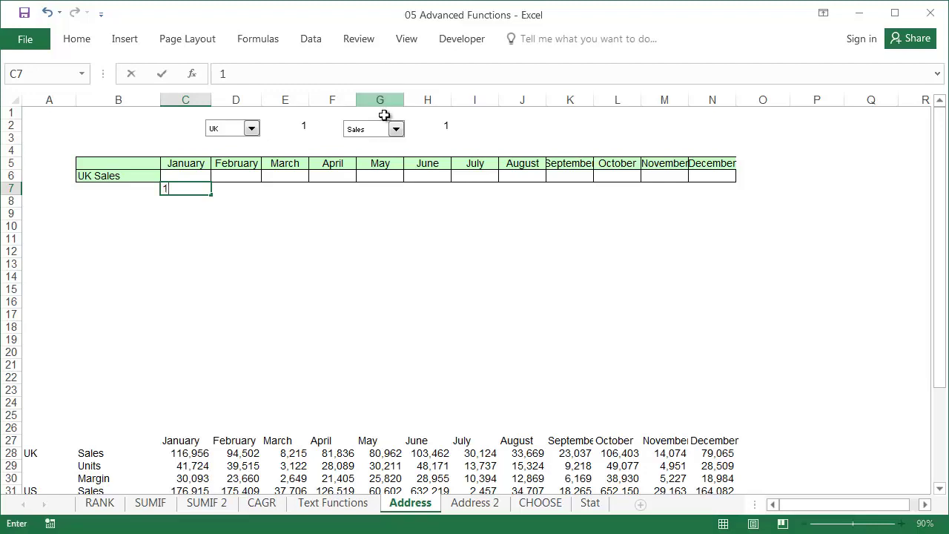
pyautogui.press('Right')
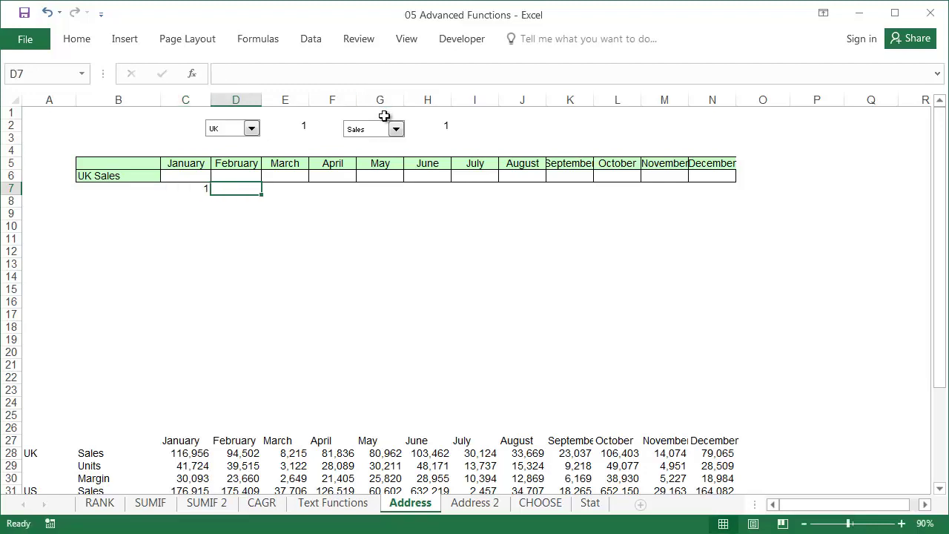
pyautogui.write('2')
pyautogui.press('Right')
pyautogui.moveTo(194, 188); pyautogui.dragTo(718, 196)
# Start an ADDRESS function in C6 with $H$2+27 as the row number
pyautogui.click(185, 175)
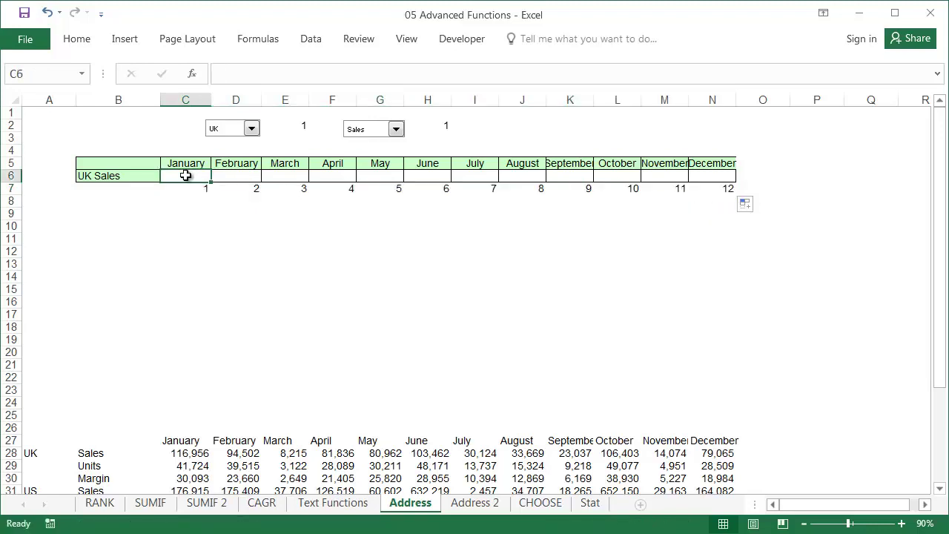
pyautogui.click(195, 75)
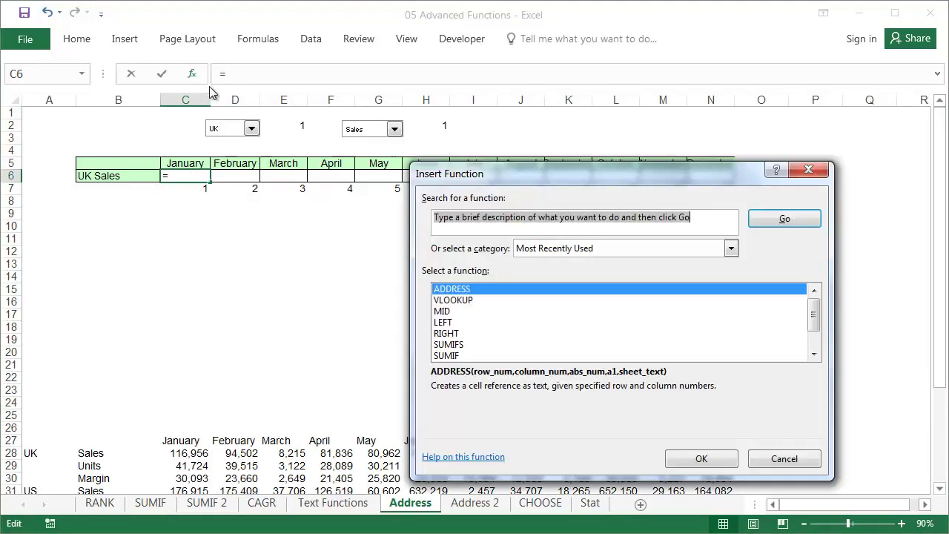
pyautogui.click(682, 459)
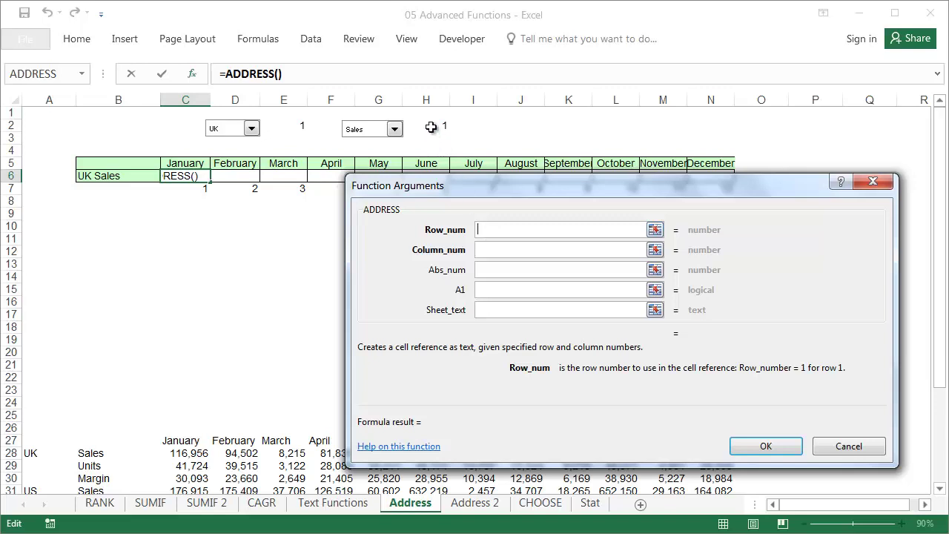
pyautogui.click(430, 127)
pyautogui.press('F4')
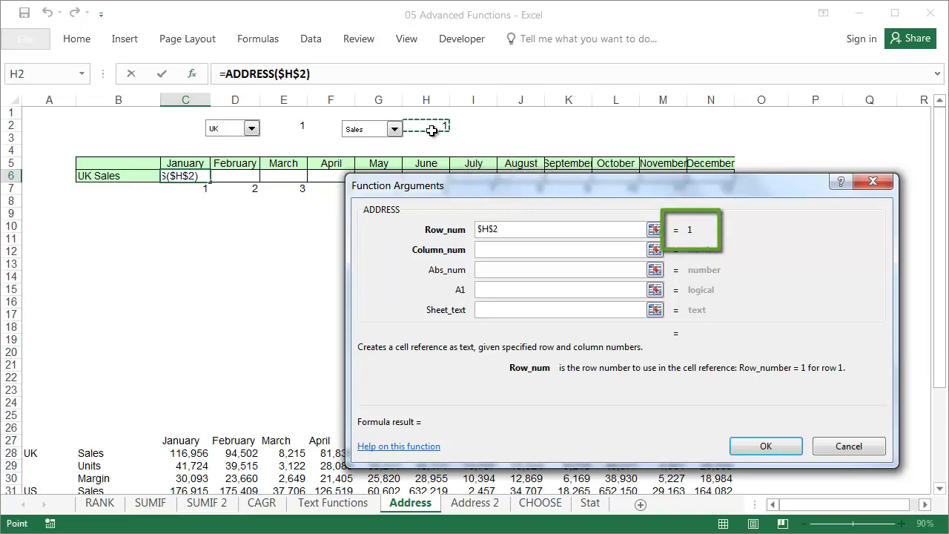
pyautogui.write('+')
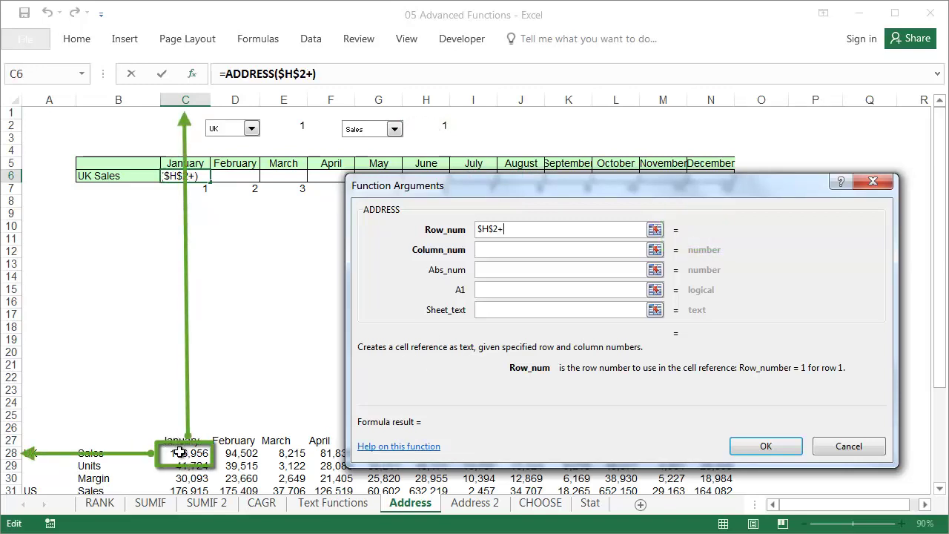
pyautogui.write('27')
# Set the column number of the ADDRESS function to C7+2
pyautogui.click(495, 250)
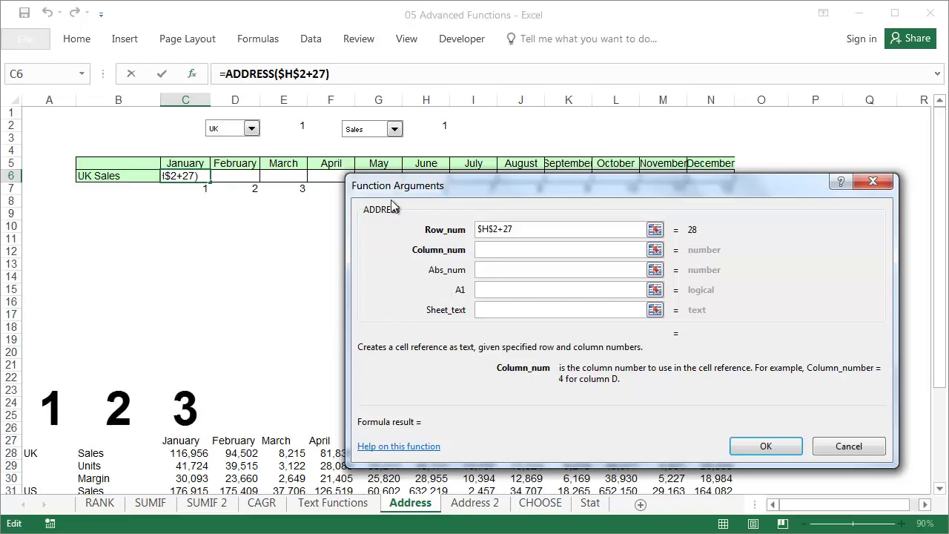
pyautogui.click(199, 188)
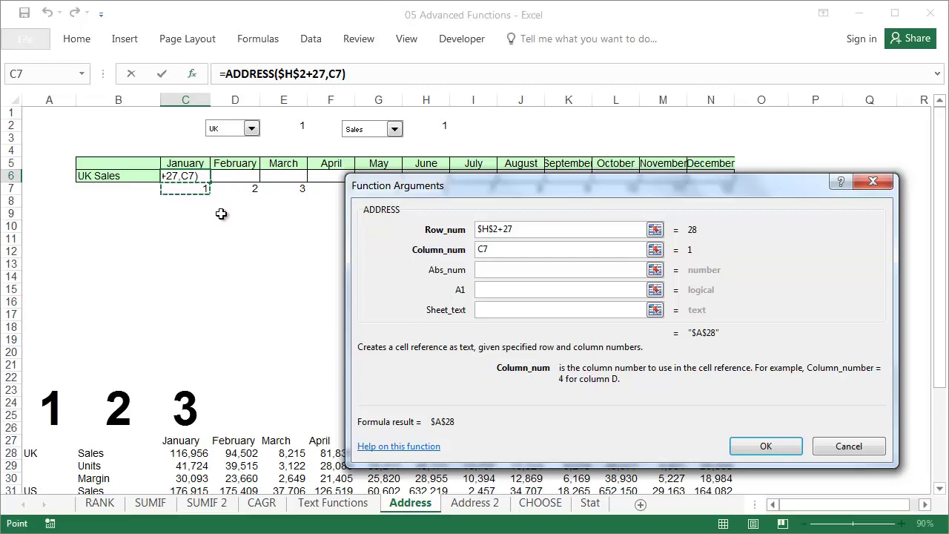
pyautogui.write('+')
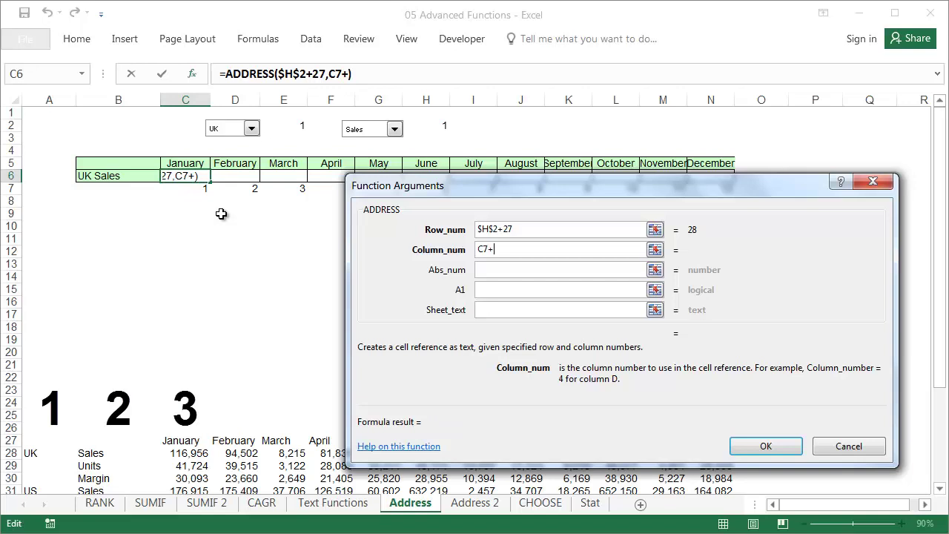
pyautogui.write('2')
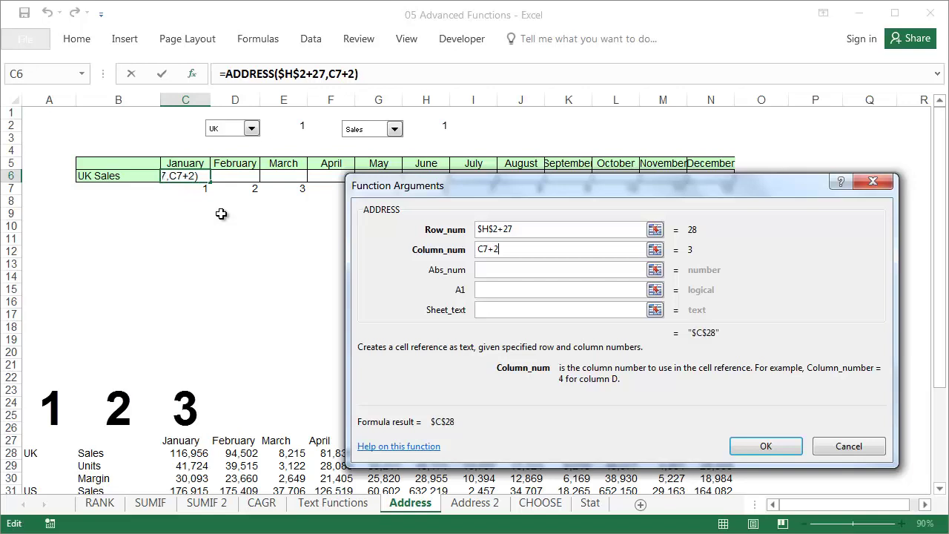
# Complete the ADDRESS function with Abs_num 1, A1 1 and sheet text Address, and autofit column C
pyautogui.click(490, 269)
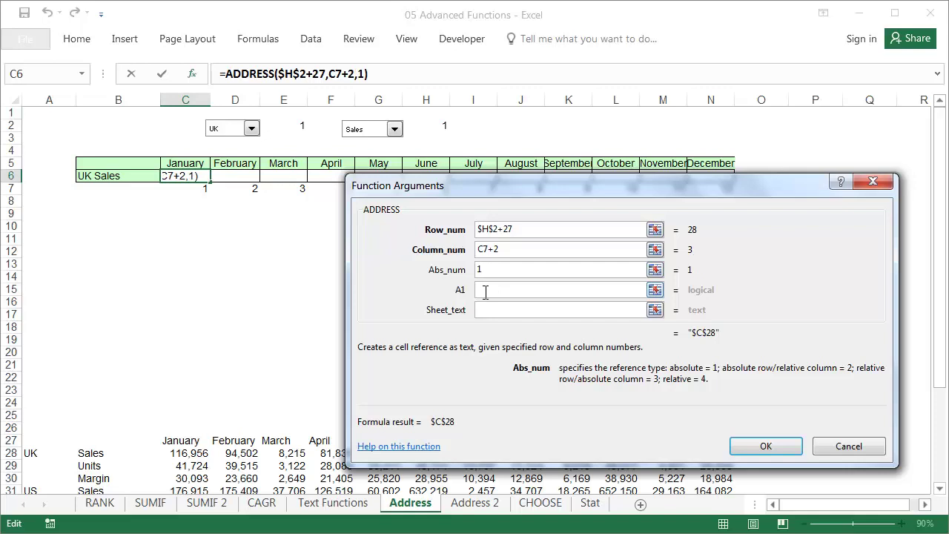
pyautogui.click(486, 290)
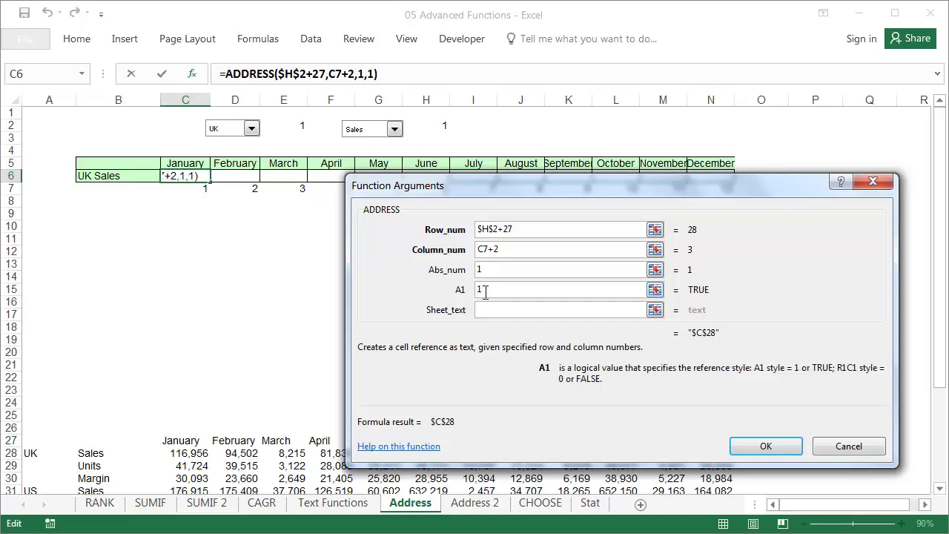
pyautogui.click(483, 309)
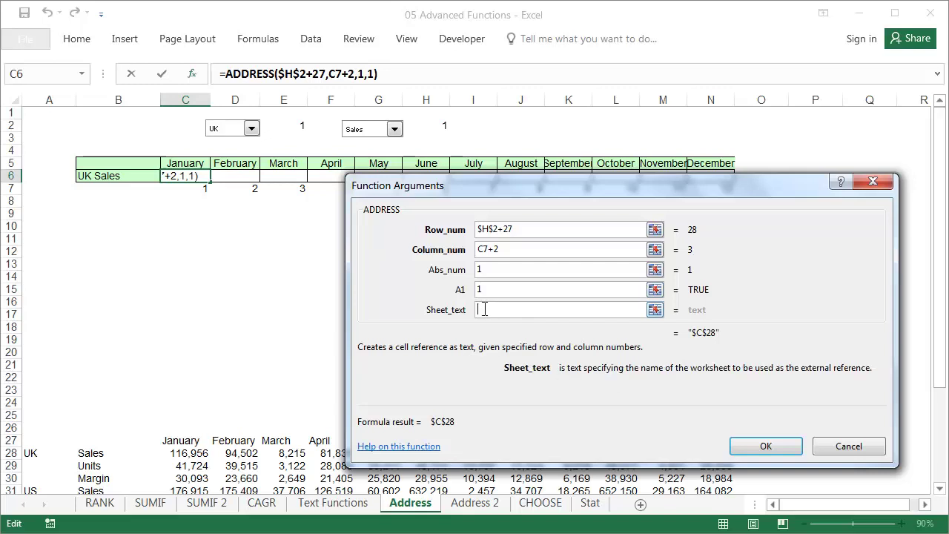
pyautogui.write('Address')
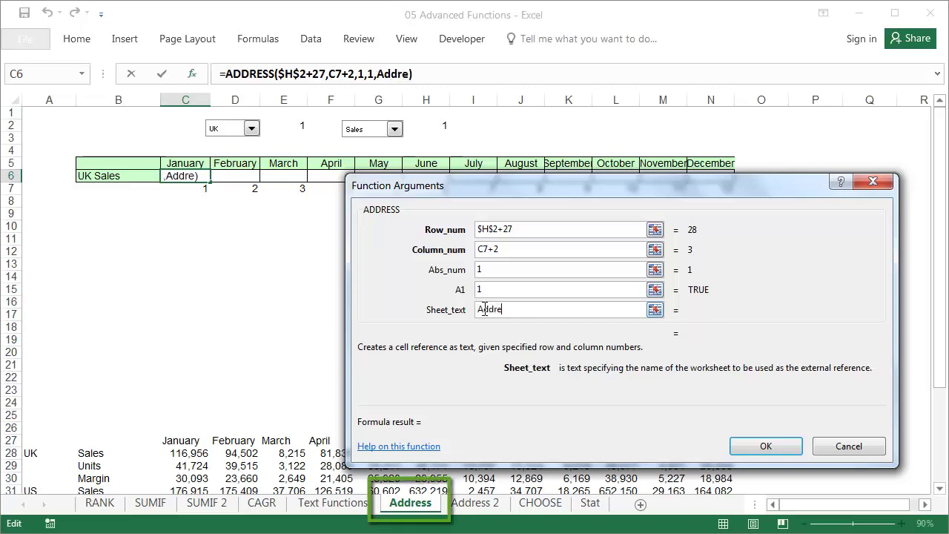
pyautogui.click(758, 445)
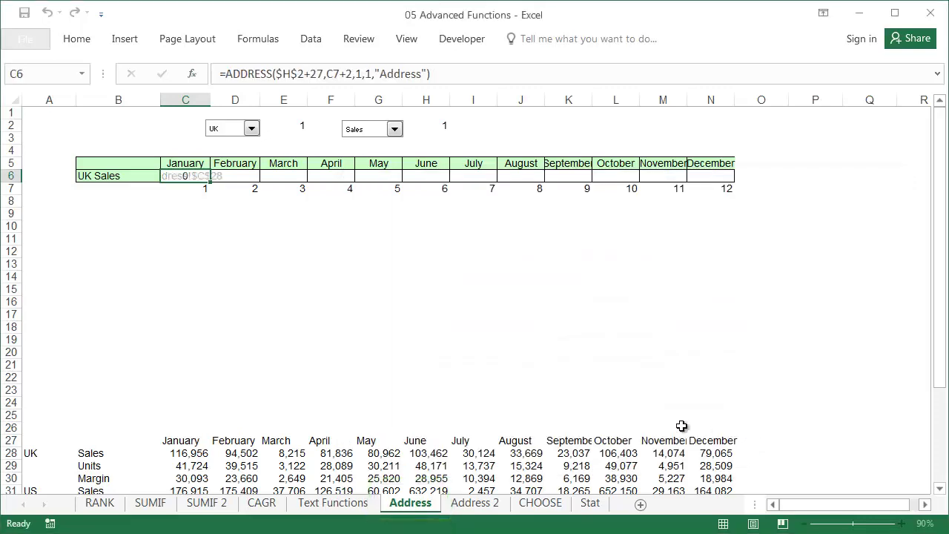
pyautogui.doubleClick(210, 99)
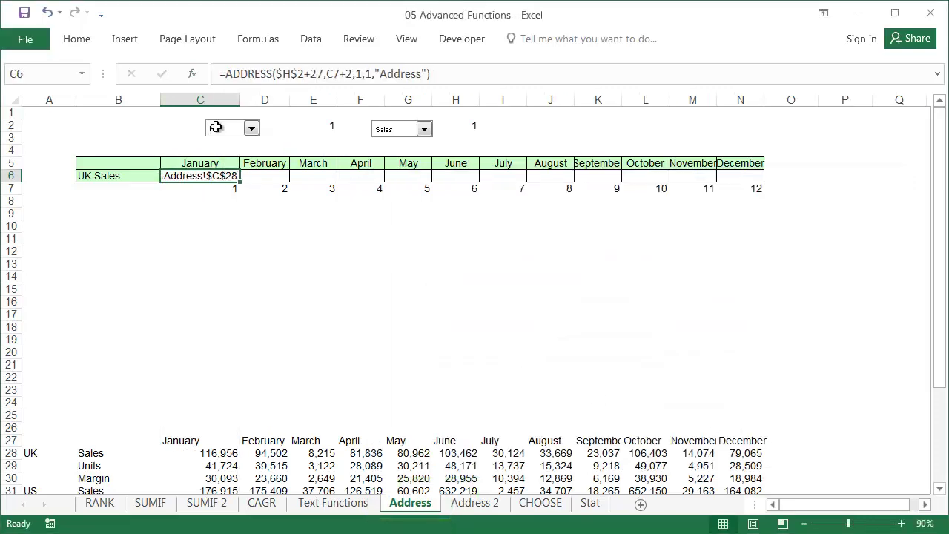
# Test the address formula in C6 by switching the measure drop-down to Units and to Margin
pyautogui.click(424, 130)
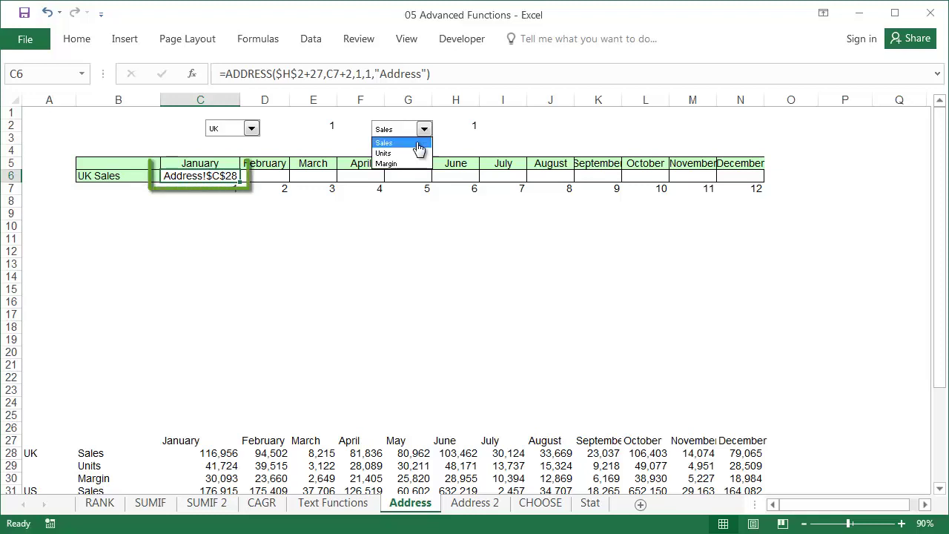
pyautogui.click(385, 152)
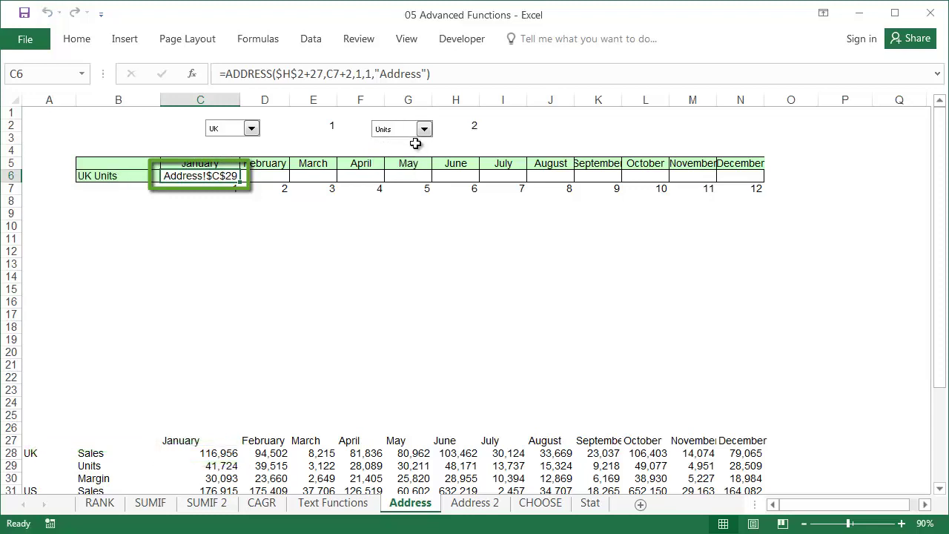
pyautogui.click(422, 129)
pyautogui.click(416, 163)
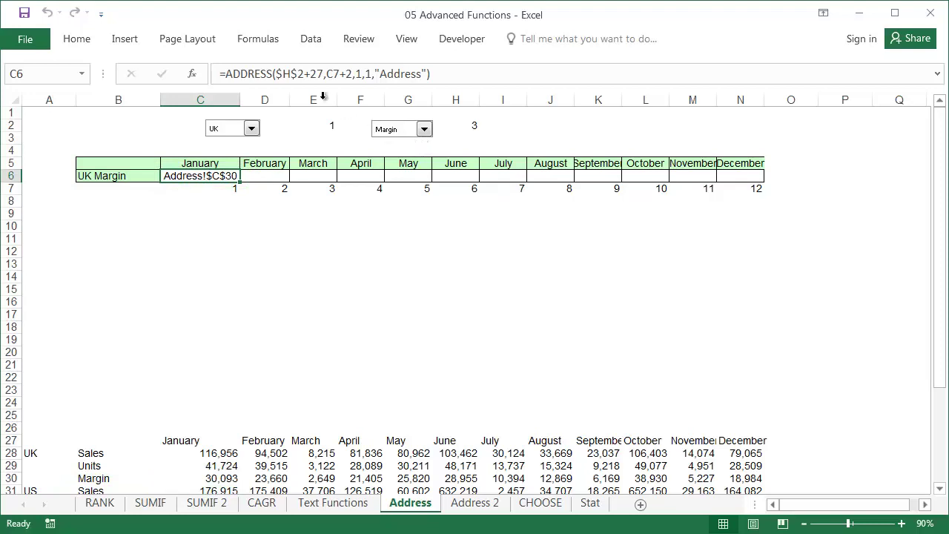
# Change the row number argument of the ADDRESS formula in C6 to $H$2+24+$E$2*3
pyautogui.click(328, 74)
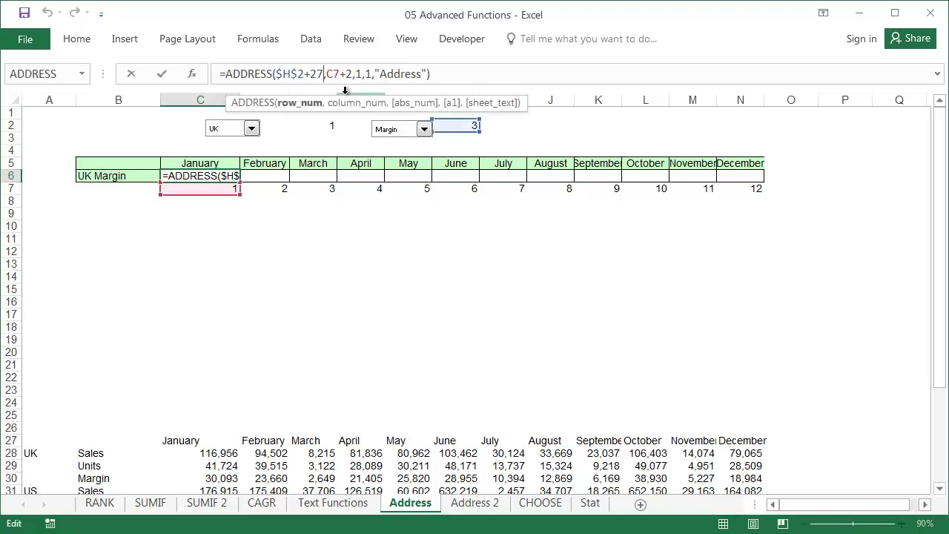
pyautogui.write('+')
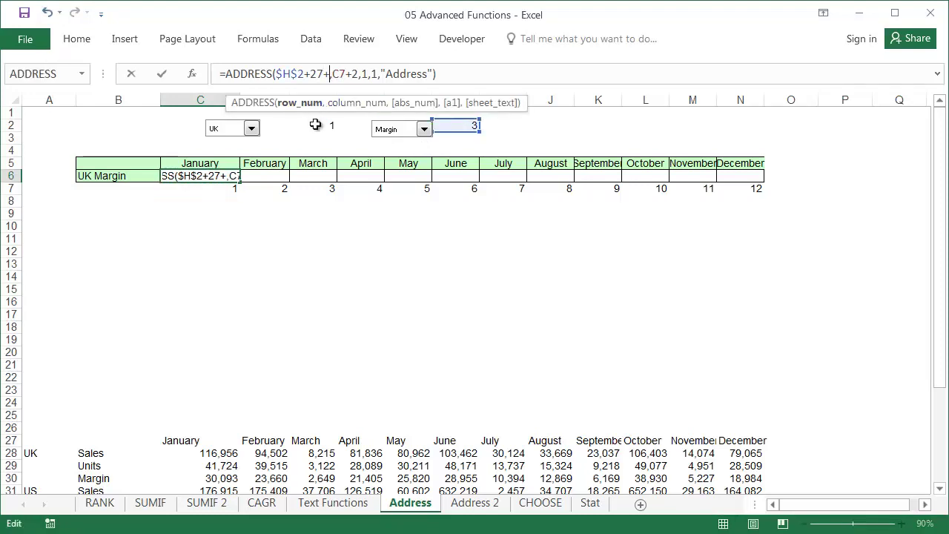
pyautogui.click(315, 125)
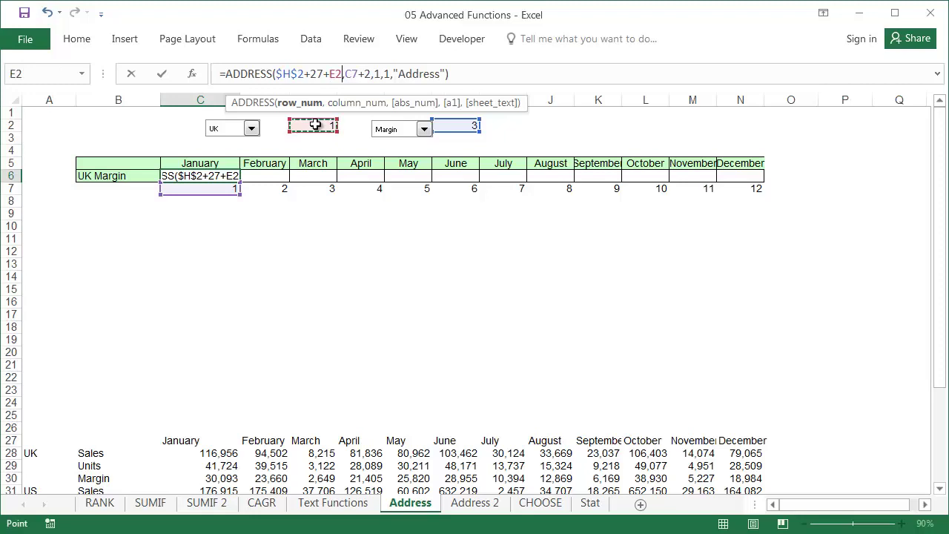
pyautogui.press('F4')
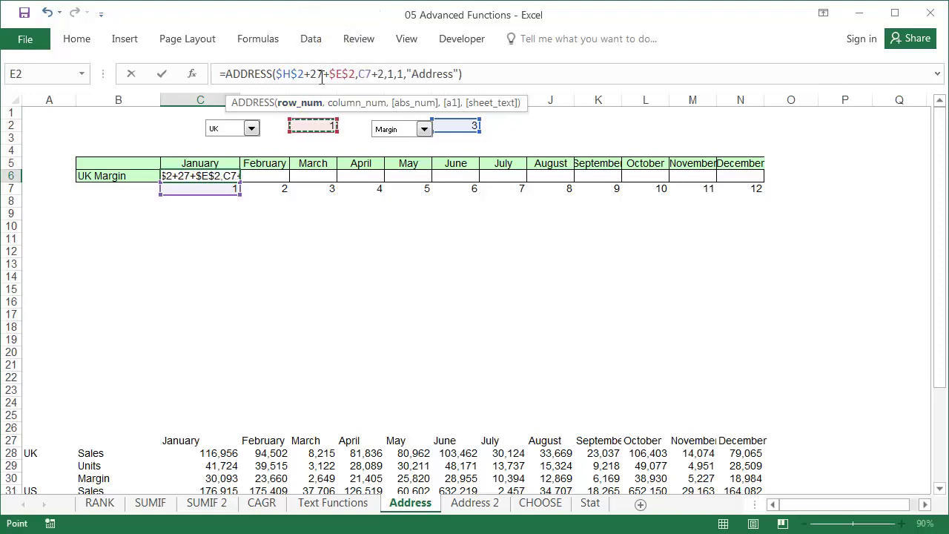
pyautogui.write('*3')
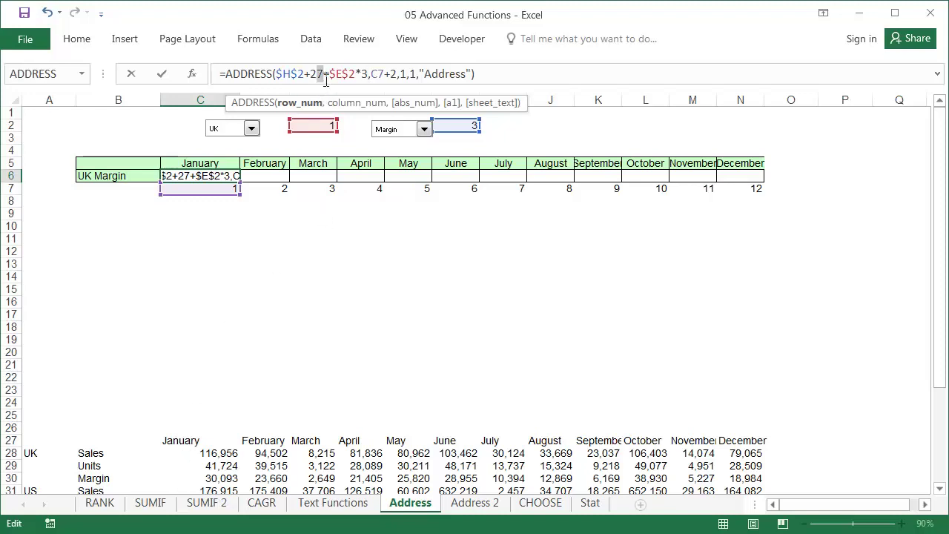
pyautogui.click(478, 76)
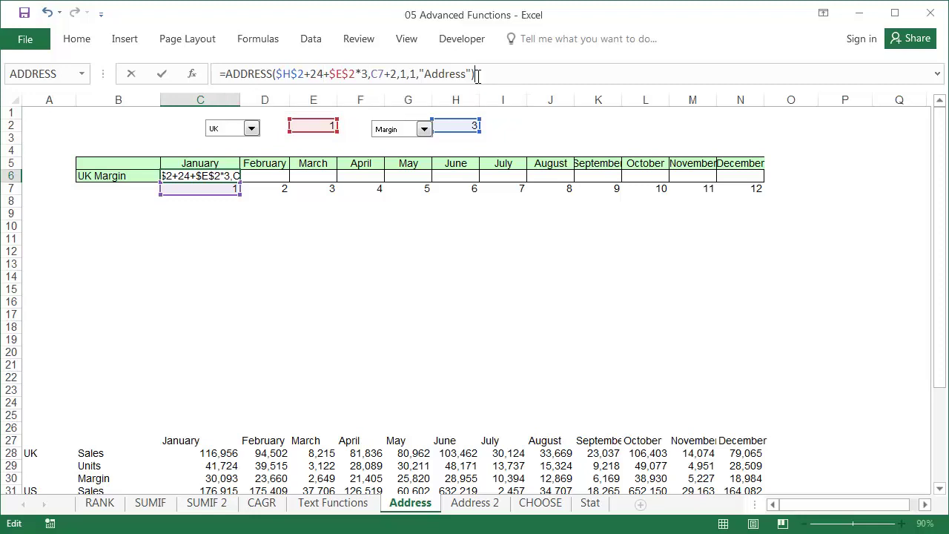
pyautogui.press('Return')
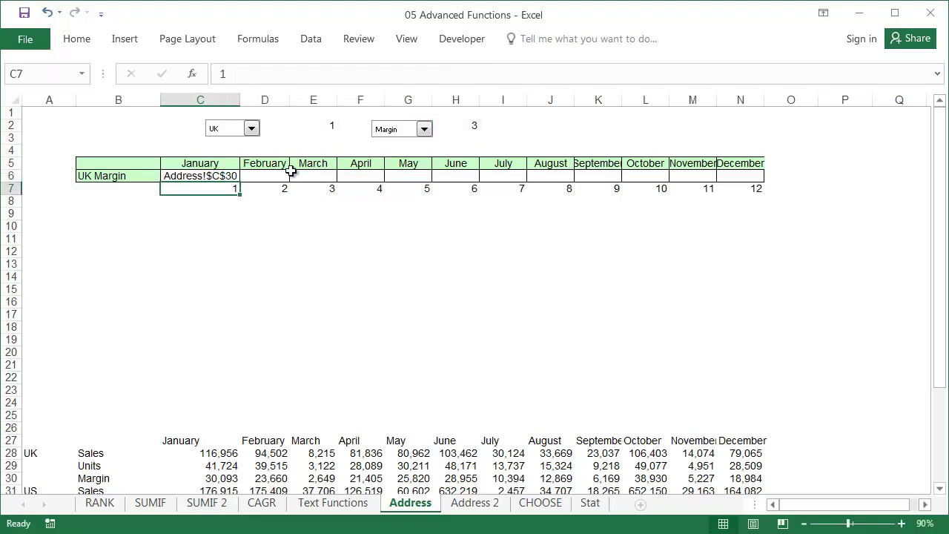
# Copy the ADDRESS formula from C6 across to N6 and autofit column N
pyautogui.click(229, 175)
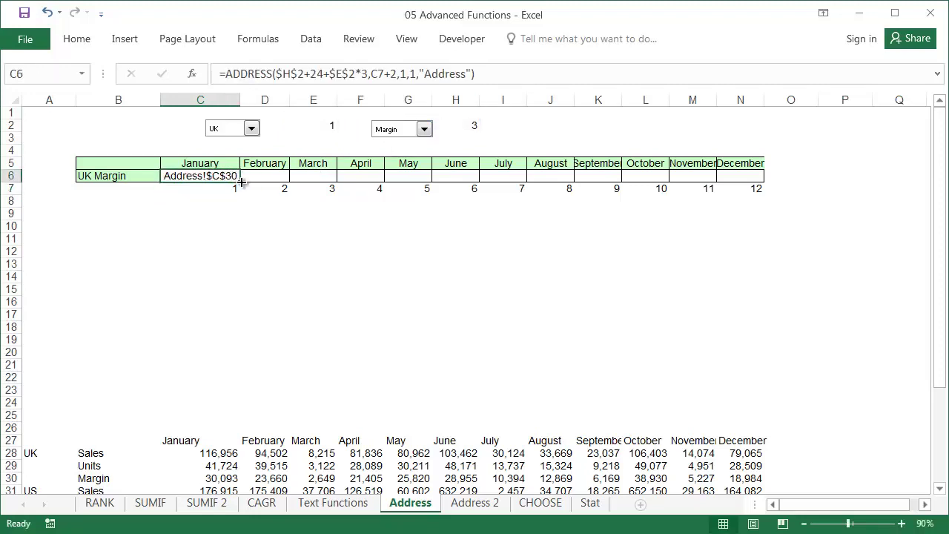
pyautogui.moveTo(242, 182); pyautogui.dragTo(750, 189)
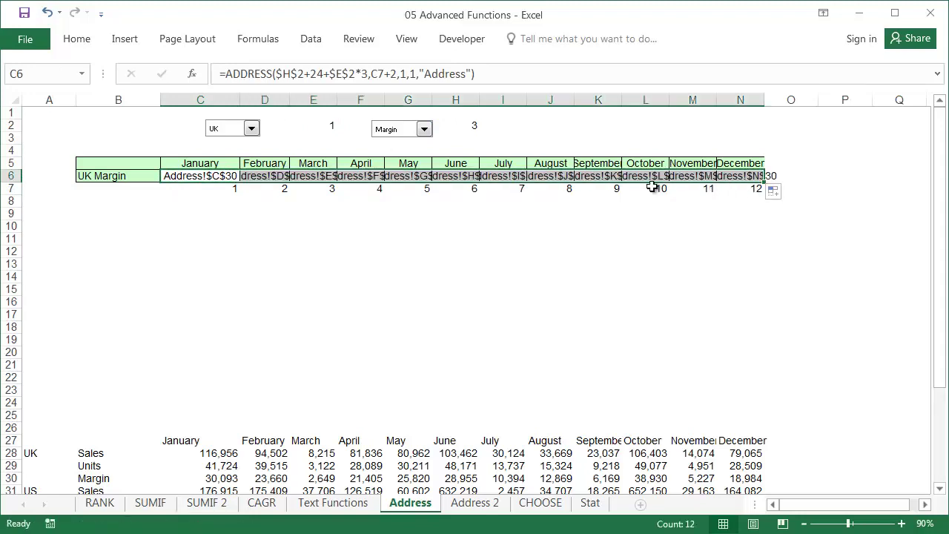
pyautogui.doubleClick(764, 99)
pyautogui.click(757, 176)
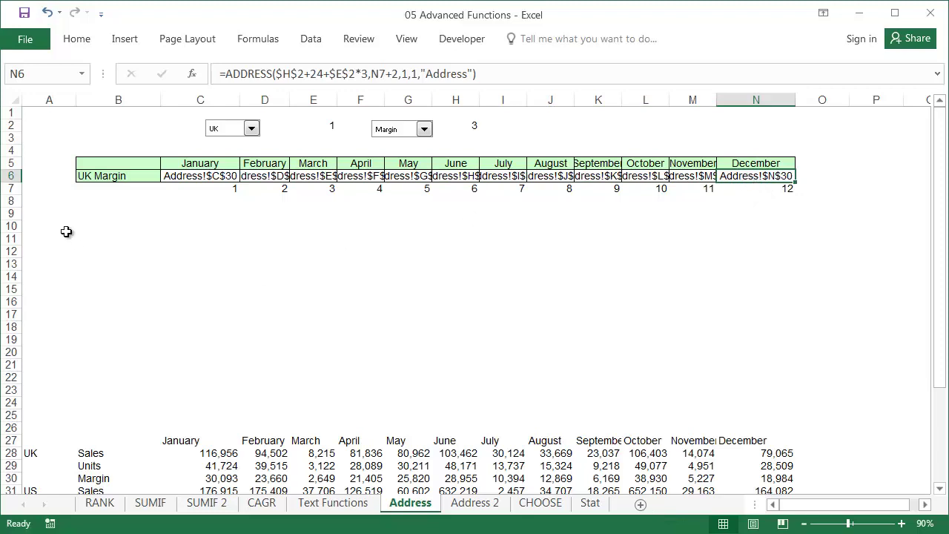
# Hide the empty rows 9 to 22 between the summary table and the source data
pyautogui.moveTo(11, 213); pyautogui.dragTo(60, 374)
pyautogui.rightClick(72, 350)
pyautogui.click(99, 313)
pyautogui.click(220, 230)
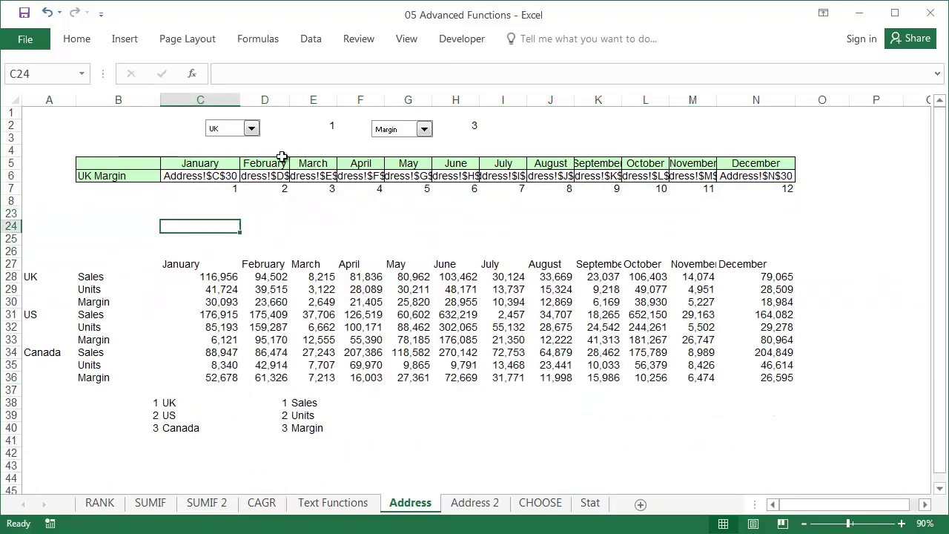
# Set the drop-downs to Canada and Units, and compare the address in C6 with source cell C35
pyautogui.click(251, 128)
pyautogui.click(234, 163)
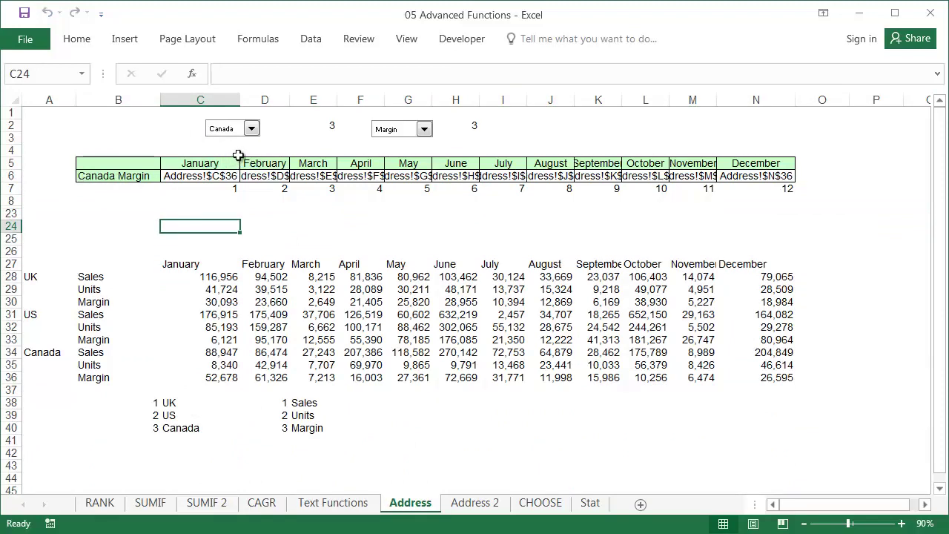
pyautogui.click(424, 128)
pyautogui.click(393, 151)
pyautogui.click(200, 176)
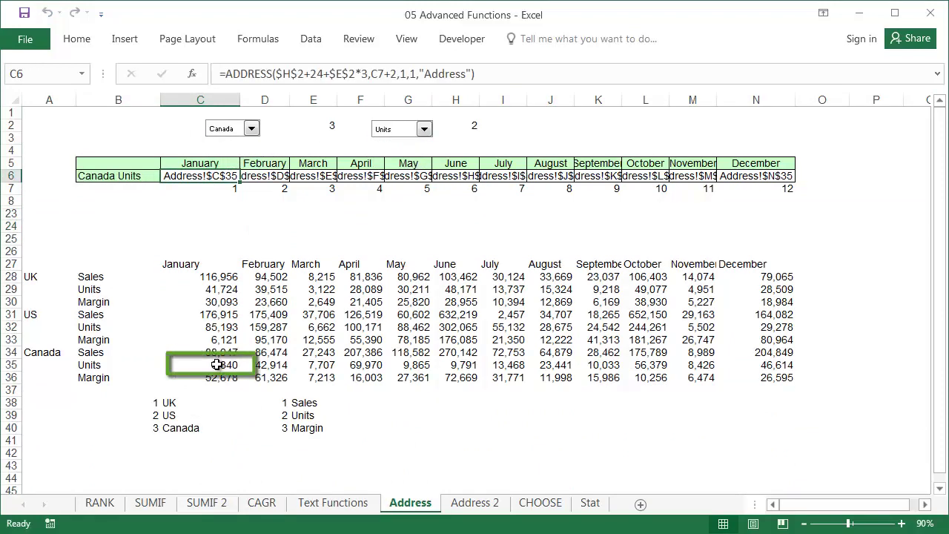
pyautogui.click(217, 364)
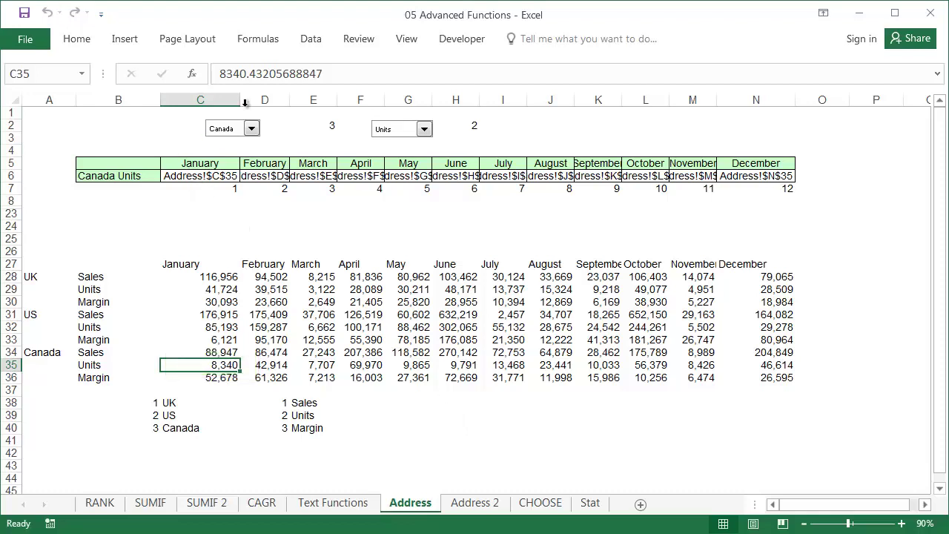
# Wrap the ADDRESS formula in C6 in an INDIRECT function
pyautogui.click(190, 172)
pyautogui.click(226, 74)
pyautogui.write('IND')
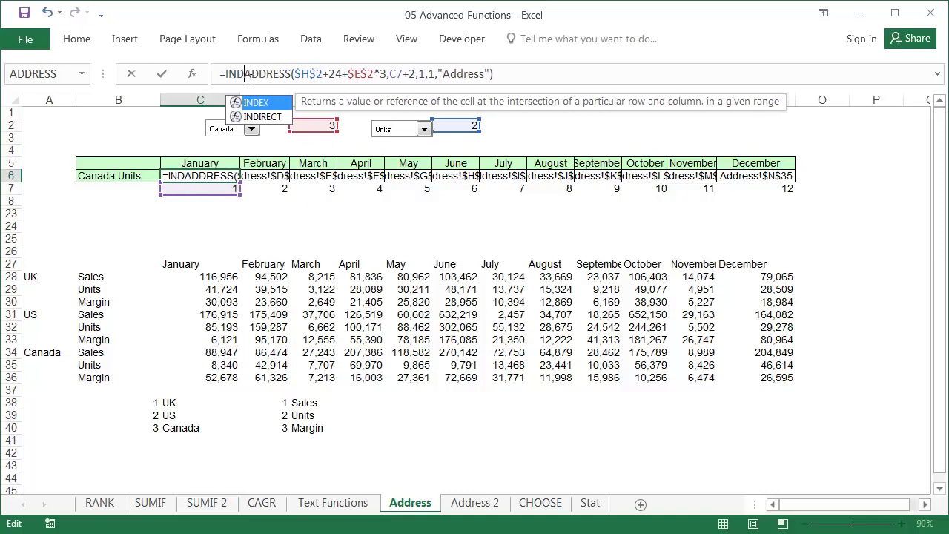
pyautogui.doubleClick(278, 116)
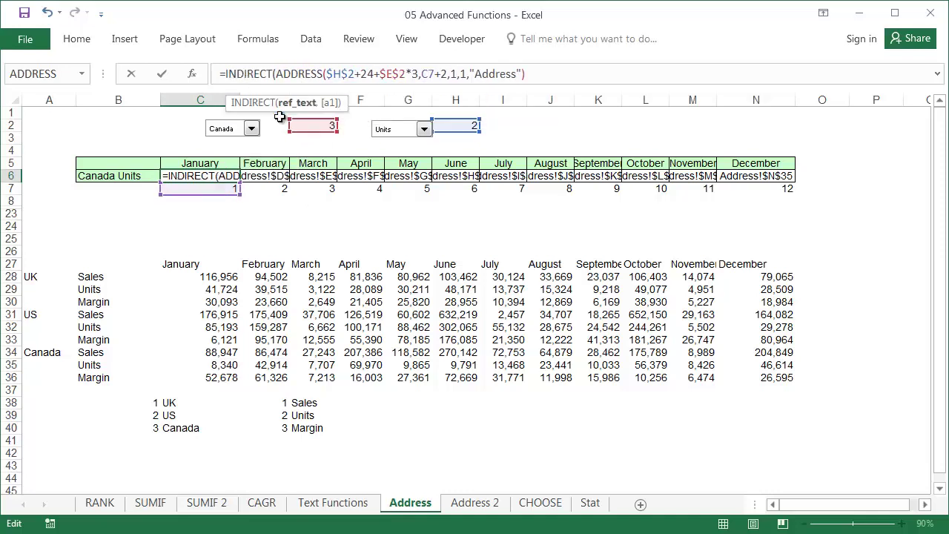
pyautogui.click(556, 77)
pyautogui.write(')')
pyautogui.press('Return')
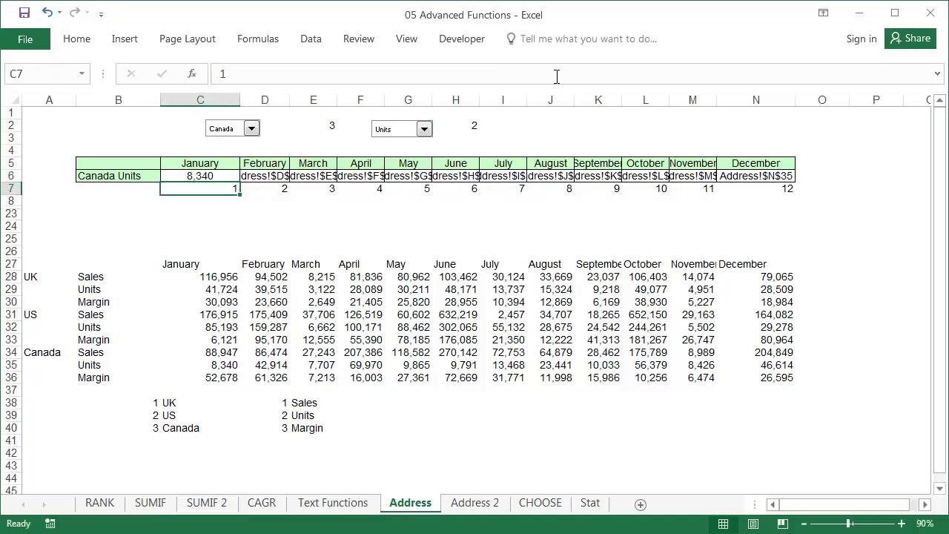
# Copy the INDIRECT formula from C6 across to N6 and unhide rows 9 to 22
pyautogui.click(231, 175)
pyautogui.moveTo(239, 182); pyautogui.dragTo(786, 182)
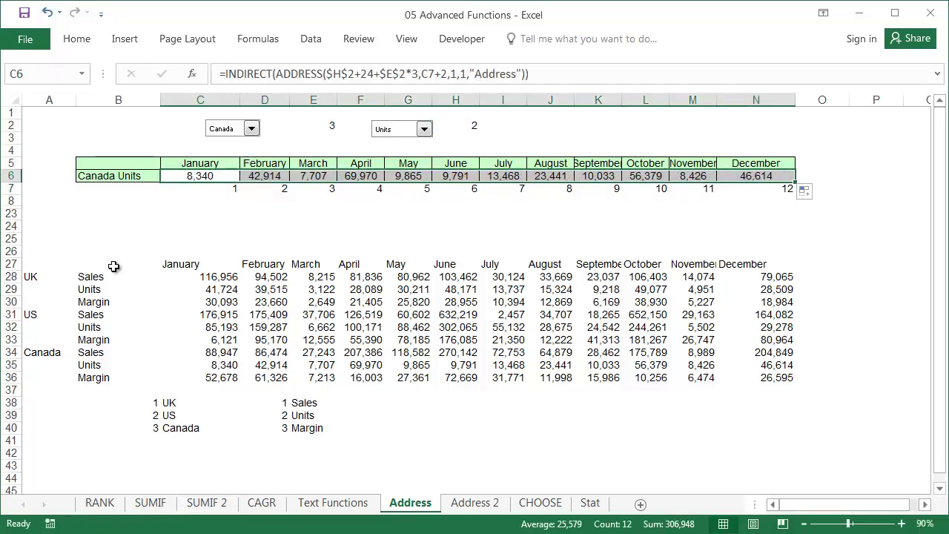
pyautogui.moveTo(11, 200); pyautogui.dragTo(11, 213)
pyautogui.rightClick(11, 213)
pyautogui.click(87, 451)
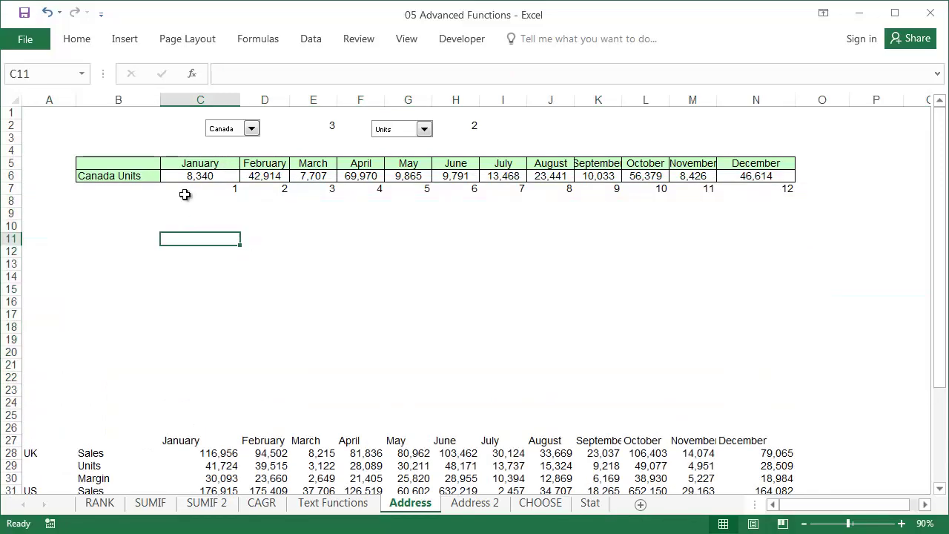
# Set the font of the helper numbers in row 7 and the linked cells E2 and H2 to white
pyautogui.rightClick(11, 189)
pyautogui.click(119, 163)
pyautogui.click(118, 194)
pyautogui.click(313, 125)
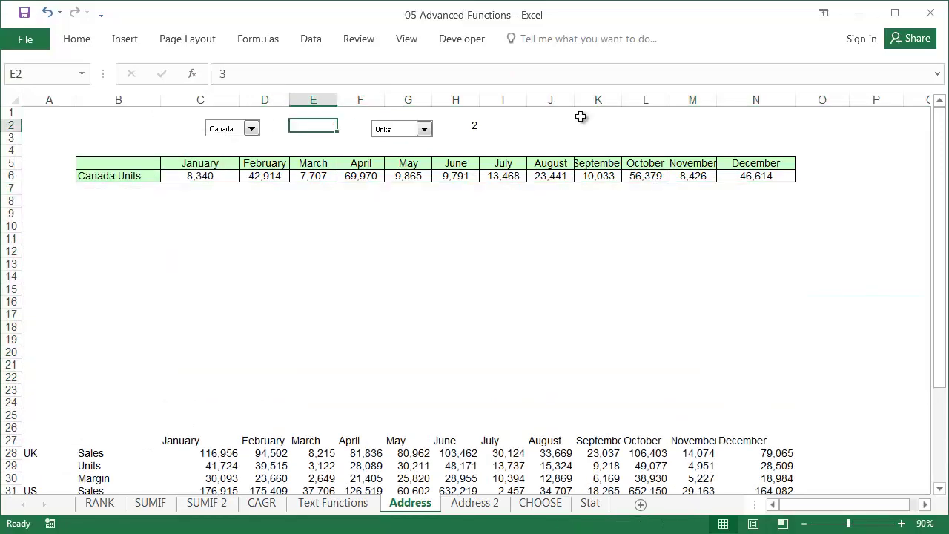
pyautogui.click(455, 125)
# Hide rows 27 to 40 containing the source data and the lookup lists
pyautogui.moveTo(12, 440); pyautogui.dragTo(152, 461)
pyautogui.hotkey('ctrl', '9')
pyautogui.scroll(4, 184, 277)
pyautogui.click(186, 213)
# Insert a line chart from B5:N6 and size it to span the area below the summary table
pyautogui.moveTo(111, 163); pyautogui.dragTo(733, 176)
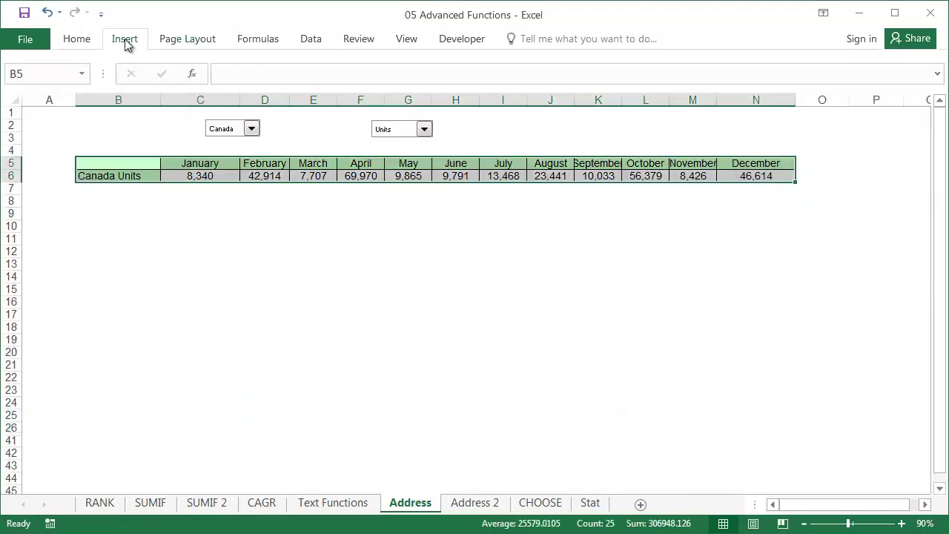
pyautogui.click(124, 38)
pyautogui.click(423, 78)
pyautogui.click(430, 129)
pyautogui.moveTo(431, 434); pyautogui.dragTo(739, 448)
# Remove the gridlines from the line chart
pyautogui.click(282, 137)
pyautogui.click(321, 279)
pyautogui.click(313, 138)
# Test the table and chart by switching the country to US and back to Canada, and the measure to Sales
pyautogui.click(251, 128)
pyautogui.click(247, 152)
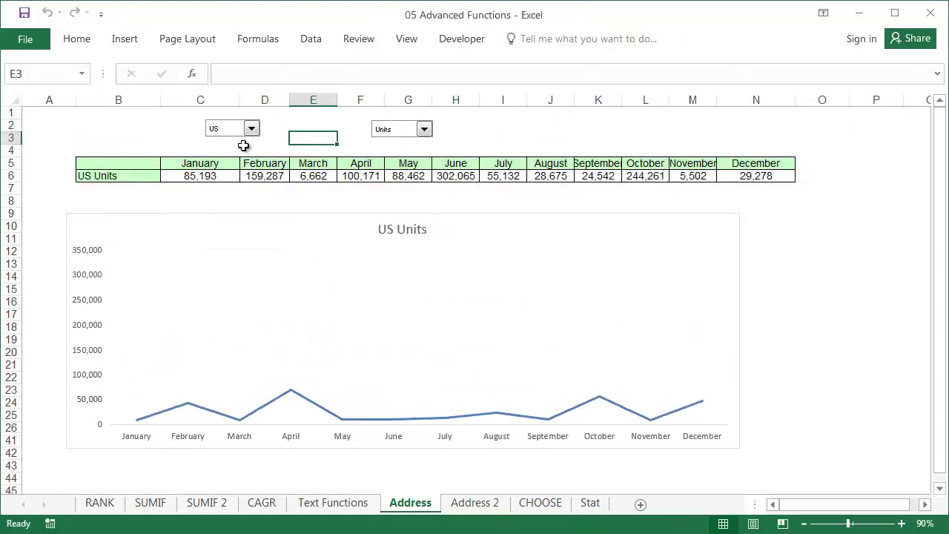
pyautogui.click(251, 128)
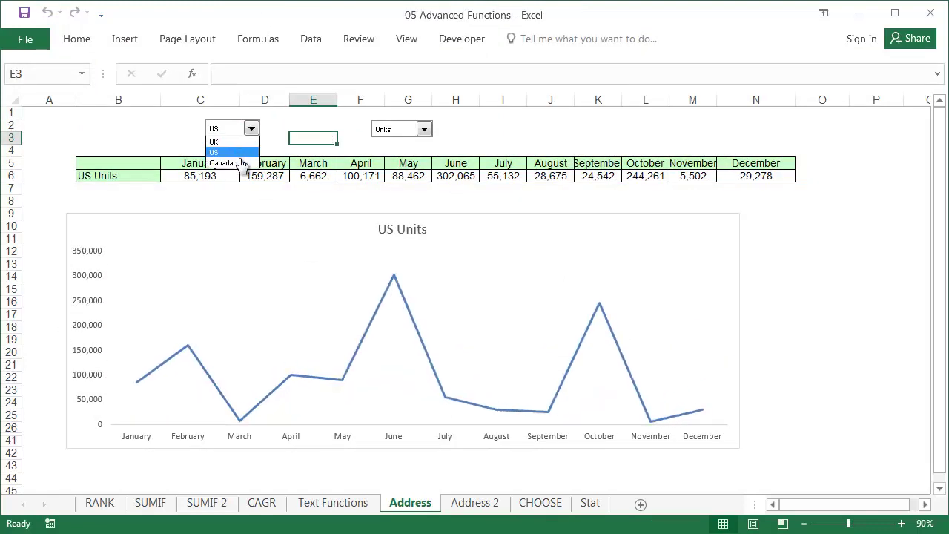
pyautogui.click(241, 163)
pyautogui.click(301, 126)
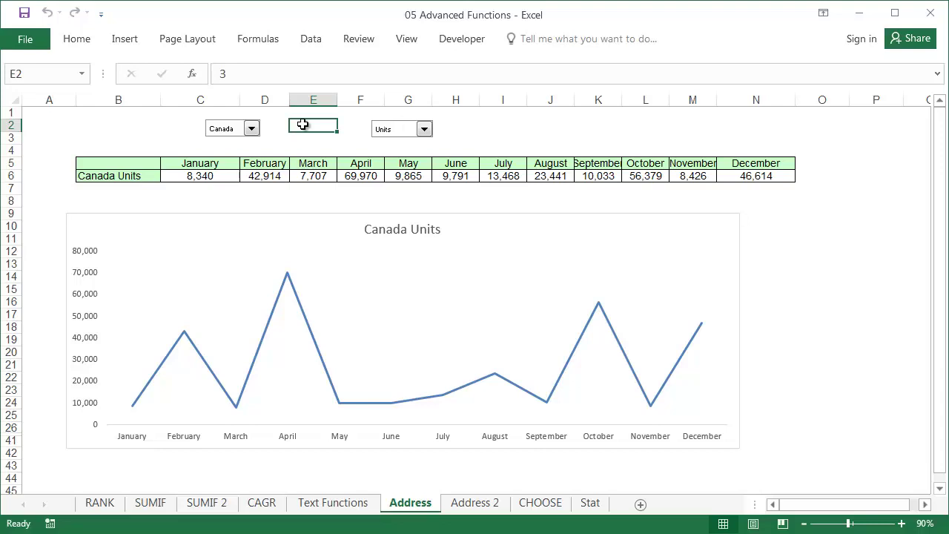
pyautogui.click(423, 130)
pyautogui.click(420, 144)
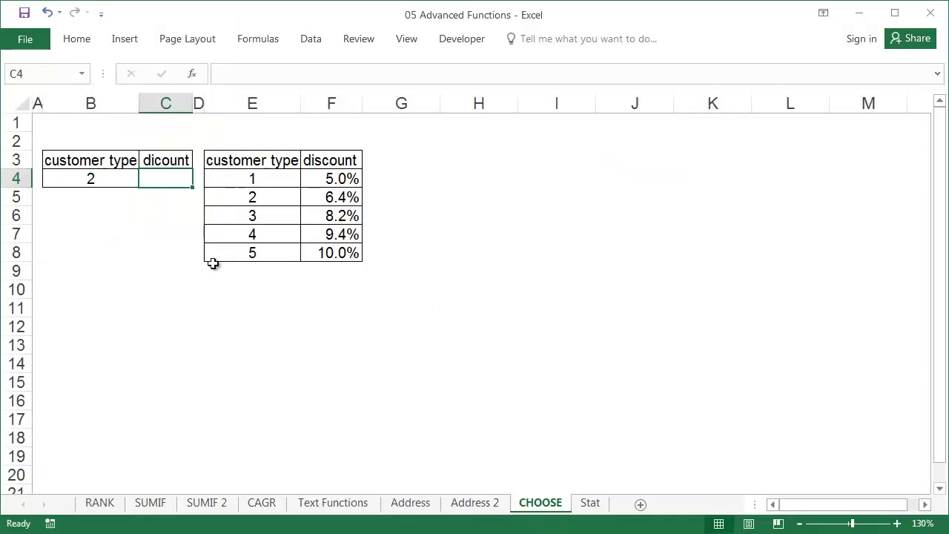
# Insert a CHOOSE function in C4 of the CHOOSE sheet with B4 as Index_num and F4 as Value1
pyautogui.click(192, 74)
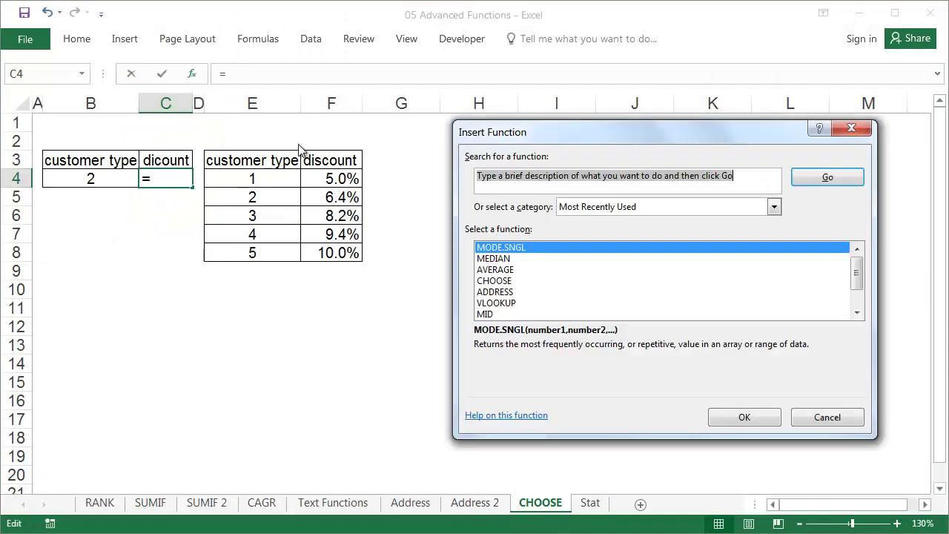
pyautogui.doubleClick(496, 281)
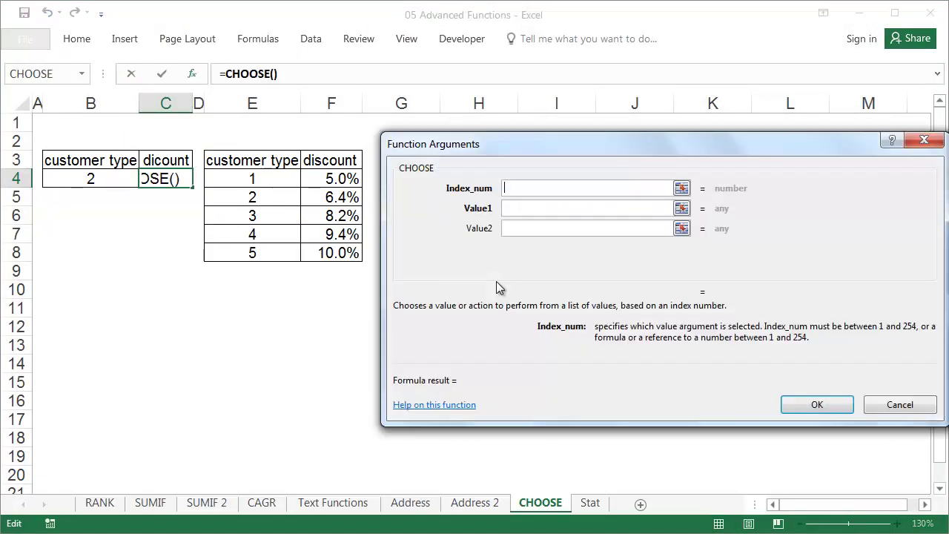
pyautogui.click(125, 178)
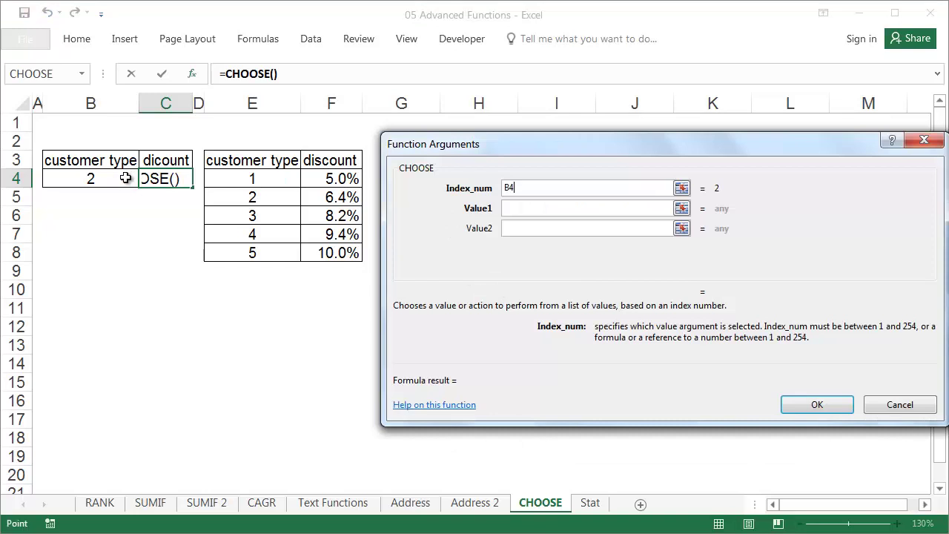
pyautogui.click(588, 210)
pyautogui.click(322, 179)
# Add F5, F6, F7 and F8 as Value2 to Value5 and complete the CHOOSE formula
pyautogui.click(546, 227)
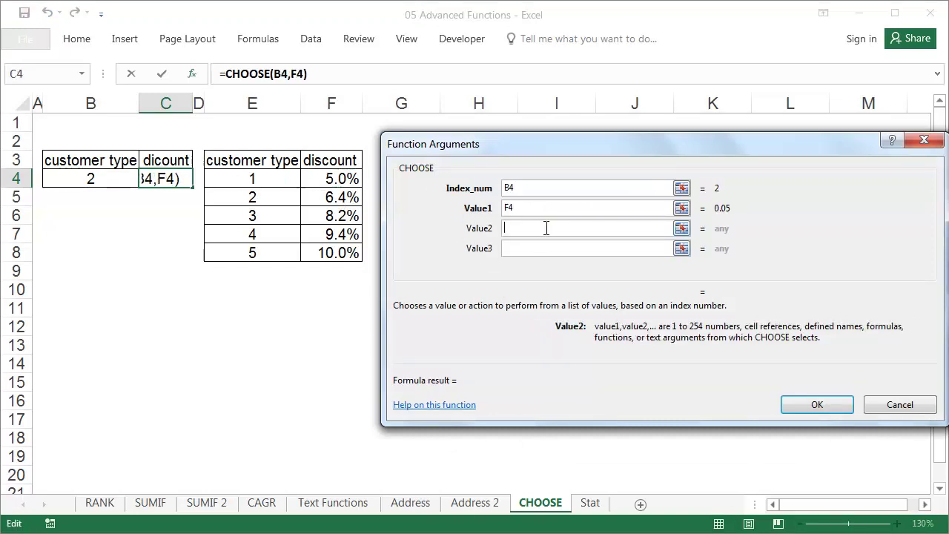
pyautogui.click(351, 196)
pyautogui.press('Tab')
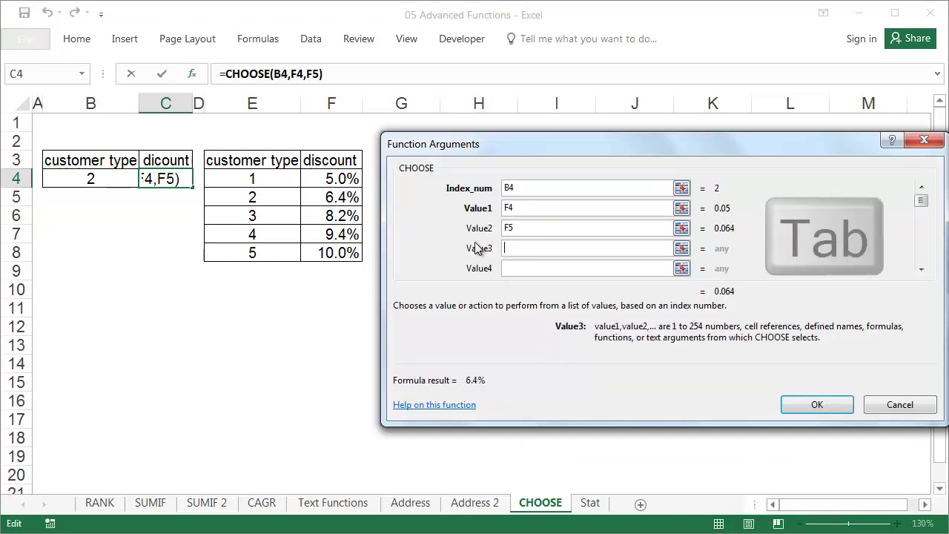
pyautogui.click(347, 215)
pyautogui.press('Tab')
pyautogui.click(343, 234)
pyautogui.press('Tab')
pyautogui.click(345, 252)
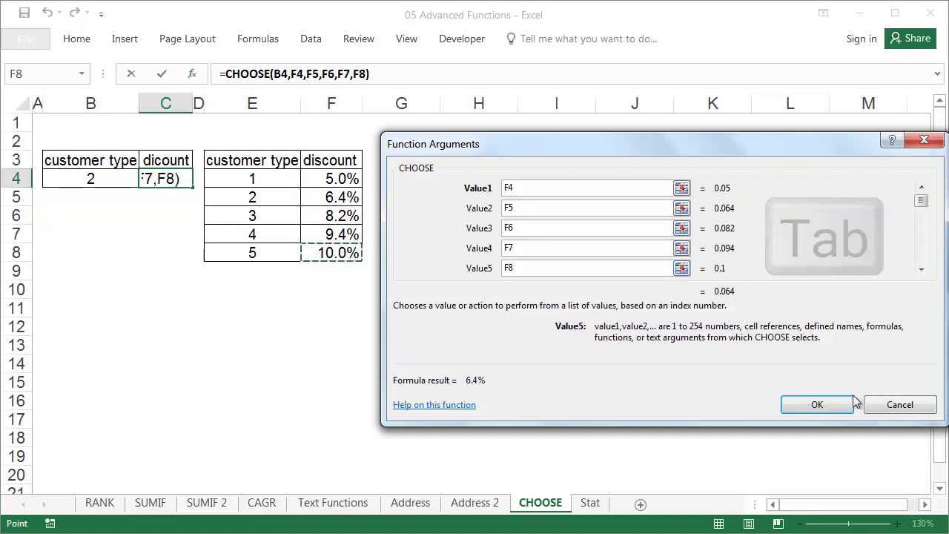
pyautogui.moveTo(924, 202); pyautogui.dragTo(923, 232)
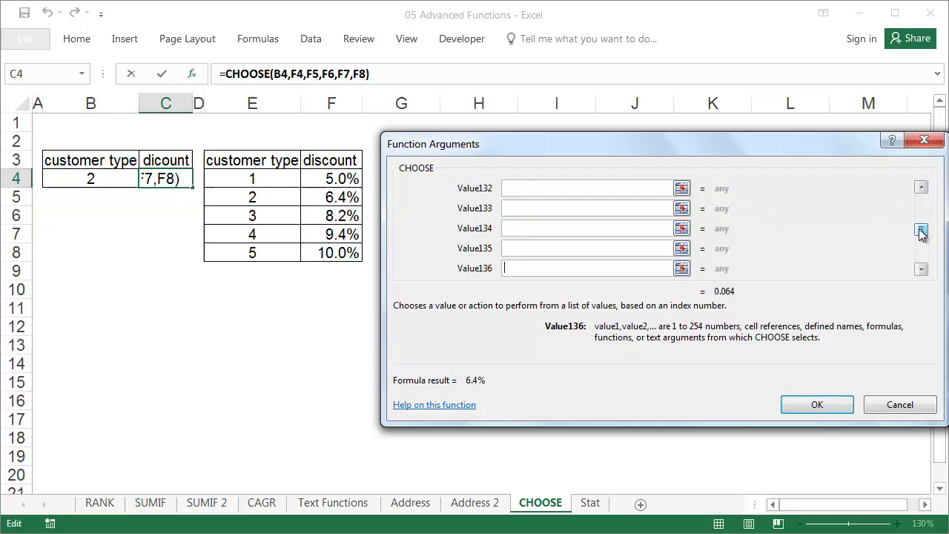
pyautogui.click(815, 404)
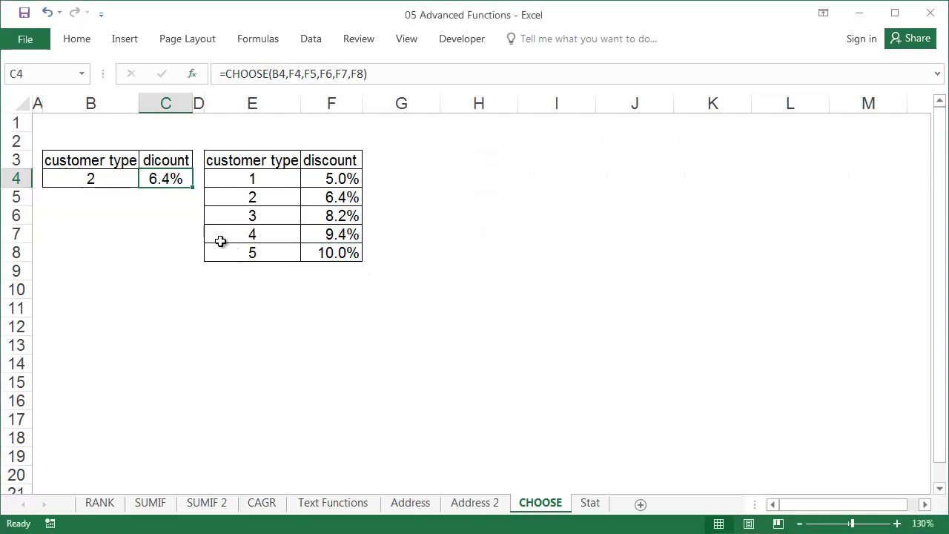
# Test the discount formula by entering customer types 1, 5 and 4 in B4
pyautogui.click(126, 181)
pyautogui.write('1')
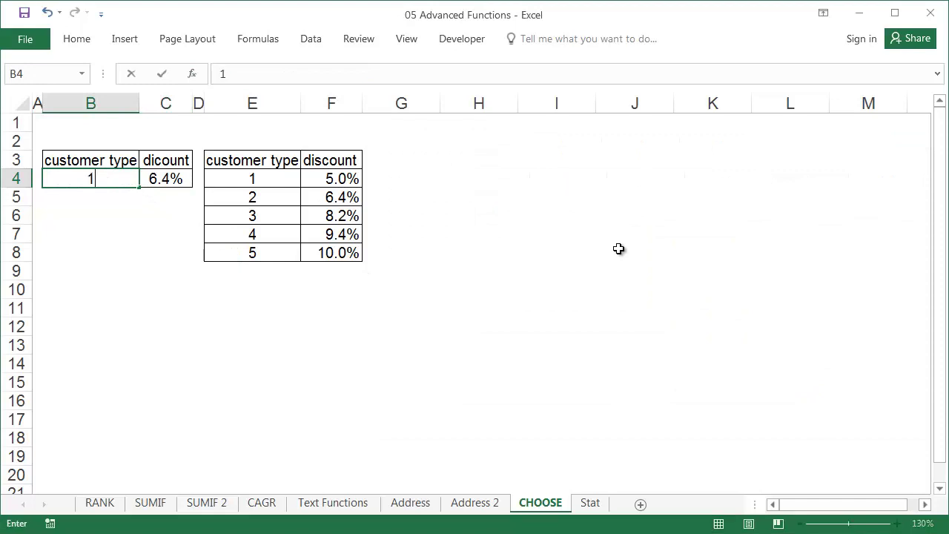
pyautogui.press('Return')
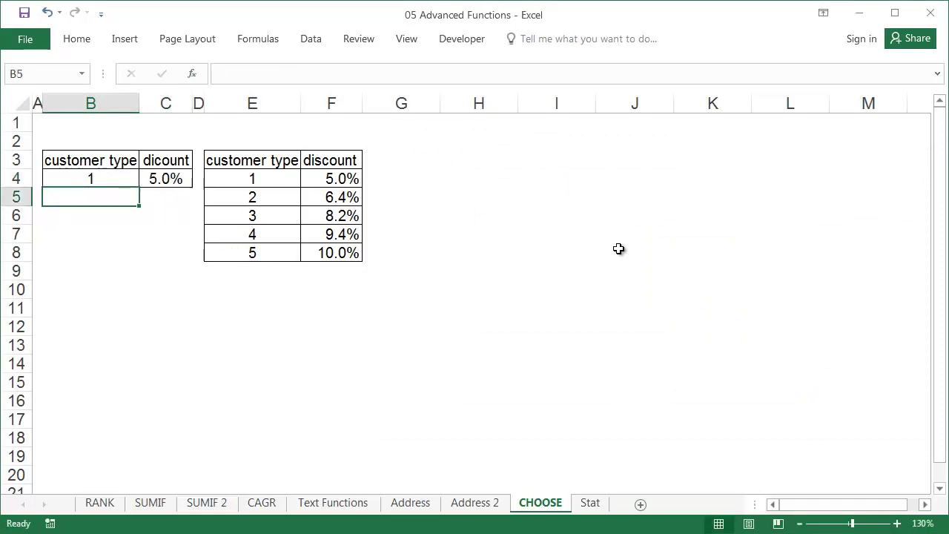
pyautogui.press('Up')
pyautogui.write('5')
pyautogui.press('Return')
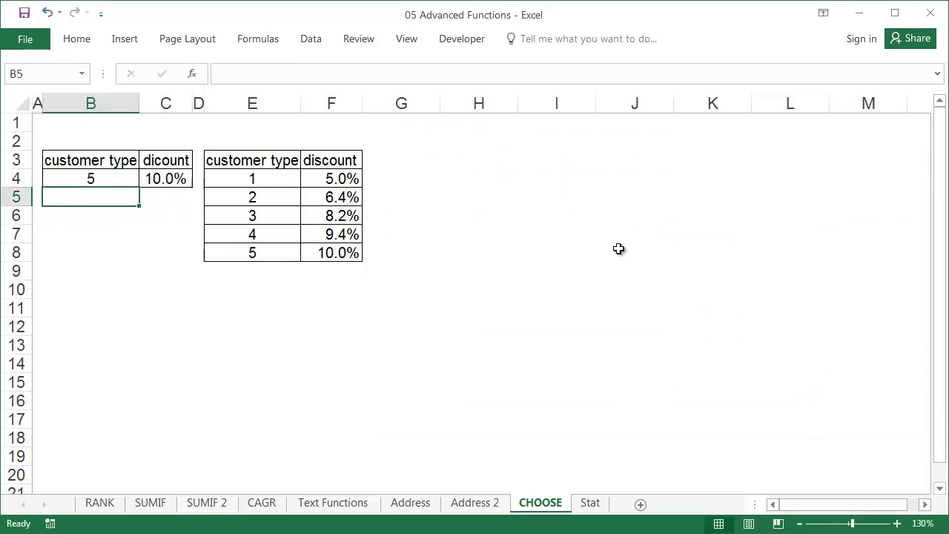
pyautogui.press('Up')
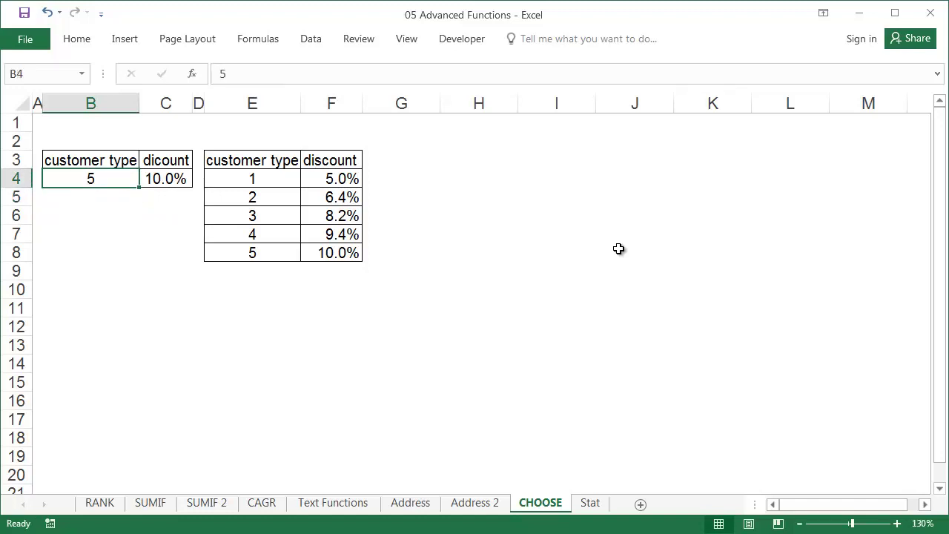
pyautogui.write('4')
pyautogui.press('Return')
pyautogui.press('Up')
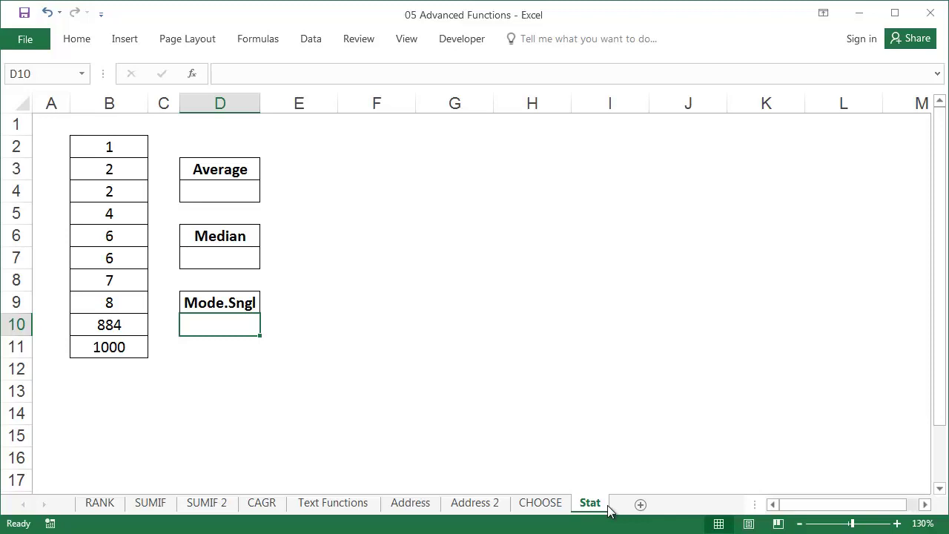
# Insert an AVERAGE function in D4 of the Stat sheet for the range B2:B11
pyautogui.click(210, 192)
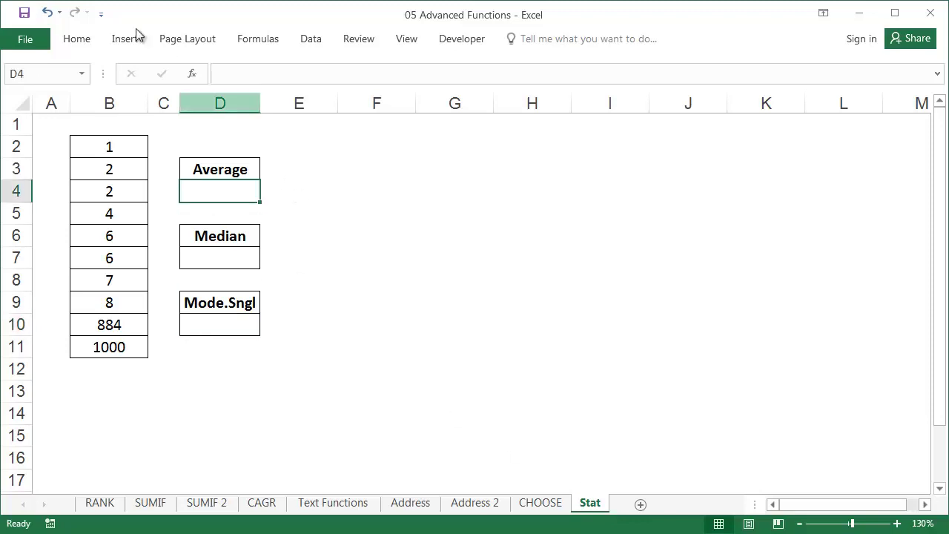
pyautogui.click(189, 73)
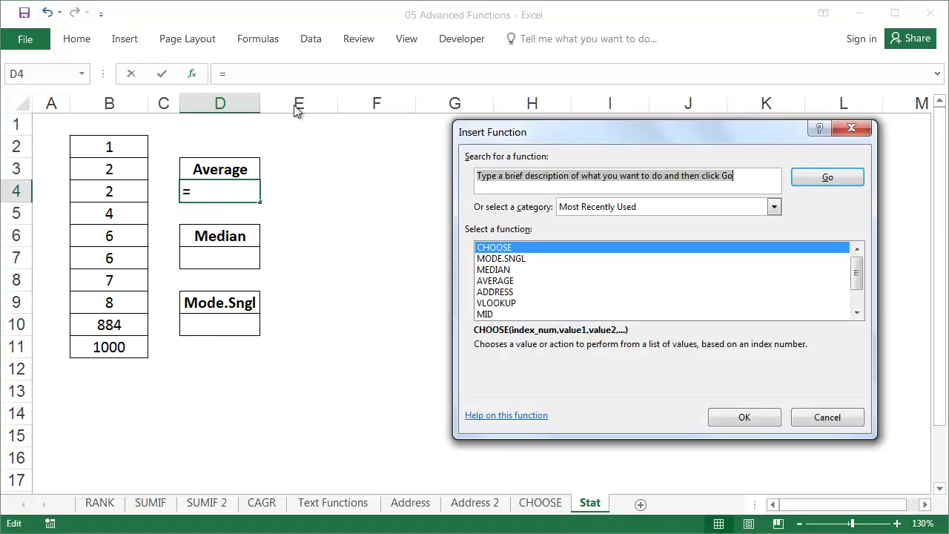
pyautogui.doubleClick(509, 281)
pyautogui.click(132, 152)
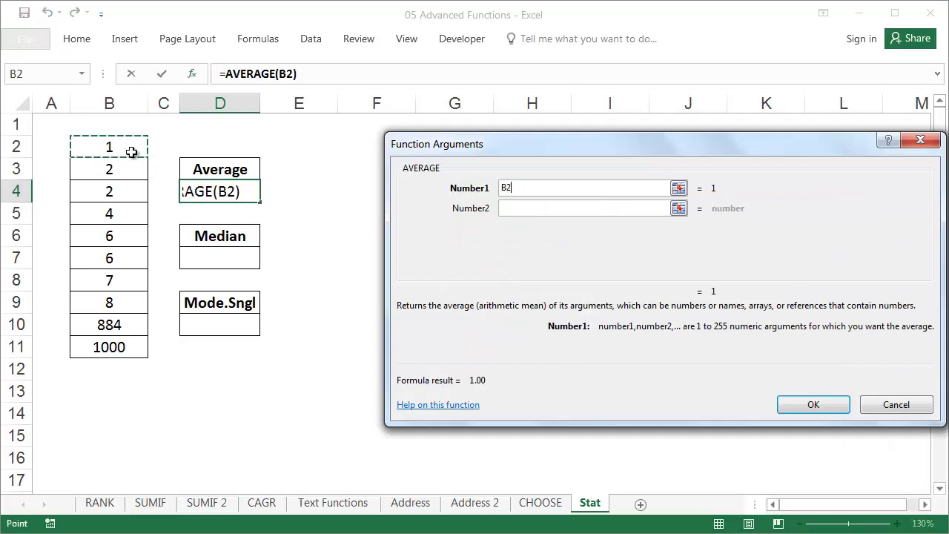
pyautogui.hotkey('ctrl', 'shift', 'Down')
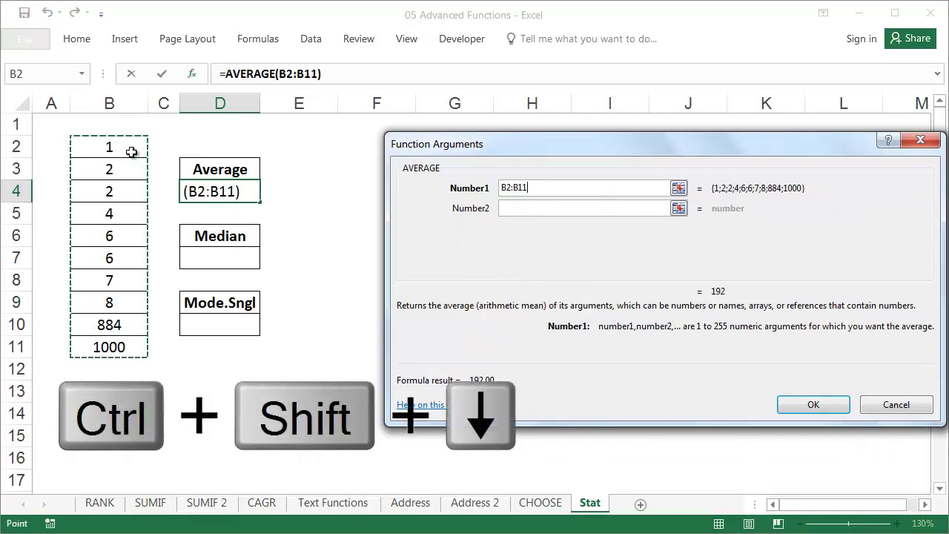
pyautogui.press('Return')
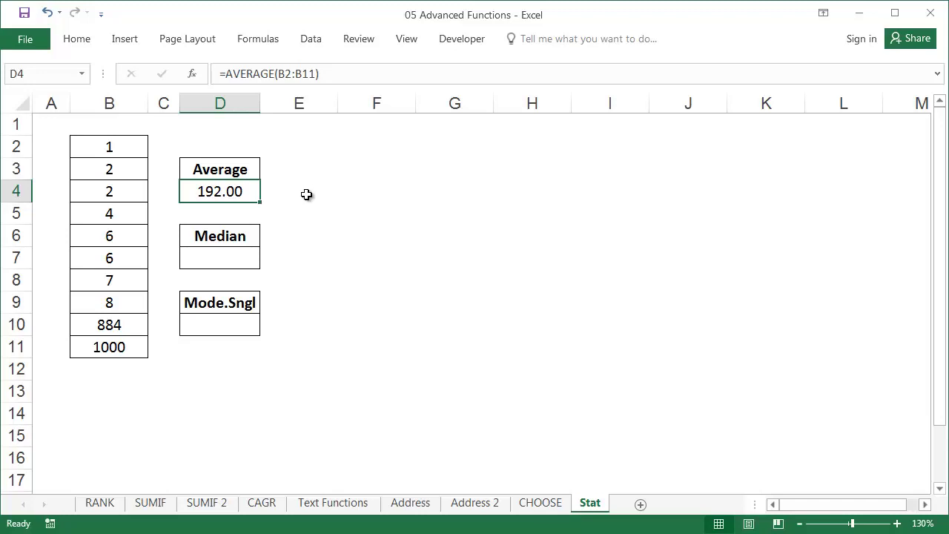
# Insert a MEDIAN function in D7 for B2:B11 and compare it with the middle value in B6
pyautogui.click(250, 256)
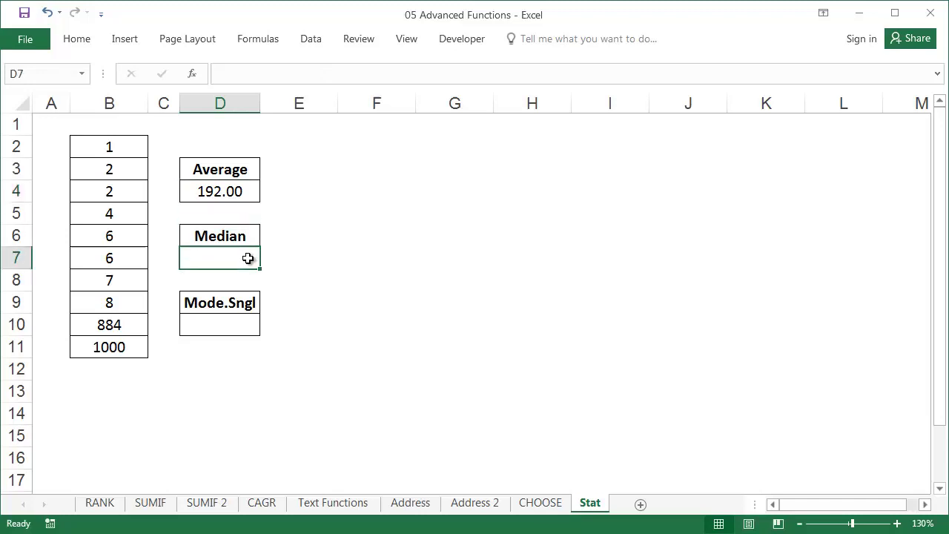
pyautogui.click(193, 77)
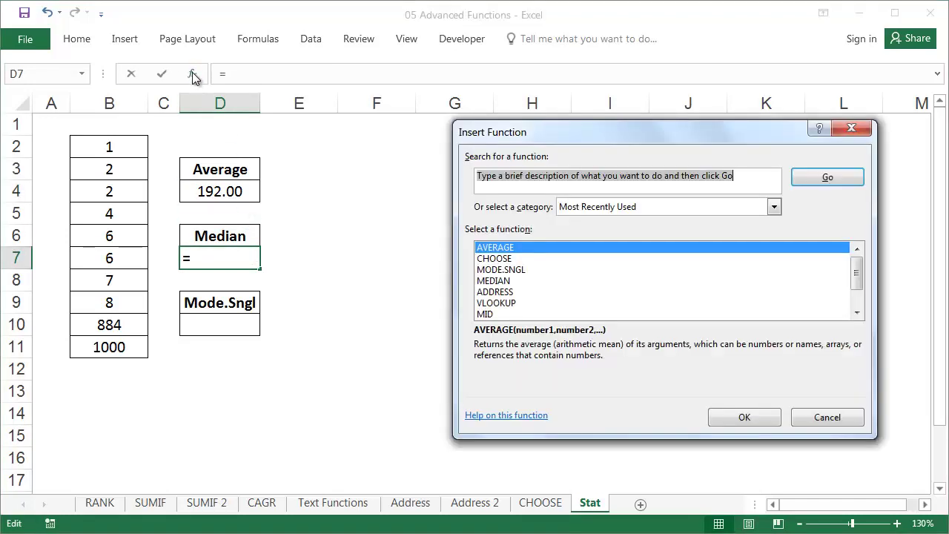
pyautogui.doubleClick(504, 281)
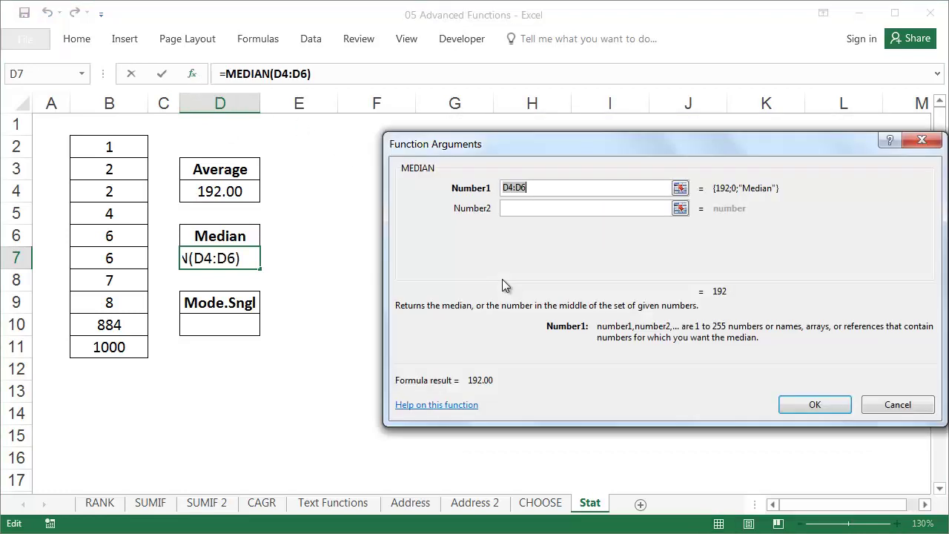
pyautogui.click(81, 146)
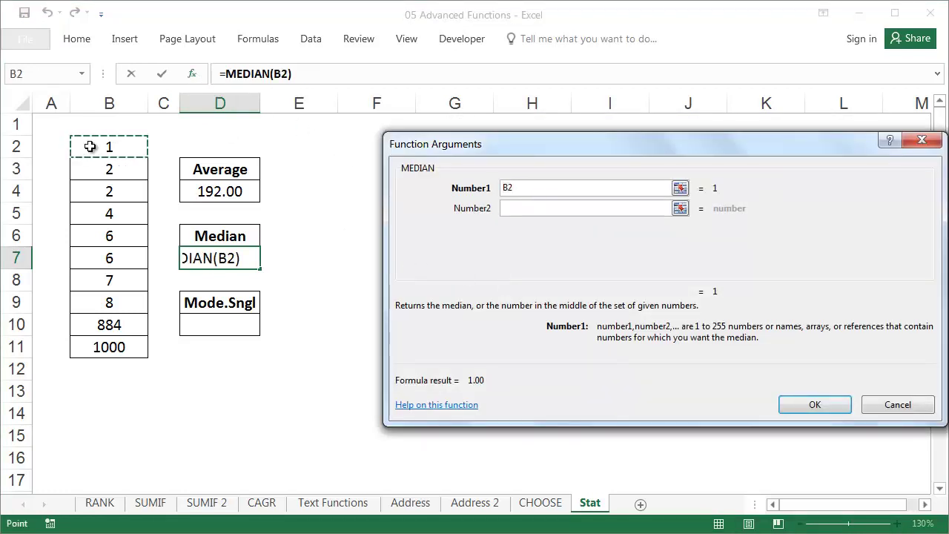
pyautogui.hotkey('ctrl', 'shift', 'Down')
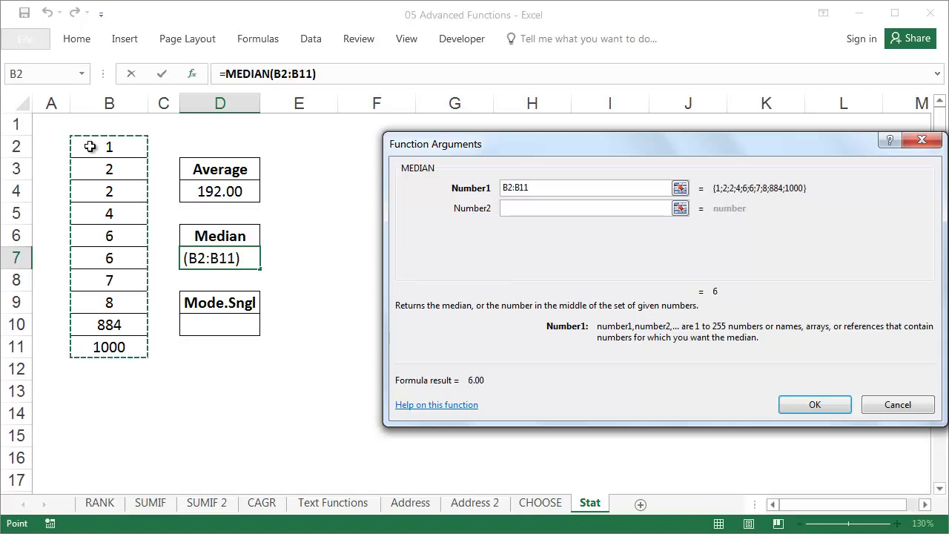
pyautogui.click(845, 409)
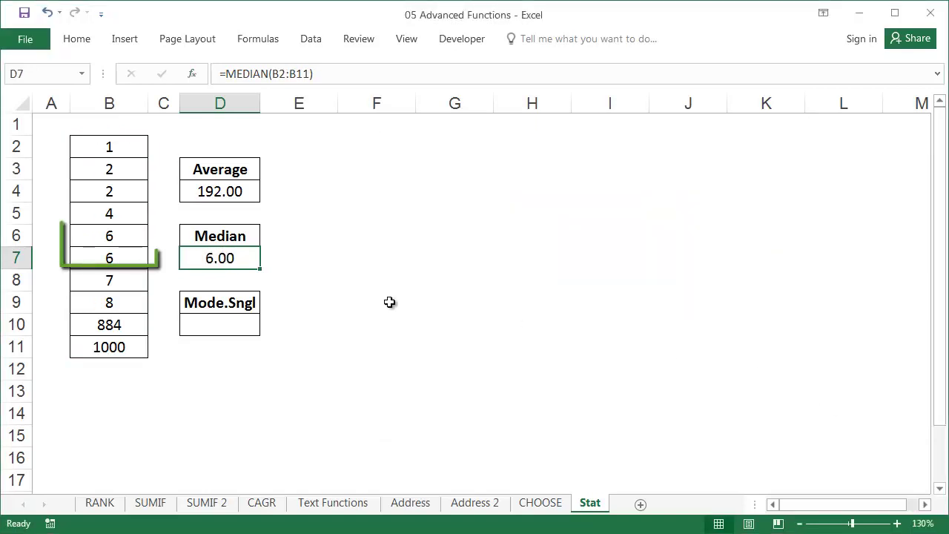
pyautogui.click(112, 235)
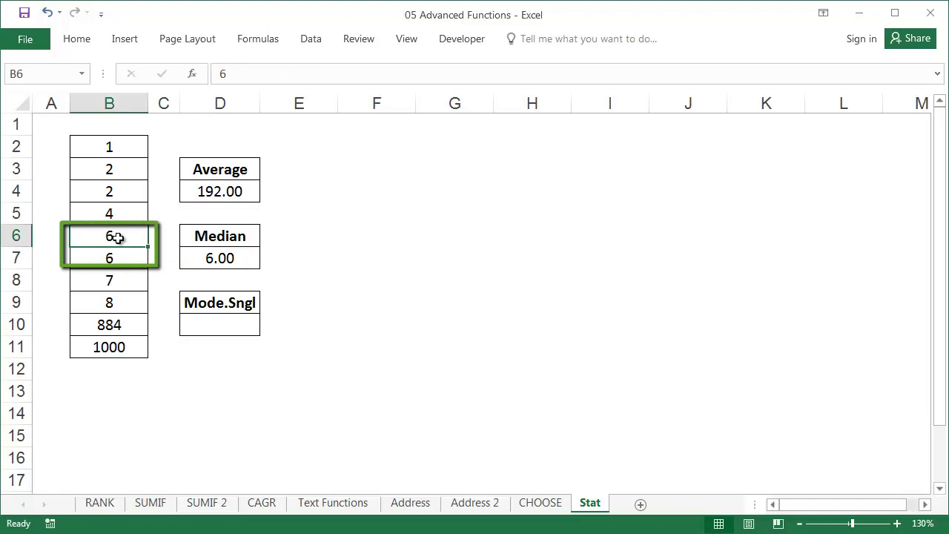
# Insert a MODE.SNGL function in D10 for the range B2:B11
pyautogui.click(214, 321)
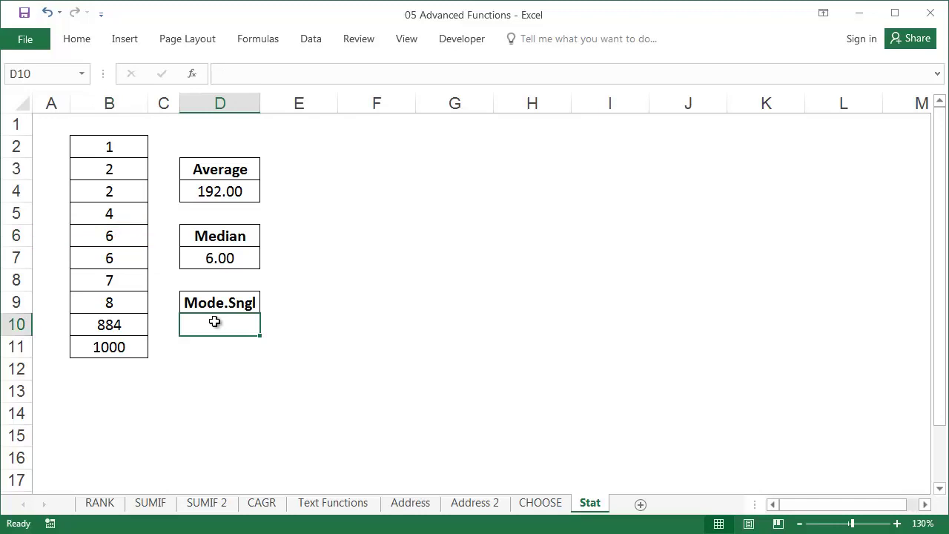
pyautogui.click(192, 74)
pyautogui.doubleClick(501, 280)
pyautogui.click(112, 150)
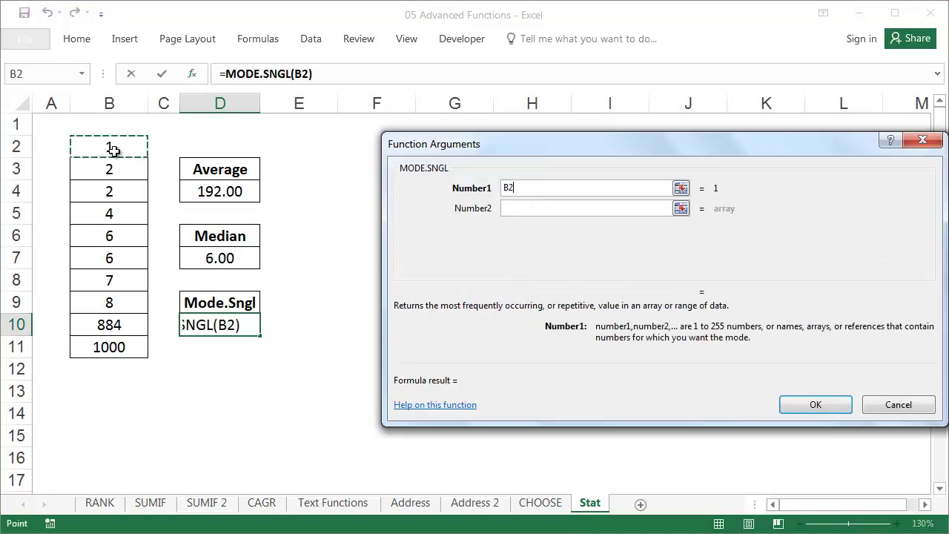
pyautogui.hotkey('ctrl', 'shift', 'Down')
pyautogui.press('Return')
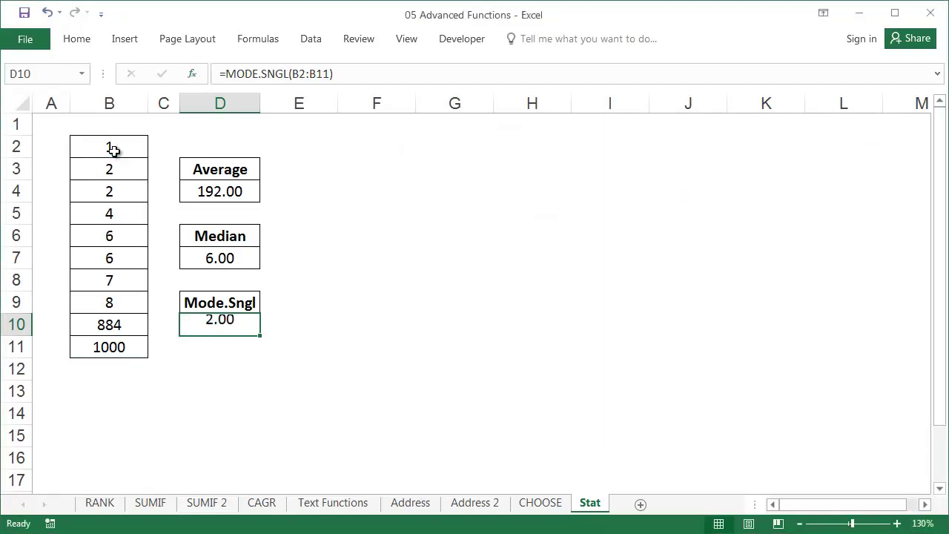
# Compare the repeated values in B3:B4 and B6:B7 with the mode in D10, and change B8 to 6
pyautogui.moveTo(112, 166); pyautogui.dragTo(117, 192)
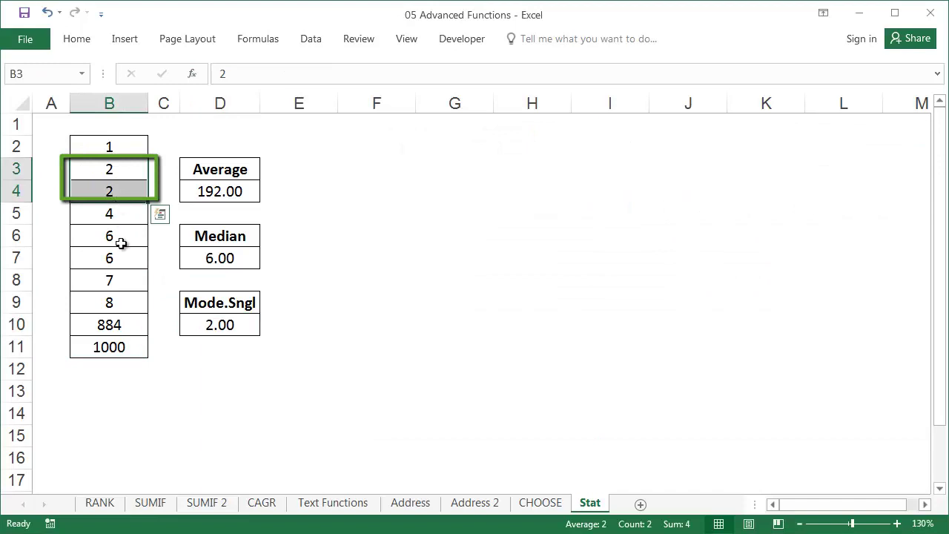
pyautogui.moveTo(121, 241); pyautogui.dragTo(123, 255)
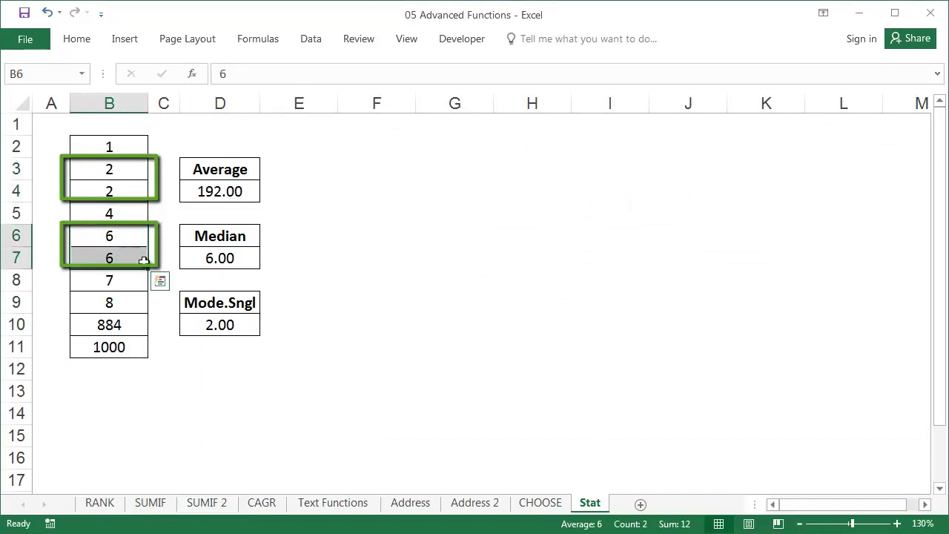
pyautogui.click(230, 318)
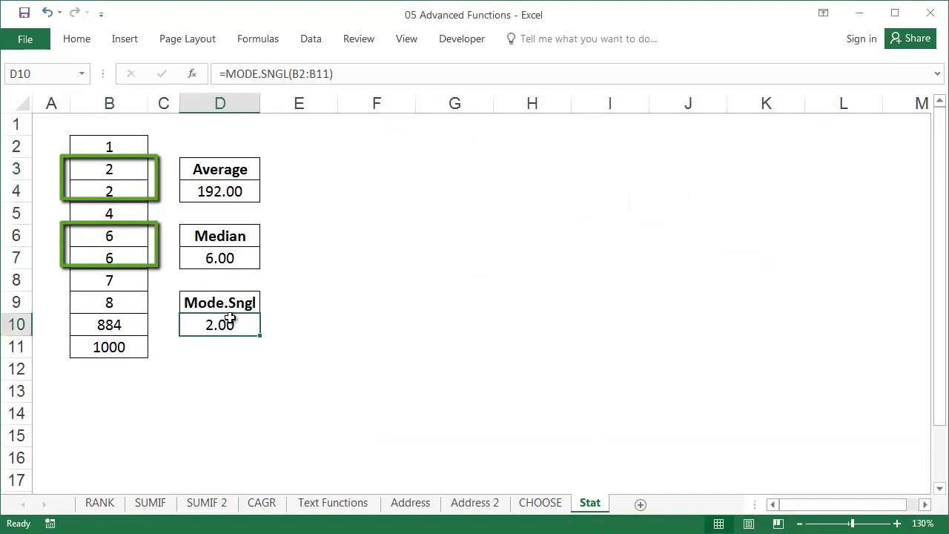
pyautogui.click(108, 281)
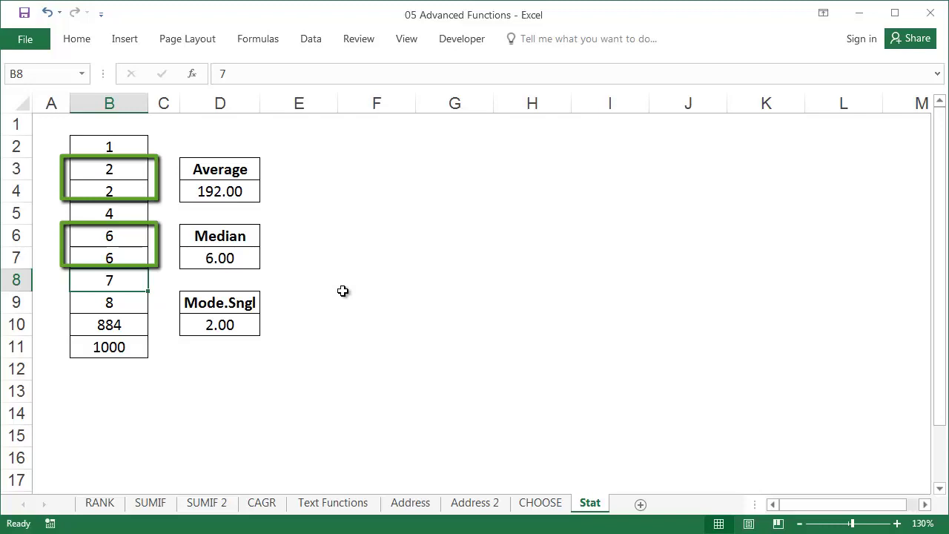
pyautogui.write('6')
pyautogui.press('Return')
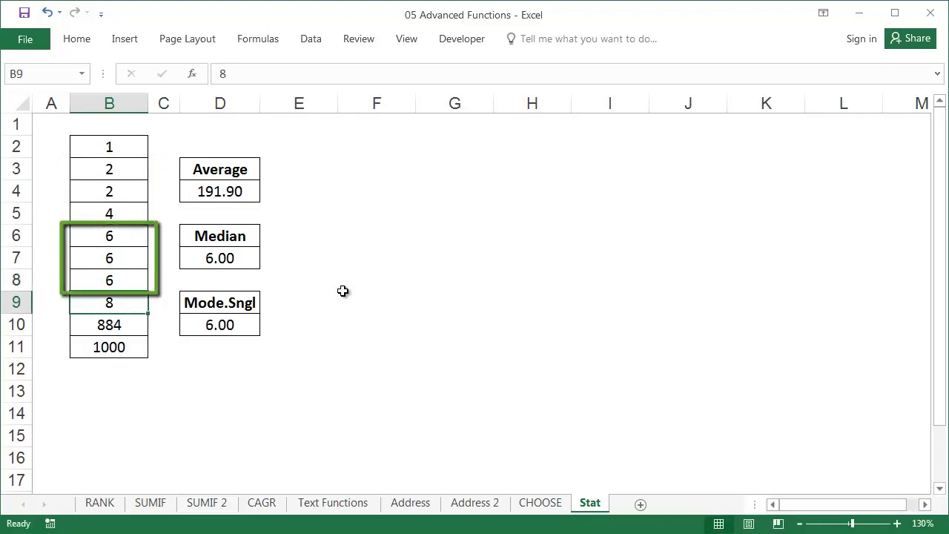